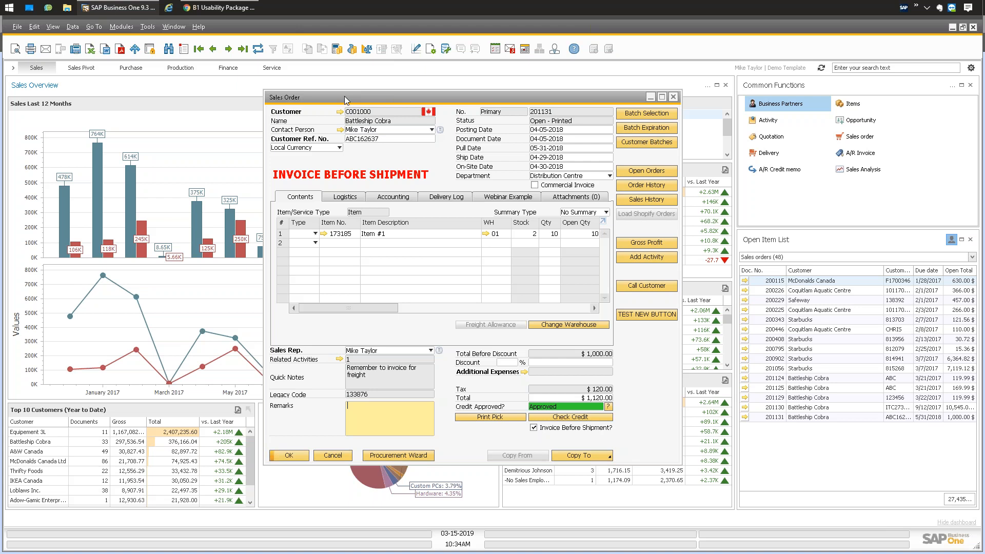
Block the UDF sidebar with the Boyum Ctrl+Shift+U shortcut.
{"action": "key", "text": "ctrl+shift+u"}
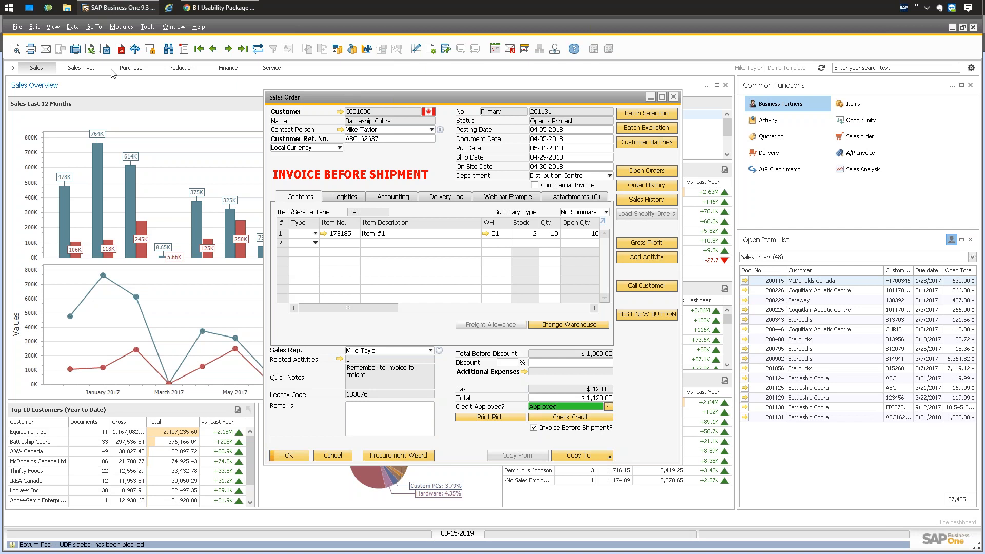
{"action": "right_click", "coordinate": [408, 158]}
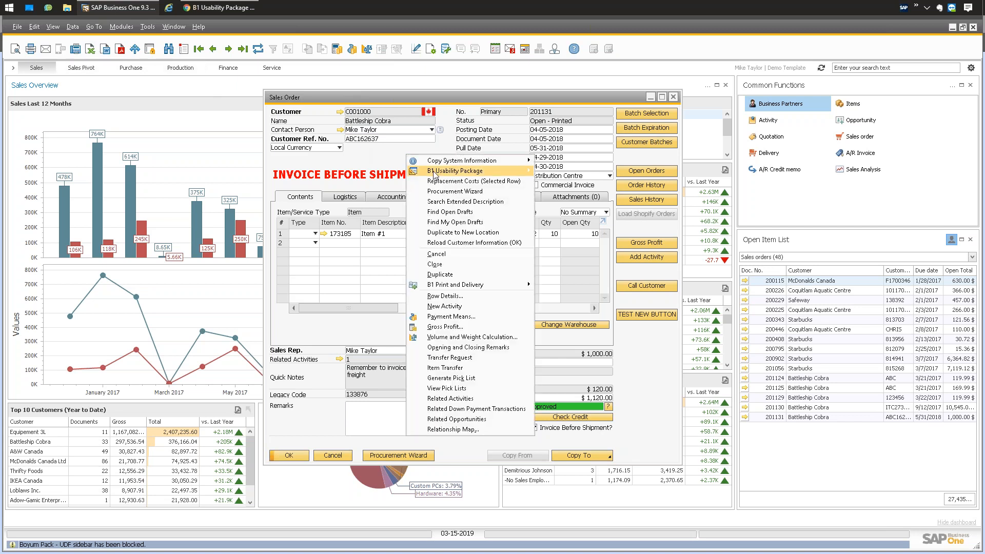
{"action": "key", "text": "Escape"}
Open Item Master Data on the first item and show its Item Placement Tool configuration.
{"action": "left_click", "coordinate": [124, 28]}
{"action": "mouse_move", "coordinate": [226, 125]}
{"action": "left_click", "coordinate": [271, 127]}
{"action": "left_click", "coordinate": [199, 50]}
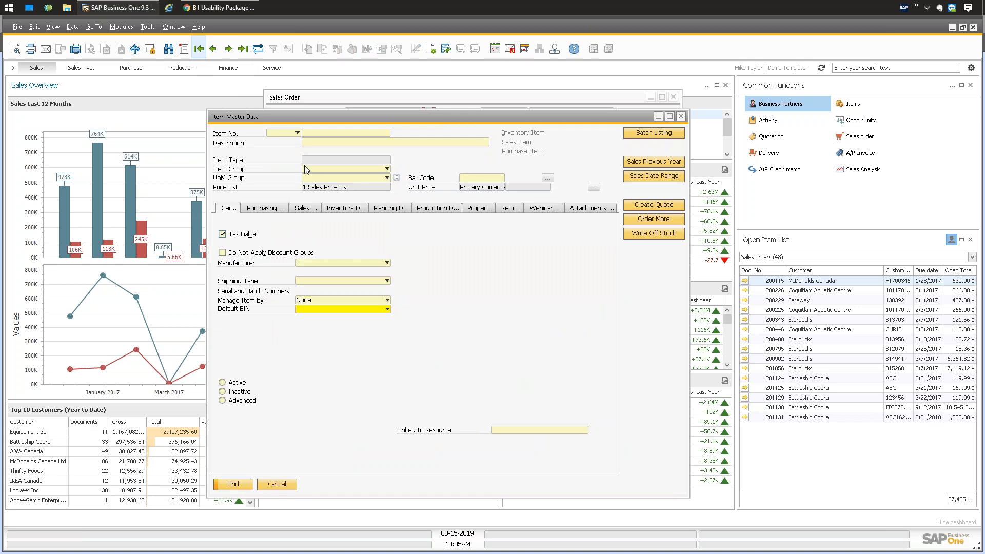
{"action": "right_click", "coordinate": [465, 261]}
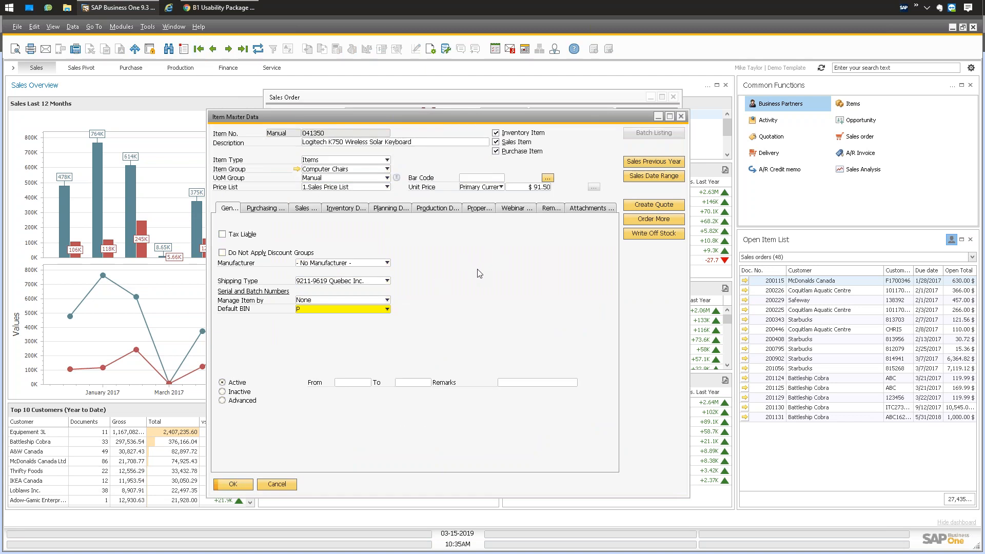
{"action": "mouse_move", "coordinate": [524, 279]}
{"action": "left_click", "coordinate": [645, 321]}
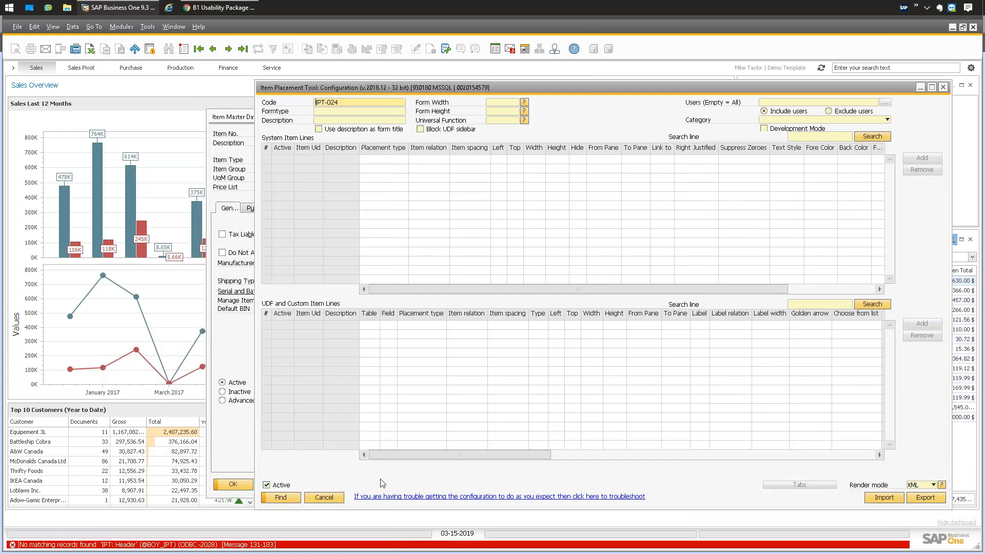
Close the placement configuration and Item Master Data, then bring up Administration > Choose Company.
{"action": "right_click", "coordinate": [388, 473]}
{"action": "mouse_move", "coordinate": [436, 490]}
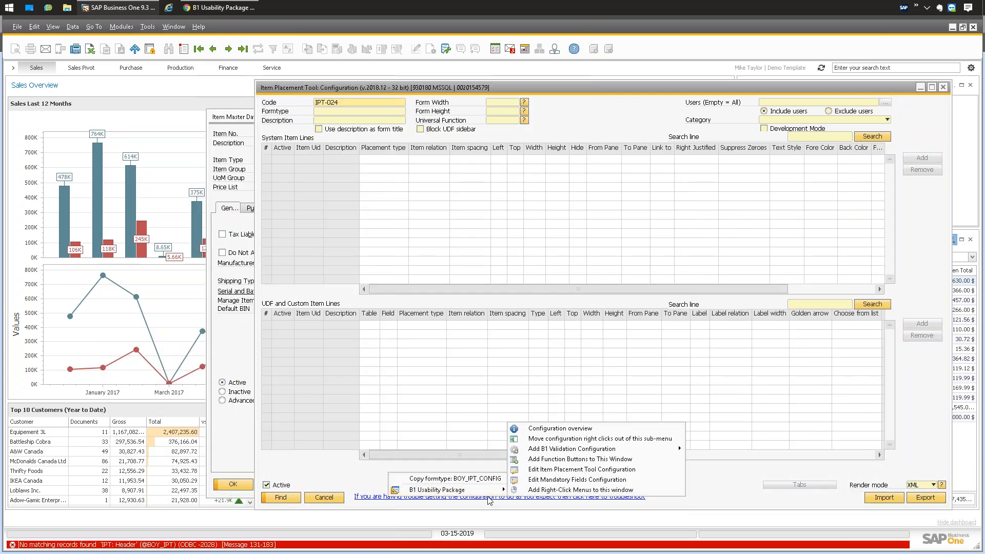
{"action": "left_click", "coordinate": [943, 88]}
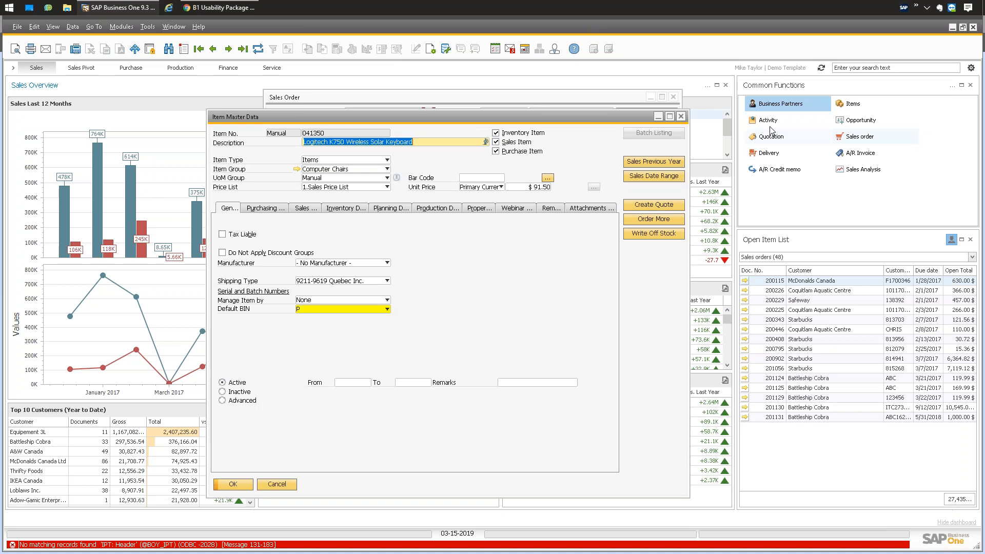
{"action": "left_click", "coordinate": [684, 116]}
{"action": "left_click", "coordinate": [122, 26]}
{"action": "left_click", "coordinate": [273, 38]}
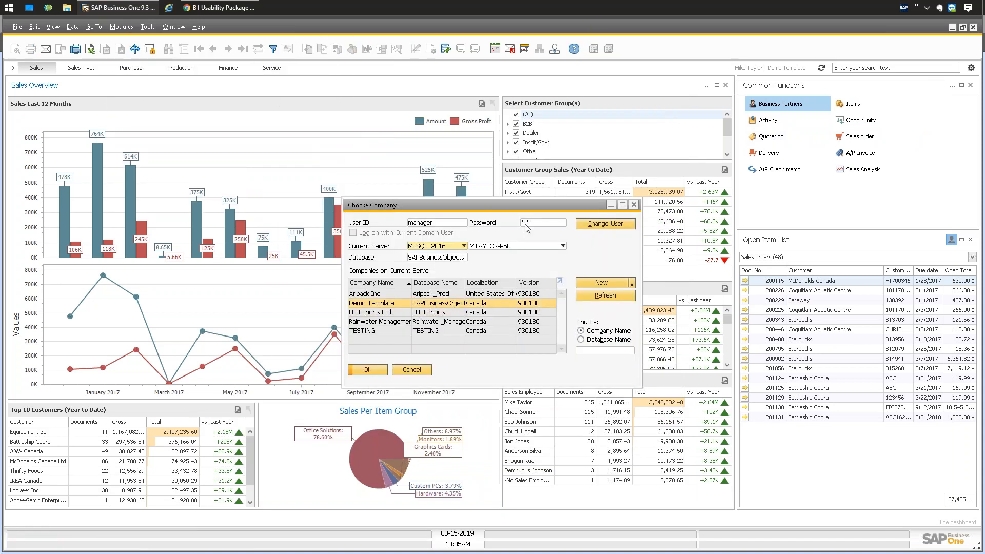
Enter the manager password and confirm to reconnect to the Demo Template company.
{"action": "type", "text": "••••"}
{"action": "key", "text": "Return"}
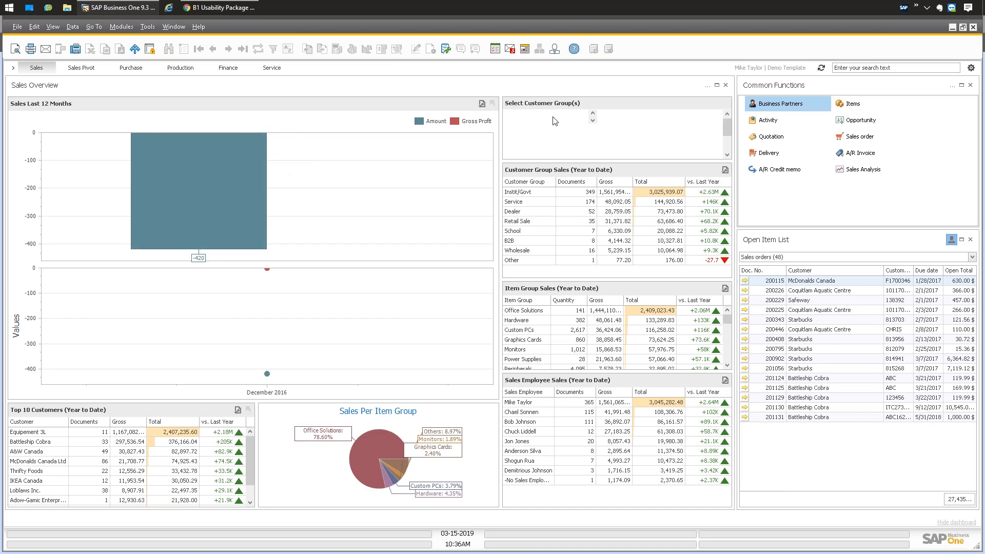
Open sales order 201131 from Sales - A/R, shift the window, and show its UDF sidebar.
{"action": "left_click", "coordinate": [122, 27]}
{"action": "mouse_move", "coordinate": [145, 83]}
{"action": "left_click", "coordinate": [292, 97]}
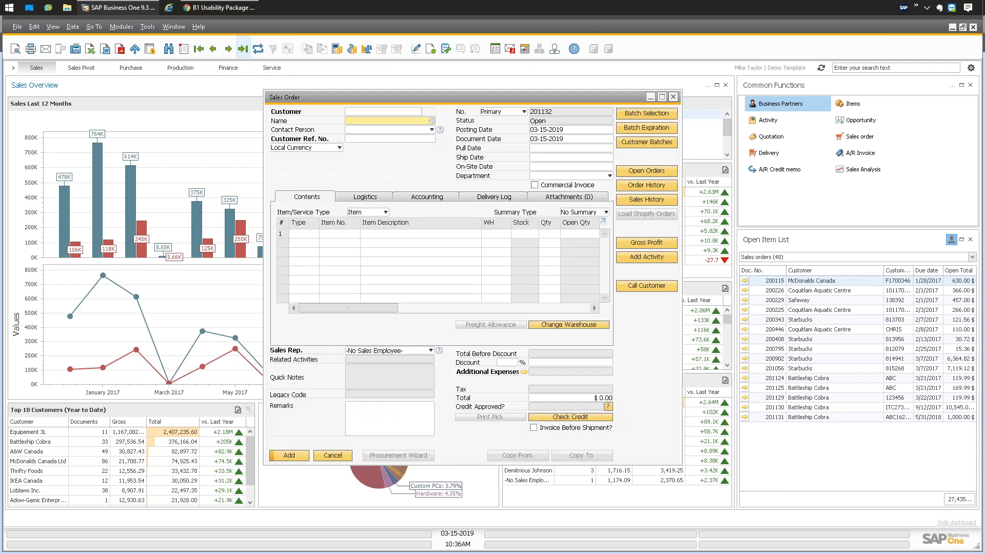
{"action": "left_click_drag", "start_coordinate": [376, 98], "coordinate": [366, 102]}
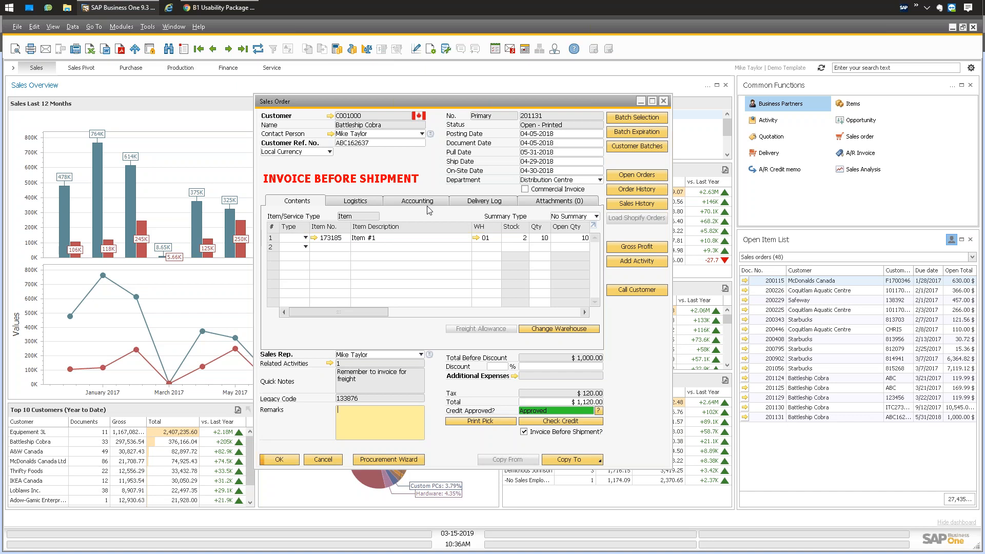
{"action": "key", "text": "ctrl+shift+u"}
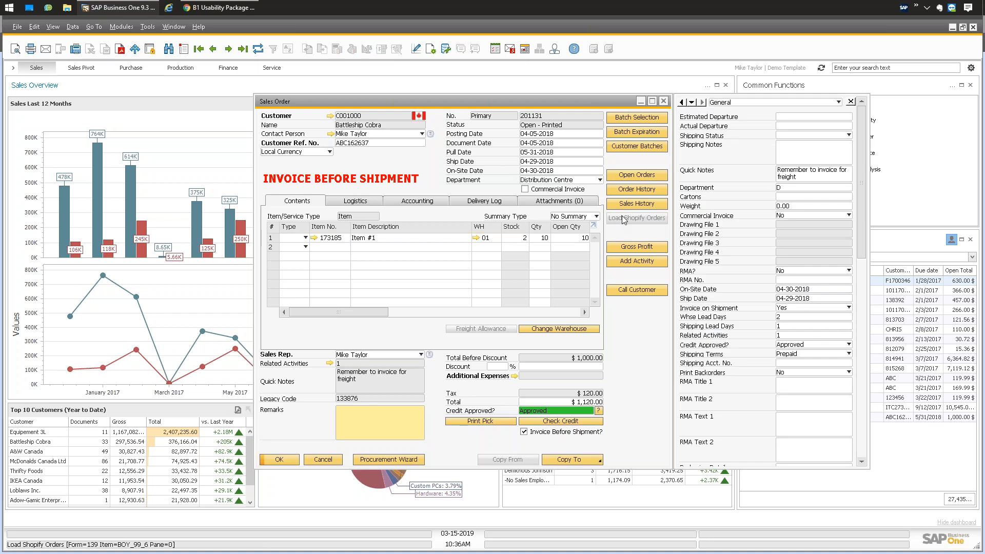
{"action": "left_click", "coordinate": [746, 104]}
{"action": "left_click", "coordinate": [741, 158]}
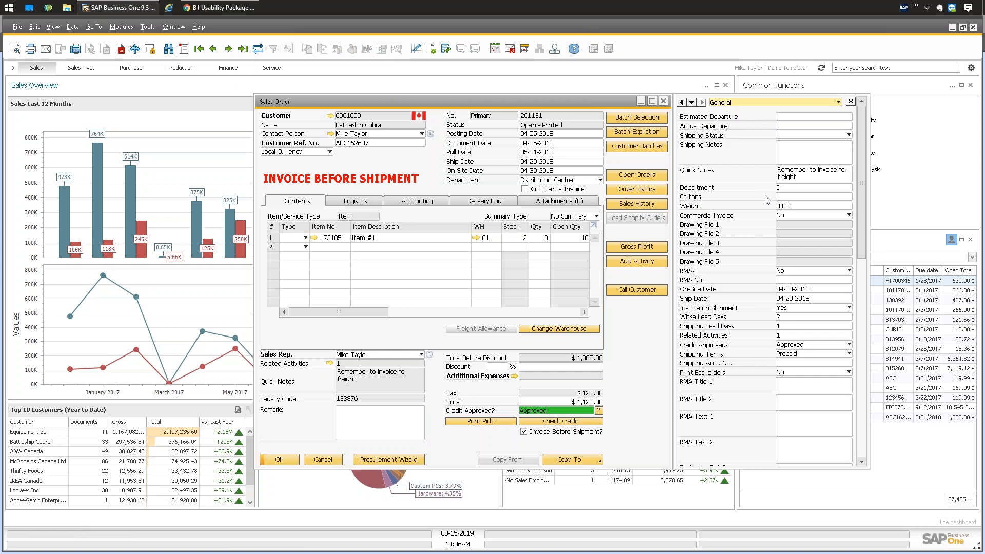
{"action": "scroll", "coordinate": [745, 163], "scroll_direction": "down", "scroll_amount": 10}
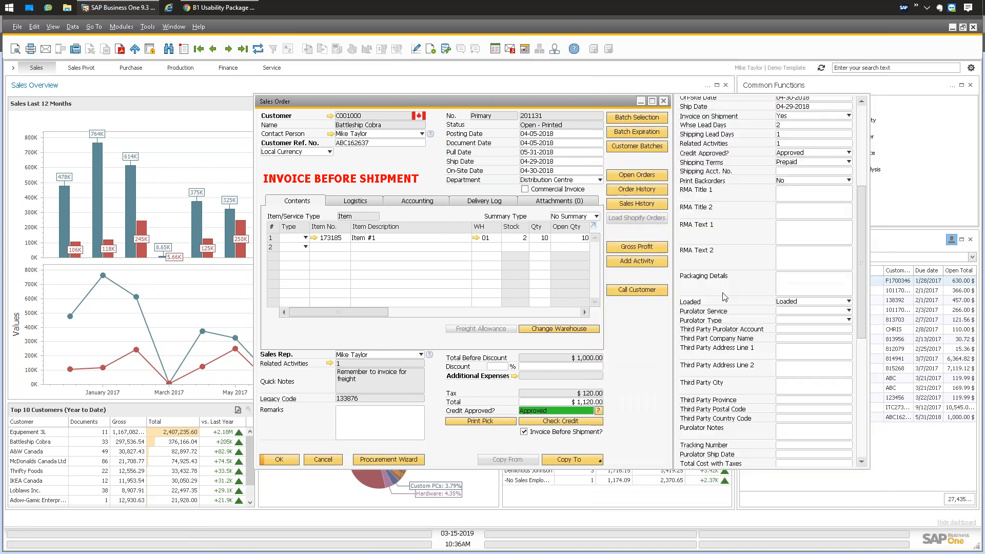
{"action": "scroll", "coordinate": [725, 316], "scroll_direction": "down", "scroll_amount": 10}
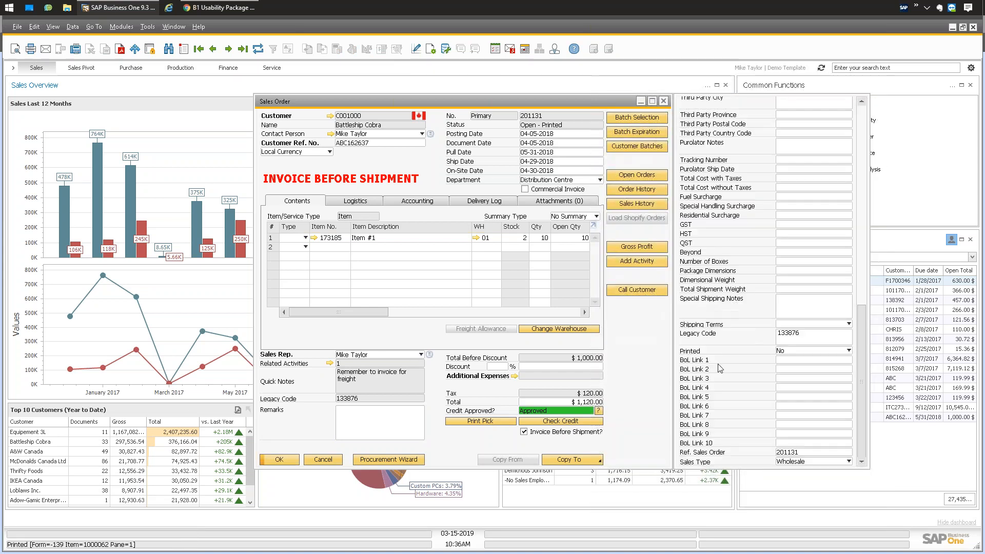
{"action": "scroll", "coordinate": [735, 233], "scroll_direction": "up", "scroll_amount": 10}
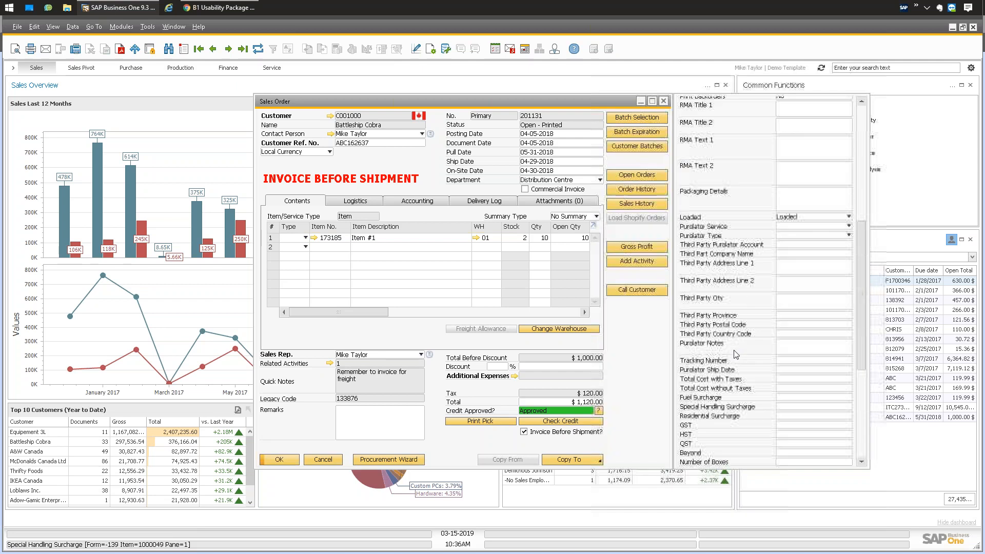
{"action": "scroll", "coordinate": [736, 234], "scroll_direction": "up", "scroll_amount": 3}
{"action": "scroll", "coordinate": [717, 194], "scroll_direction": "down", "scroll_amount": 3}
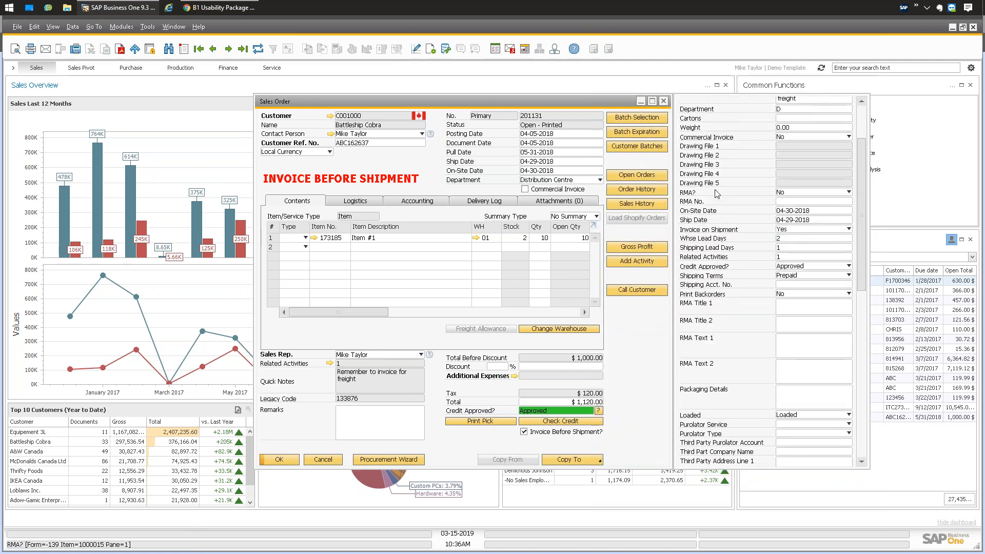
{"action": "scroll", "coordinate": [717, 194], "scroll_direction": "down", "scroll_amount": 6}
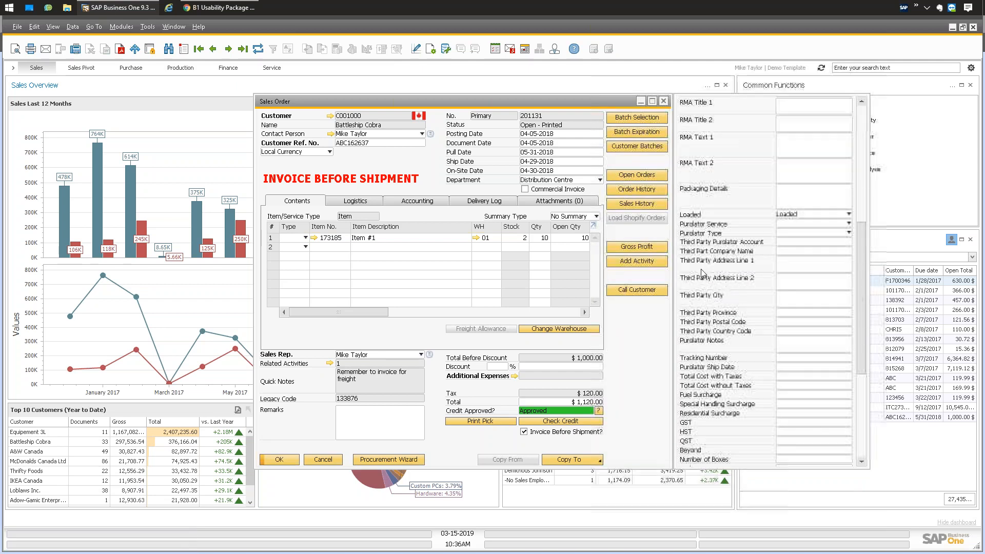
{"action": "scroll", "coordinate": [711, 308], "scroll_direction": "up", "scroll_amount": 8}
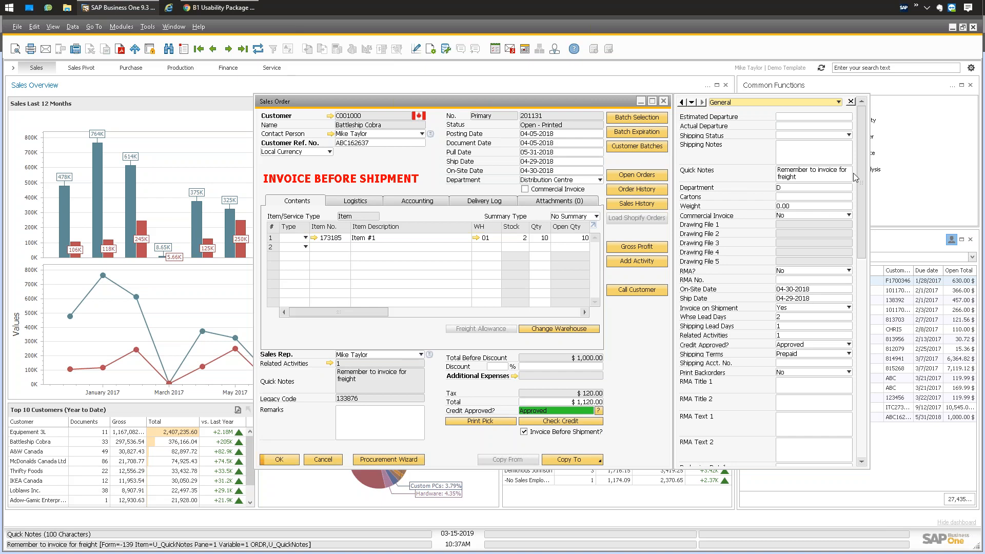
{"action": "scroll", "coordinate": [864, 211], "scroll_direction": "down", "scroll_amount": 3}
{"action": "left_click_drag", "start_coordinate": [863, 207], "coordinate": [857, 129]}
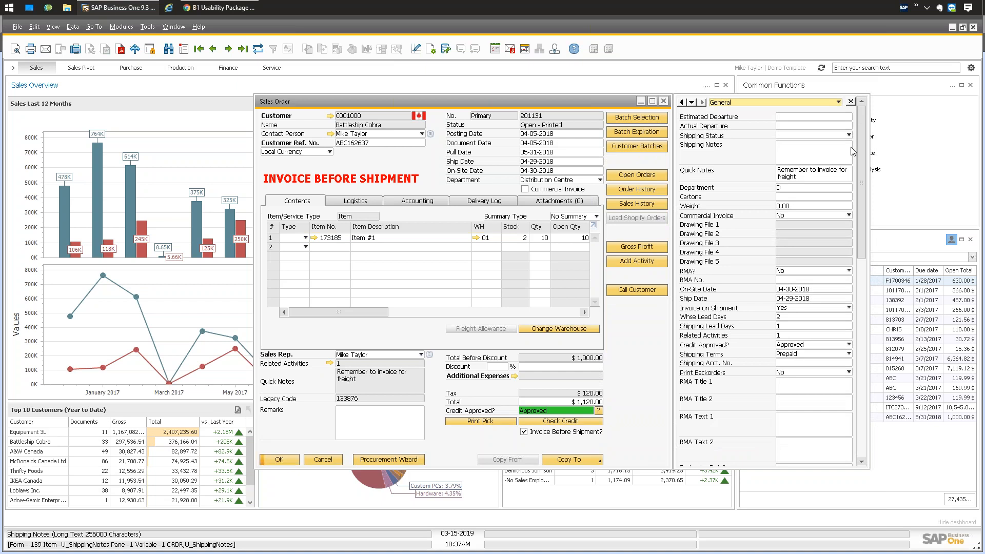
{"action": "scroll", "coordinate": [740, 218], "scroll_direction": "down", "scroll_amount": 10}
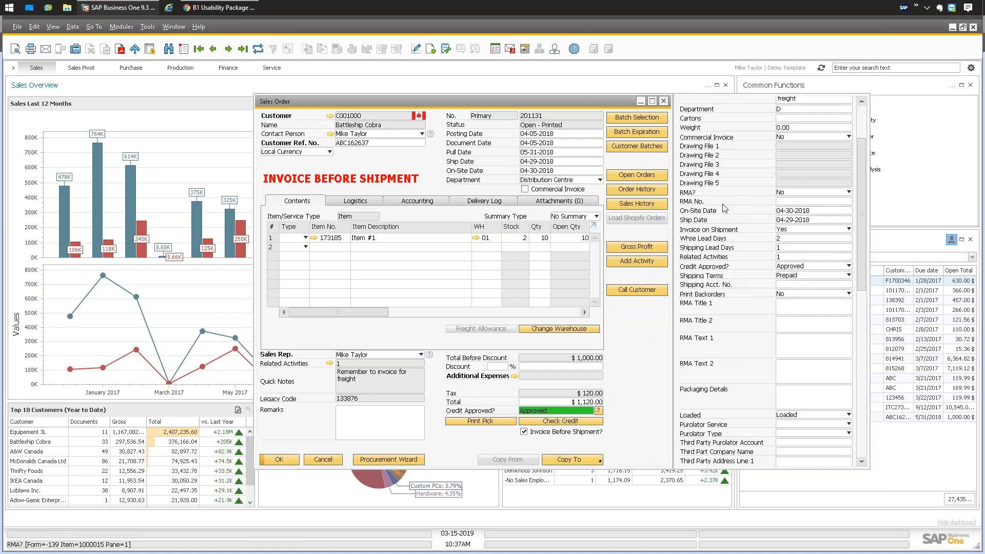
{"action": "scroll", "coordinate": [741, 218], "scroll_direction": "up", "scroll_amount": 10}
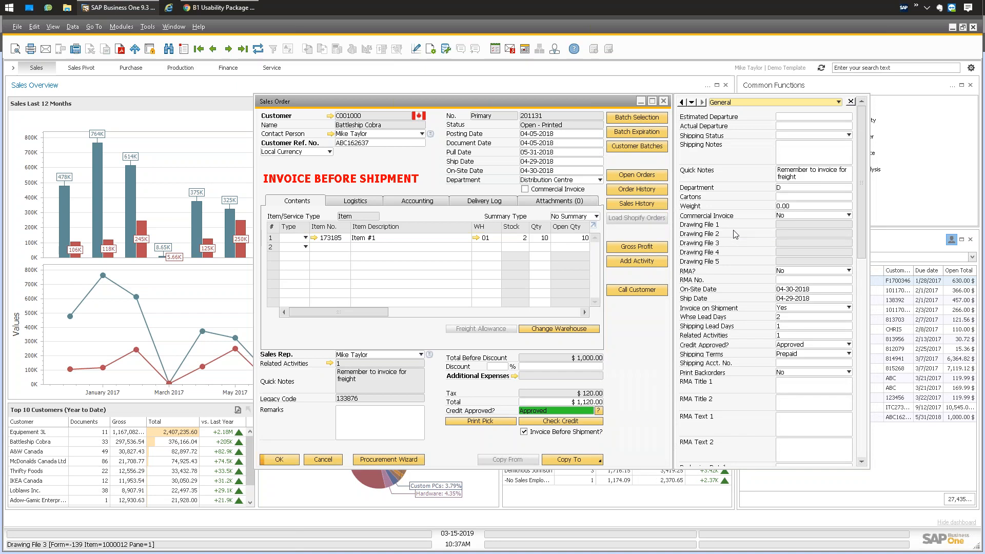
Close the UDF sidebar of order 201131 and nudge the Sales Order window up.
{"action": "left_click", "coordinate": [851, 102]}
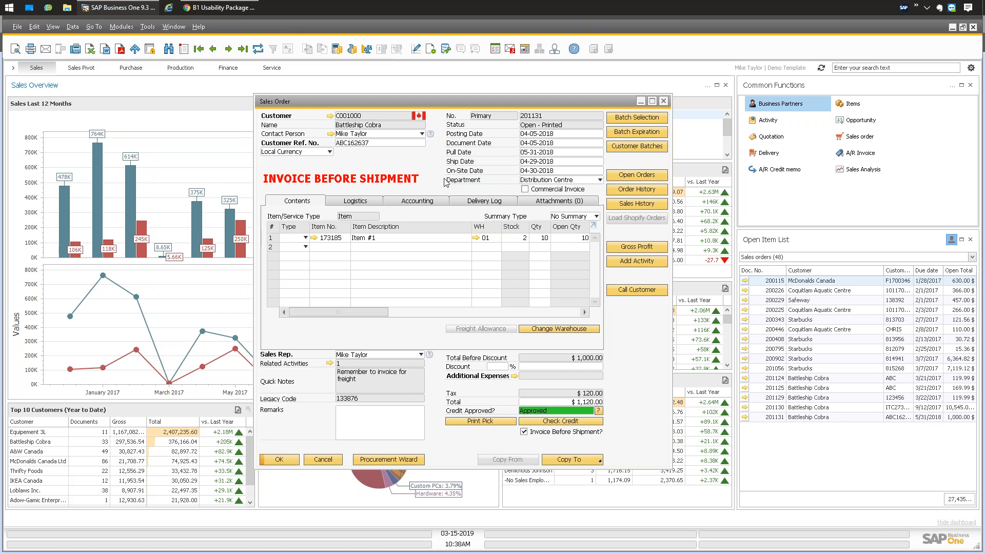
{"action": "left_click_drag", "start_coordinate": [438, 101], "coordinate": [438, 95]}
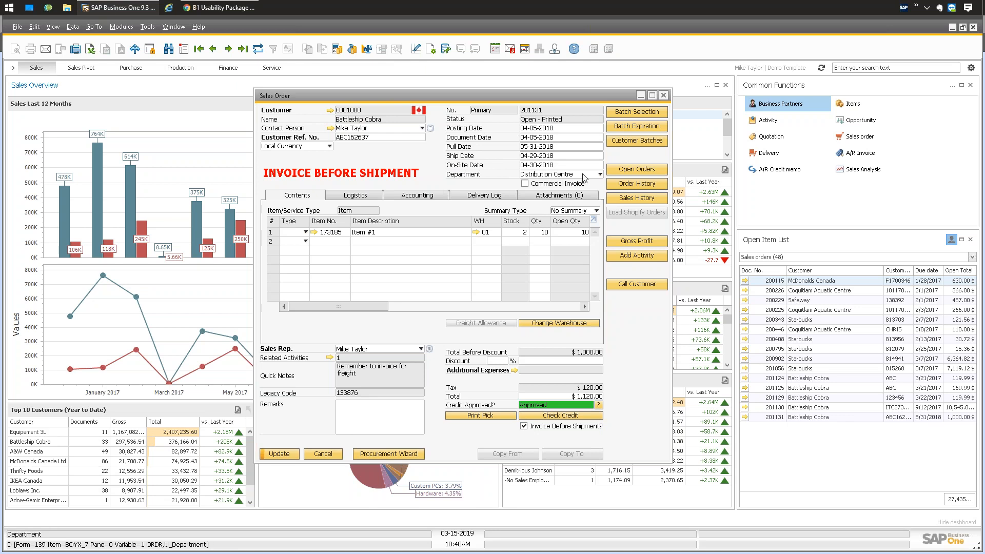
Keep Distribution Centre as department and view order 201131's Delivery Log with its email entry.
{"action": "left_click", "coordinate": [601, 175]}
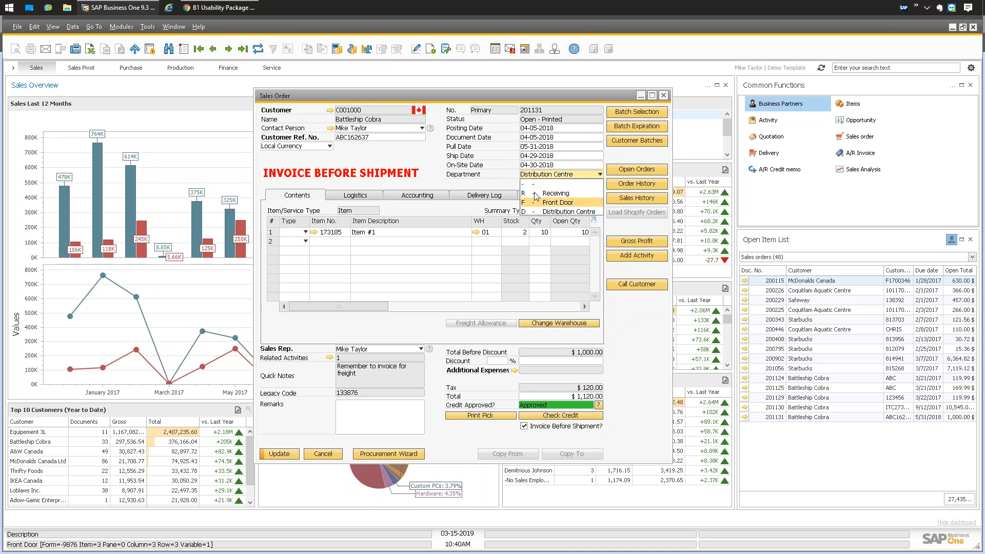
{"action": "left_click", "coordinate": [475, 176]}
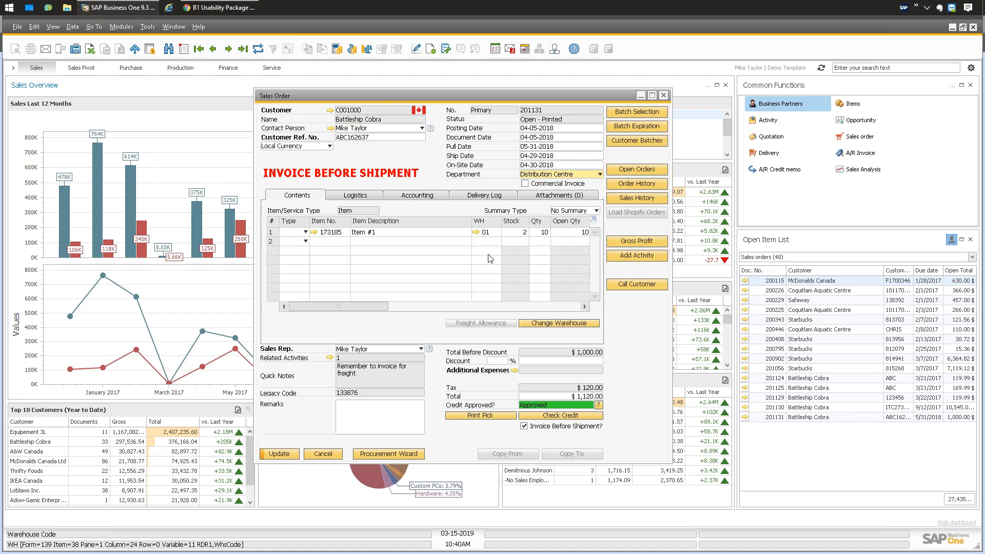
{"action": "left_click", "coordinate": [472, 196]}
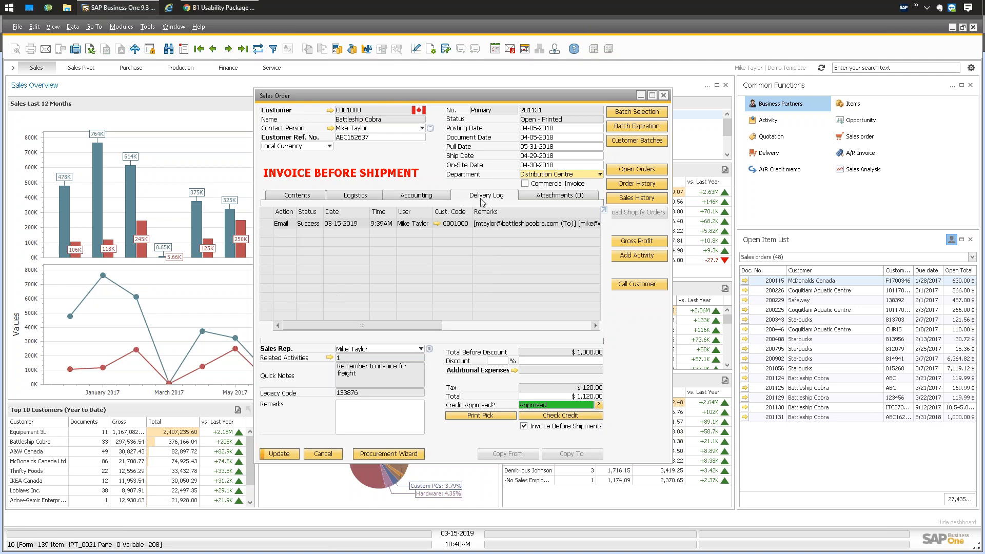
Switch sales order 201131 back to its Contents tab.
{"action": "left_click", "coordinate": [303, 196]}
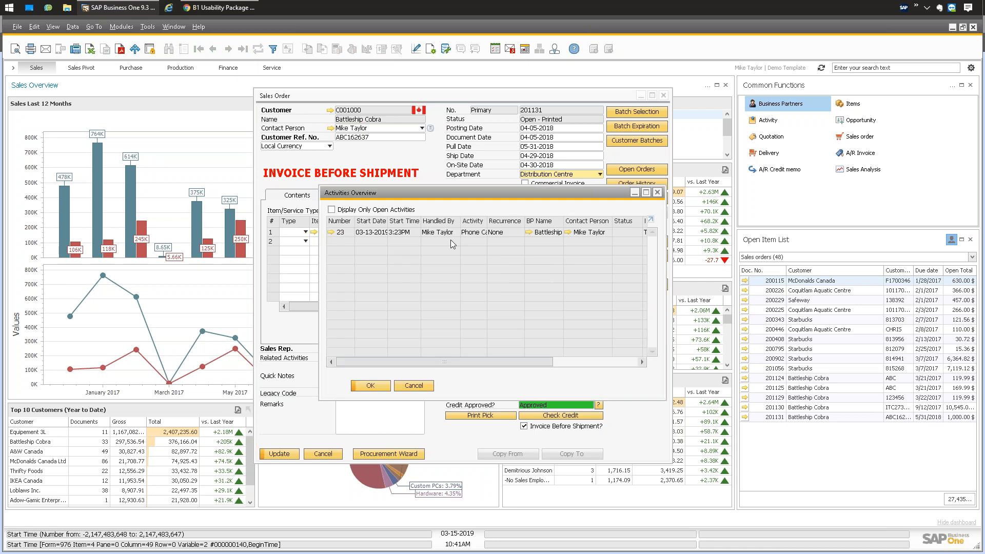
Cancel the Activities Overview and move the sales order 201131 window left.
{"action": "left_click", "coordinate": [414, 386]}
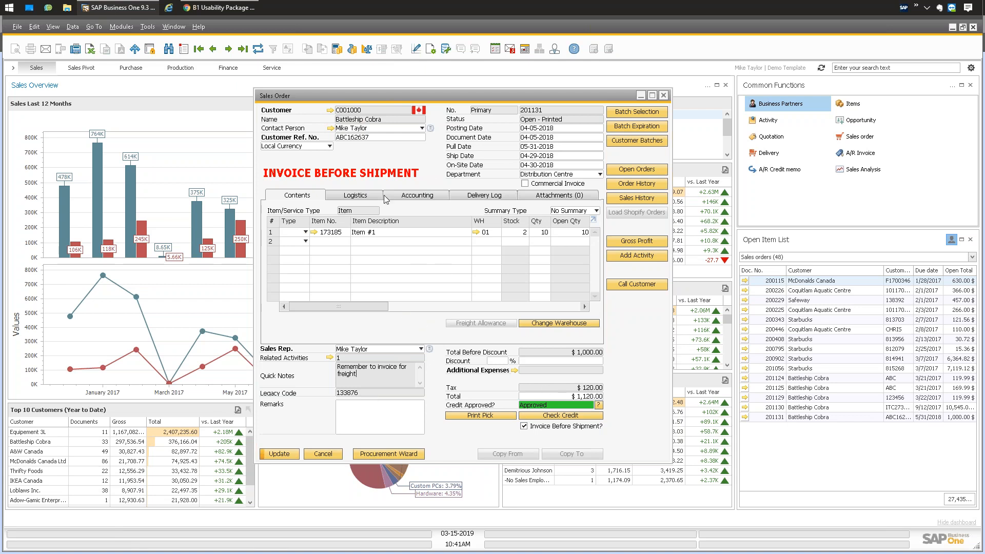
{"action": "left_click_drag", "start_coordinate": [411, 96], "coordinate": [186, 101]}
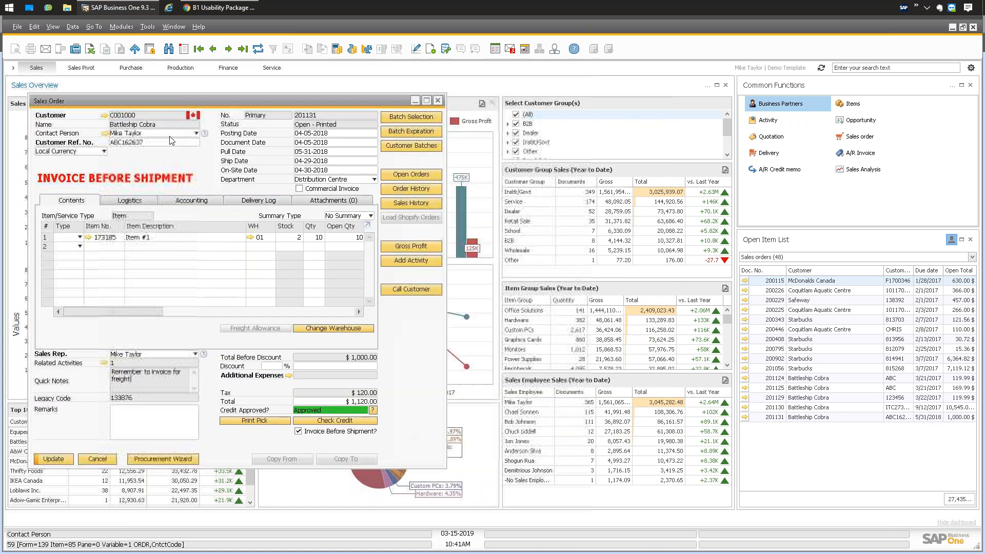
Open the Sales Order's Edit Item Placement Tool Configuration from the B1 Usability Package menu.
{"action": "right_click", "coordinate": [208, 164]}
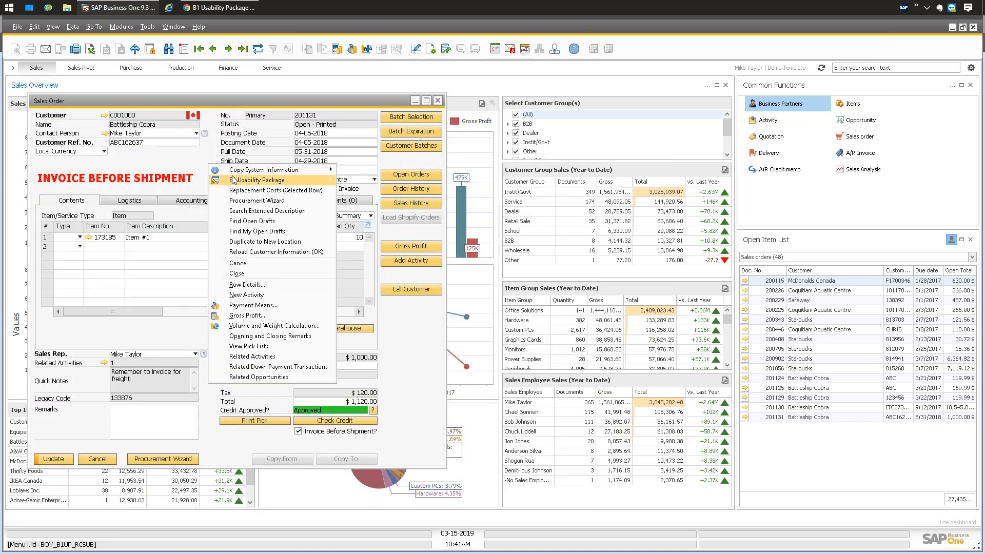
{"action": "left_click", "coordinate": [186, 159]}
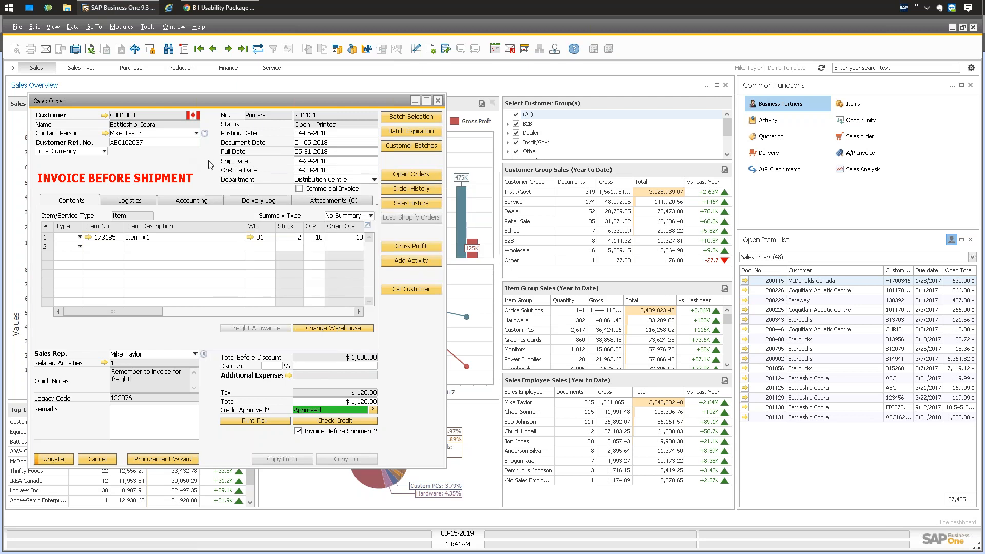
{"action": "right_click", "coordinate": [210, 162]}
{"action": "mouse_move", "coordinate": [266, 180]}
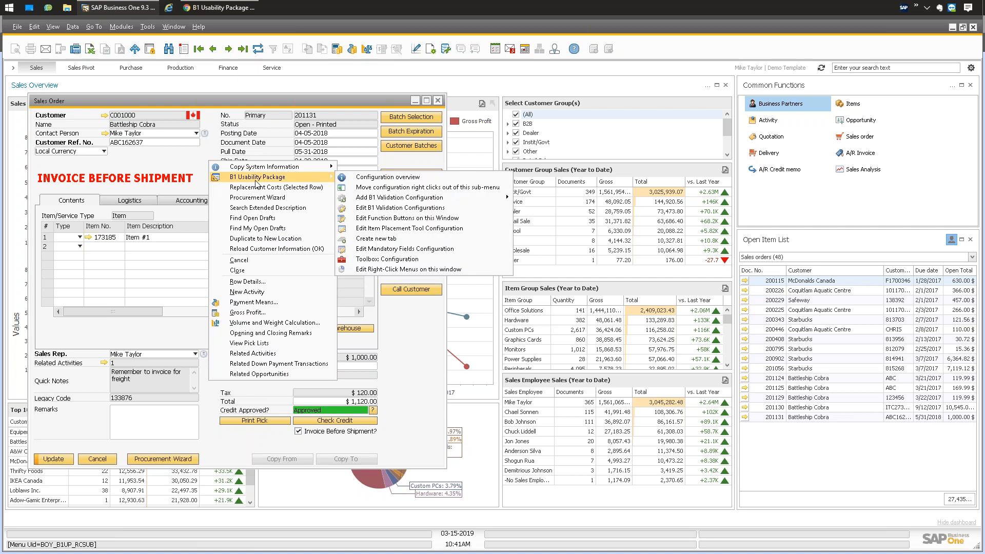
{"action": "left_click", "coordinate": [396, 229]}
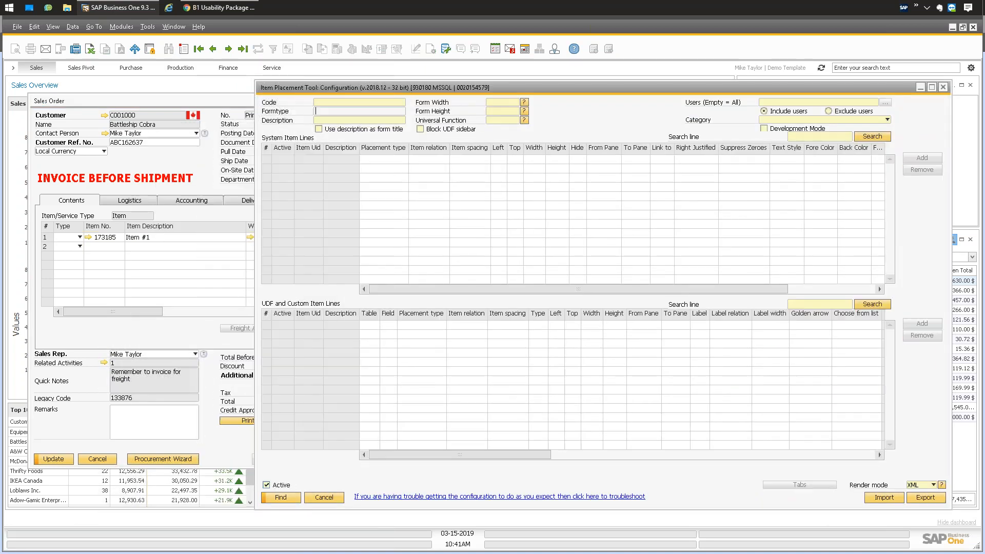
Shift the placement configuration window left, check the Tools menu, and bring order 201131 forward.
{"action": "left_click_drag", "start_coordinate": [398, 88], "coordinate": [387, 87]}
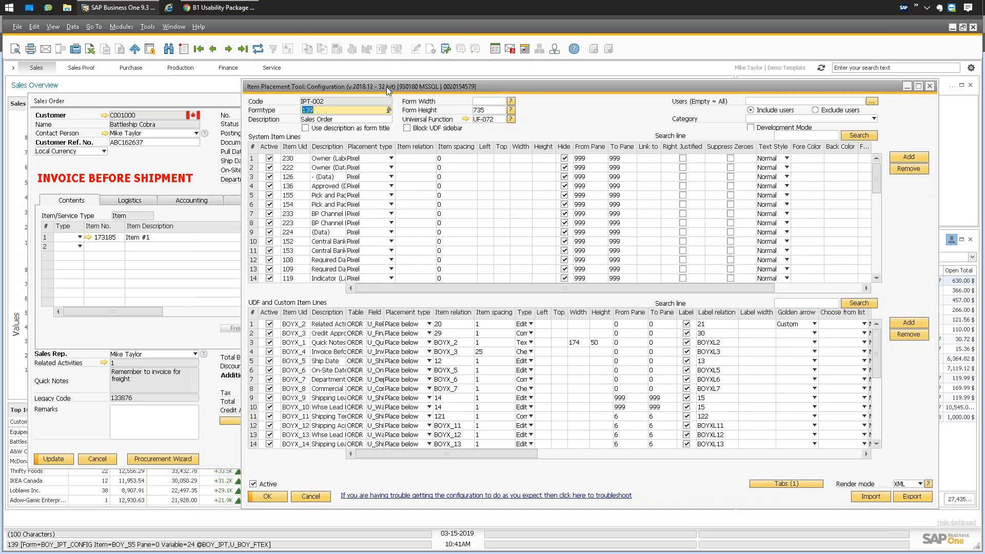
{"action": "left_click", "coordinate": [148, 26]}
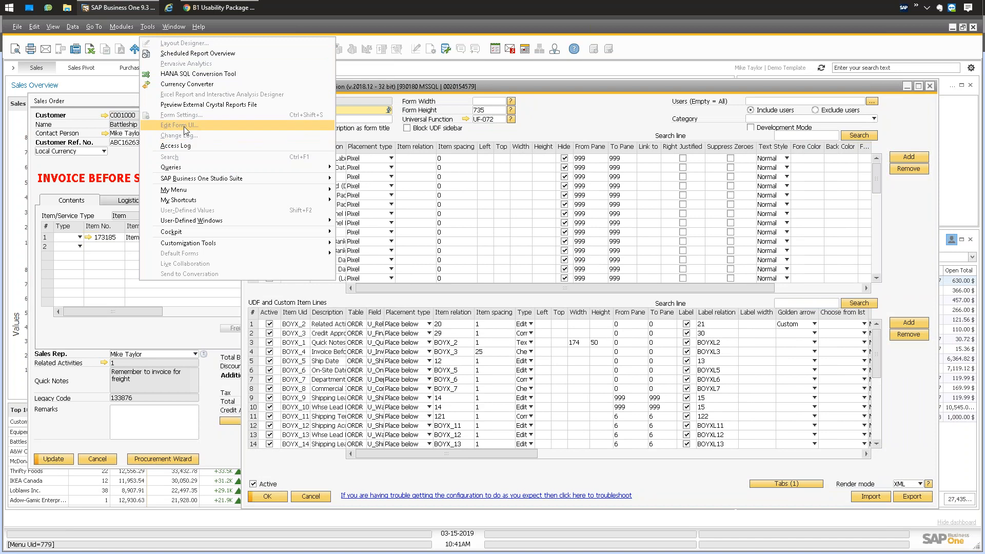
{"action": "left_click", "coordinate": [117, 102]}
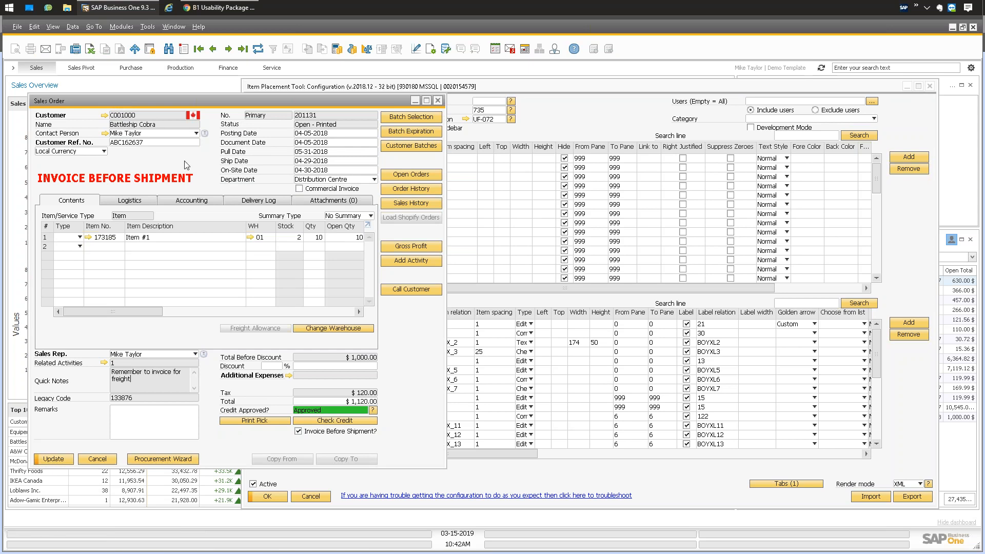
Toggle the UDF sidebar off and run Tools > Edit Form UI for the Sales Order.
{"action": "key", "text": "ctrl+shift+u"}
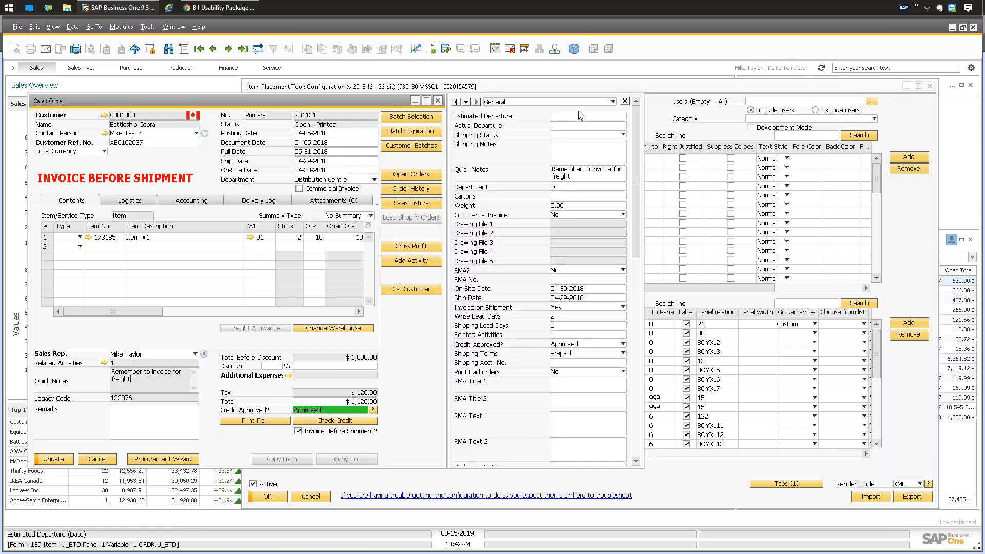
{"action": "left_click", "coordinate": [624, 101]}
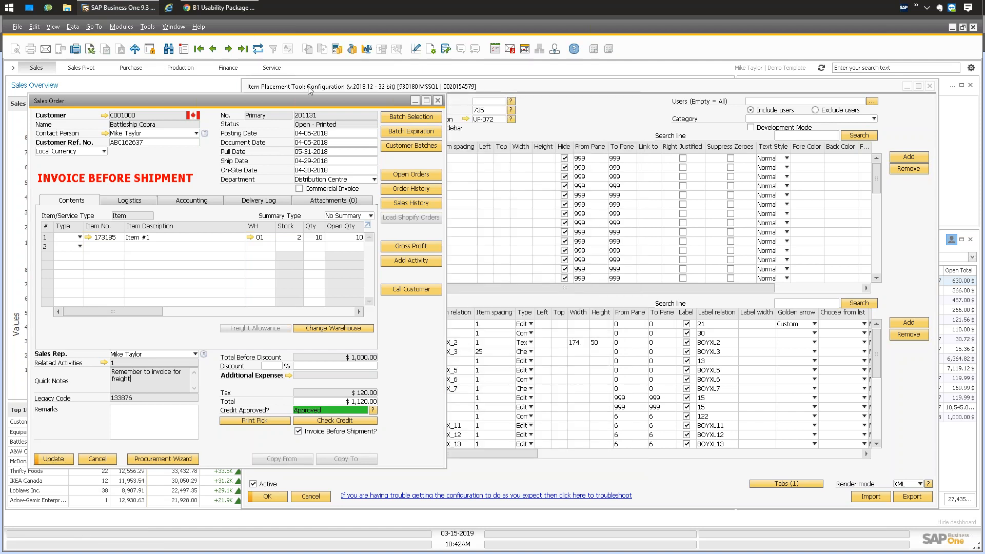
{"action": "left_click", "coordinate": [147, 27]}
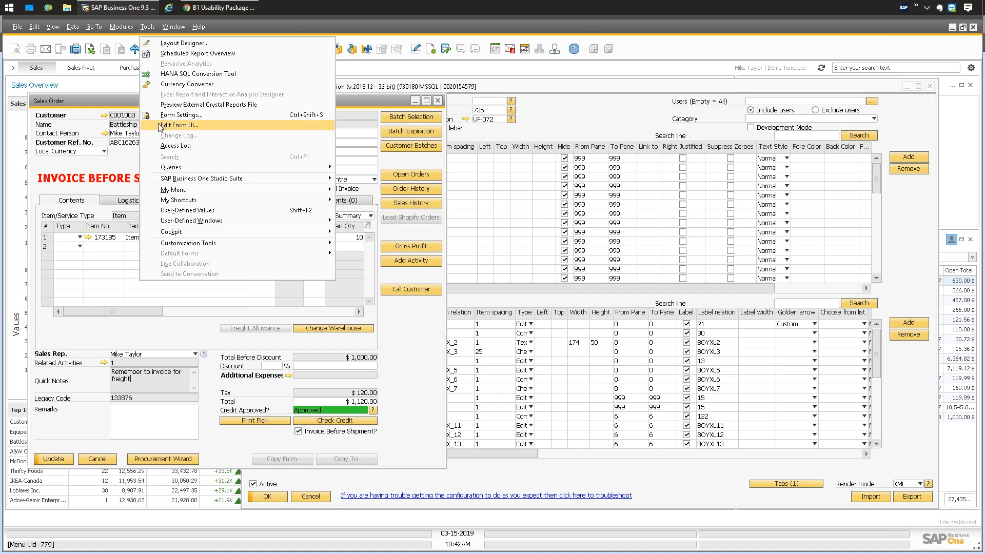
{"action": "left_click", "coordinate": [174, 125]}
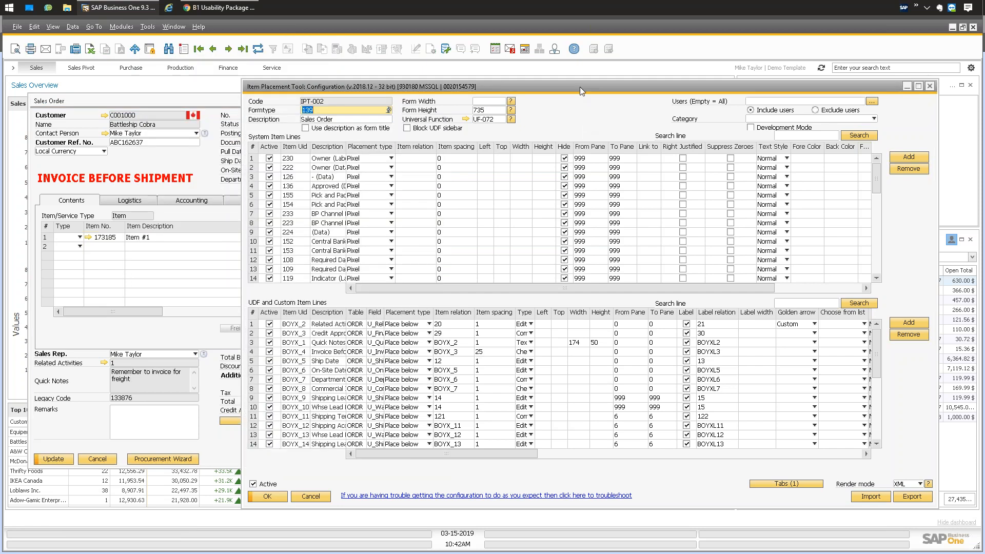
{"action": "left_click_drag", "start_coordinate": [583, 86], "coordinate": [598, 85]}
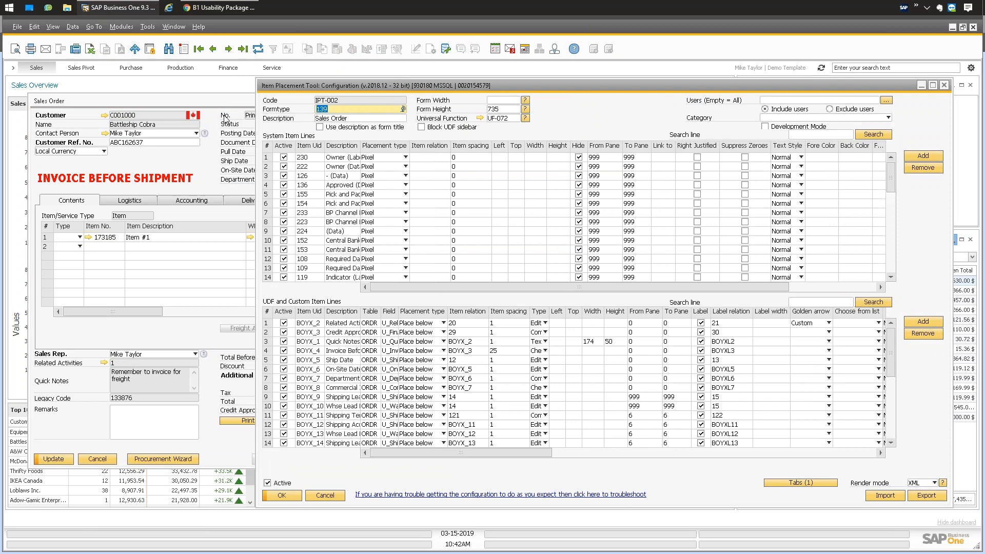
{"action": "left_click", "coordinate": [212, 103]}
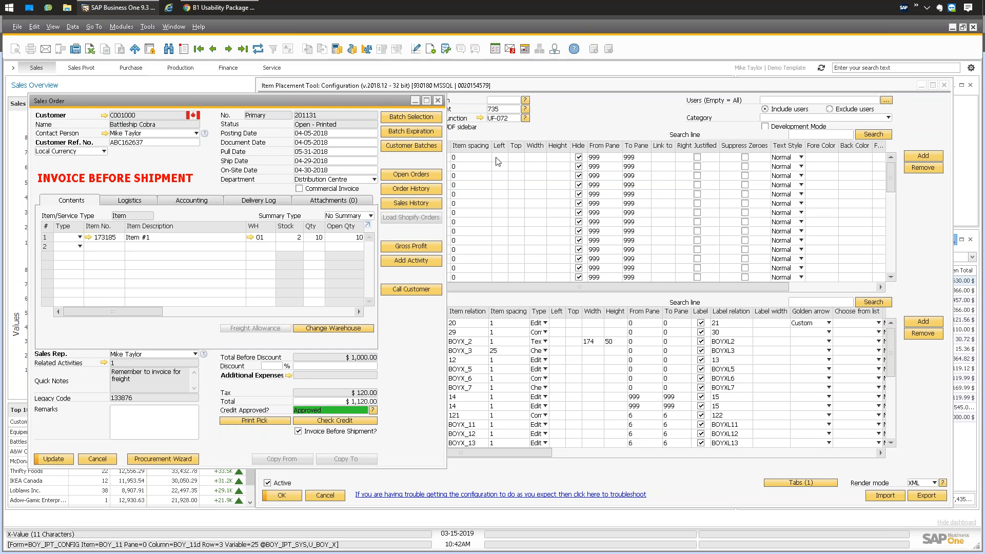
Bring configuration IPT-002 forward and autosize its grid columns from the View menu.
{"action": "left_click_drag", "start_coordinate": [506, 87], "coordinate": [489, 93]}
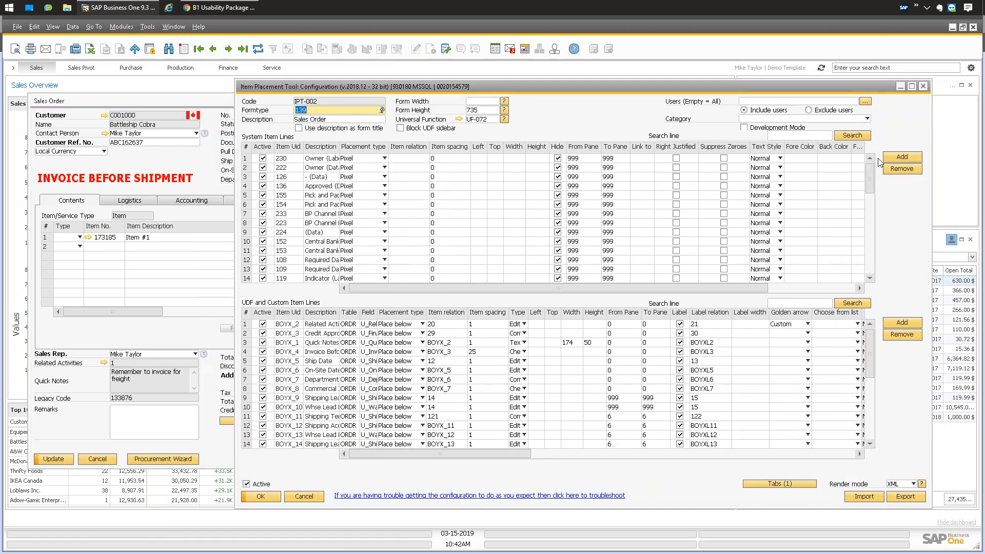
{"action": "mouse_move", "coordinate": [872, 168]}
{"action": "left_mouse_down"}
{"action": "mouse_move", "coordinate": [870, 265]}
{"action": "mouse_move", "coordinate": [872, 154]}
{"action": "left_mouse_up"}
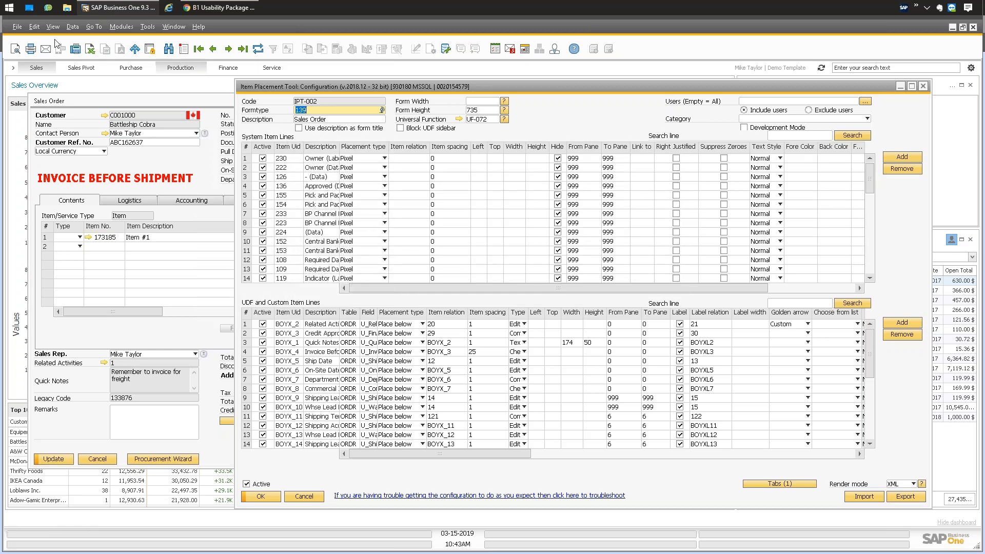
{"action": "left_click", "coordinate": [53, 26]}
{"action": "left_click", "coordinate": [78, 106]}
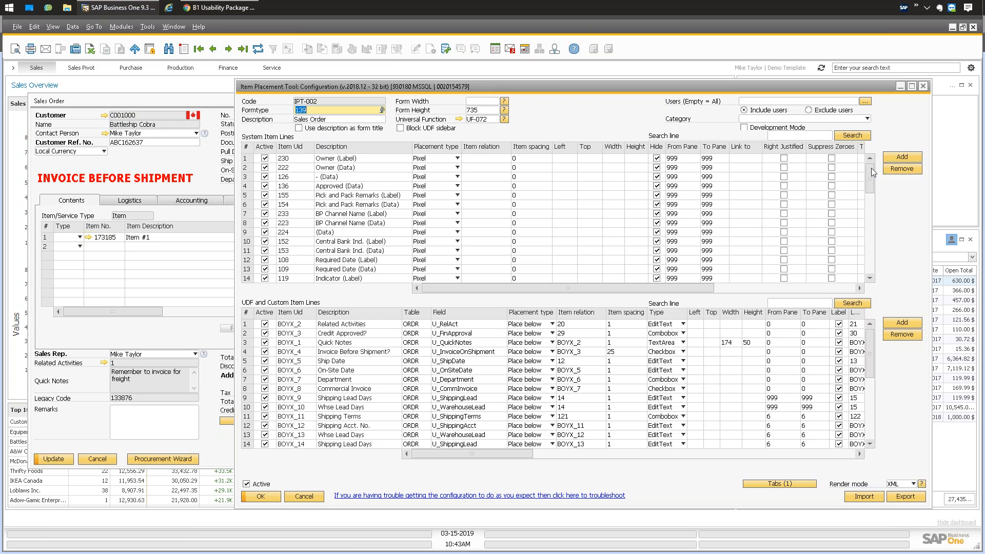
{"action": "scroll", "coordinate": [871, 169], "scroll_direction": "down", "scroll_amount": 1}
{"action": "scroll", "coordinate": [871, 179], "scroll_direction": "down", "scroll_amount": 2}
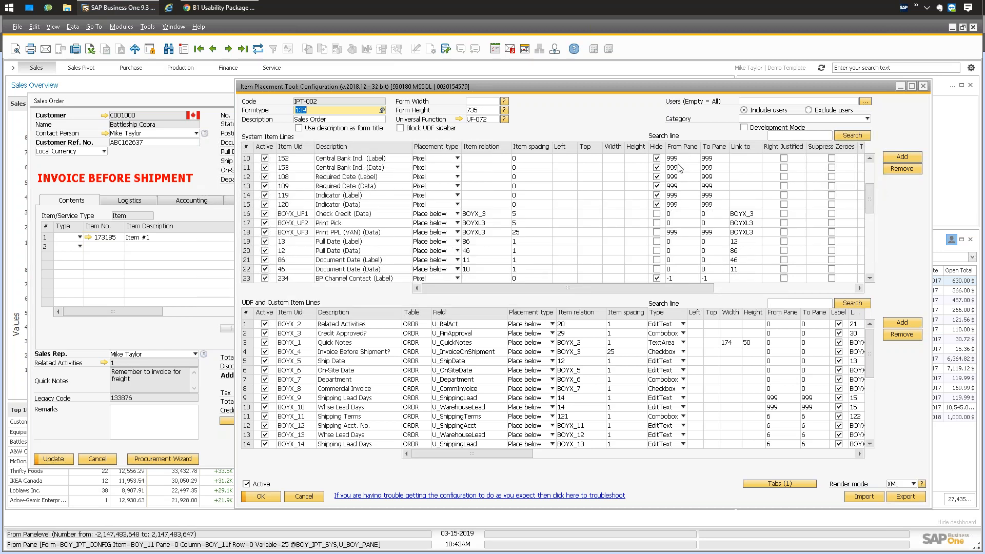
{"action": "mouse_move", "coordinate": [874, 201]}
{"action": "left_mouse_down"}
{"action": "mouse_move", "coordinate": [872, 254]}
{"action": "mouse_move", "coordinate": [872, 207]}
{"action": "left_mouse_up"}
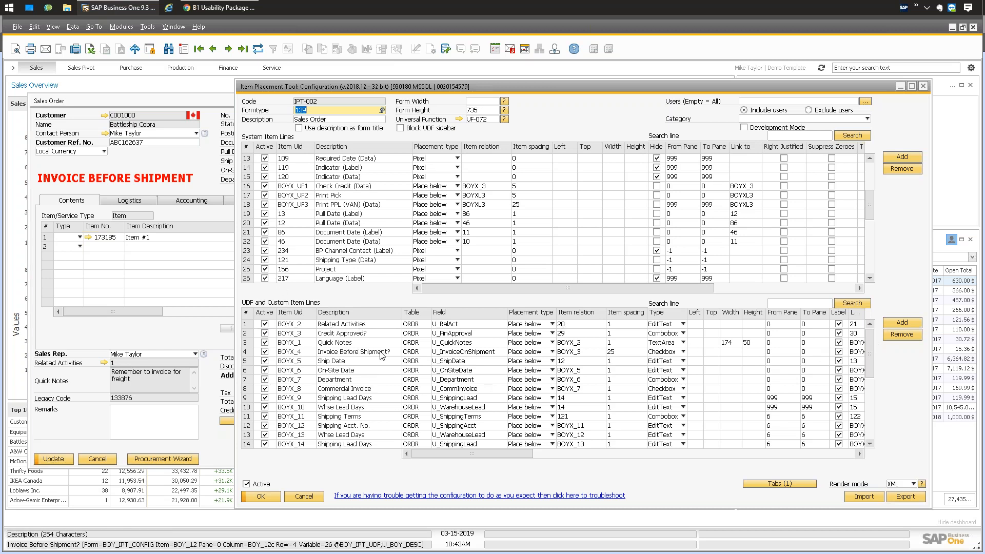
{"action": "left_click", "coordinate": [433, 324]}
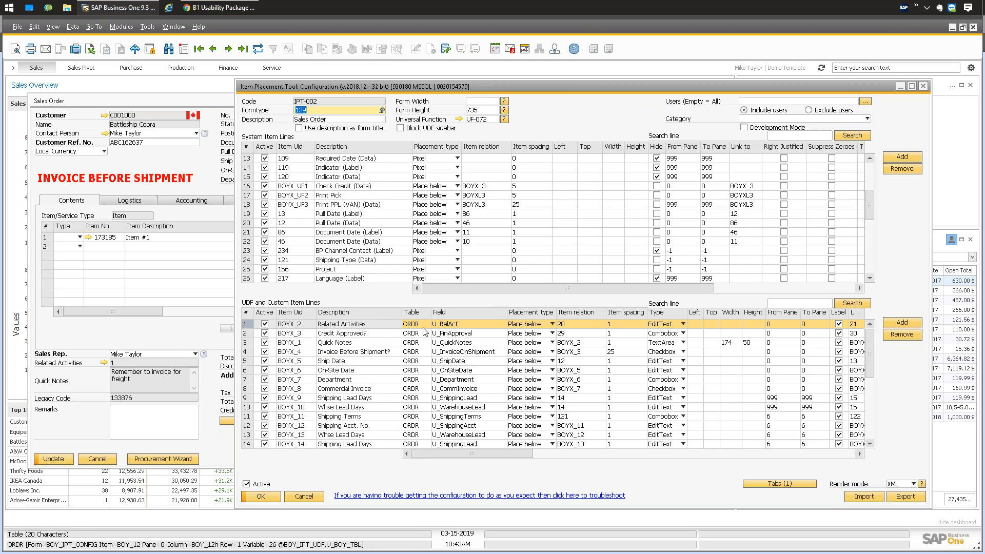
{"action": "left_click_drag", "start_coordinate": [465, 453], "coordinate": [486, 452]}
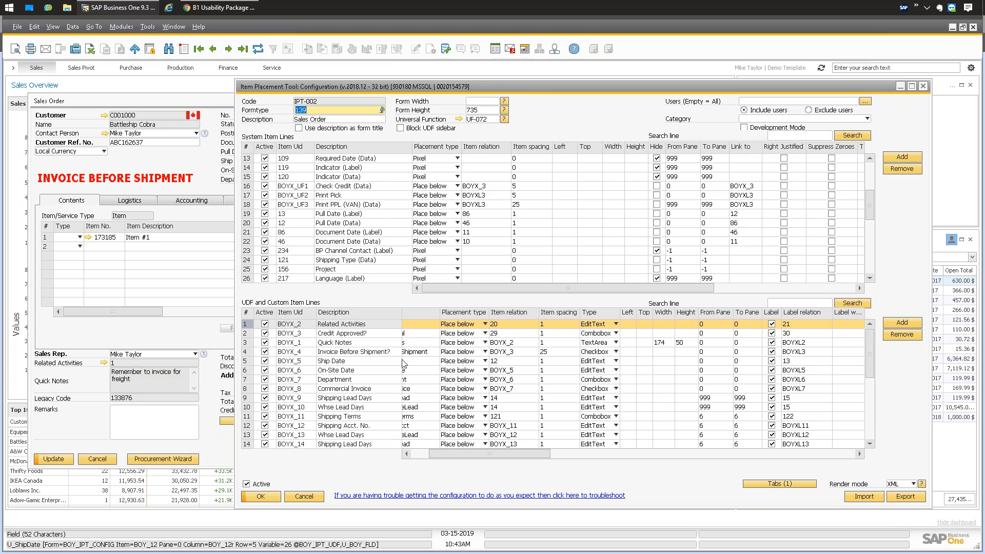
{"action": "left_click_drag", "start_coordinate": [528, 452], "coordinate": [543, 453]}
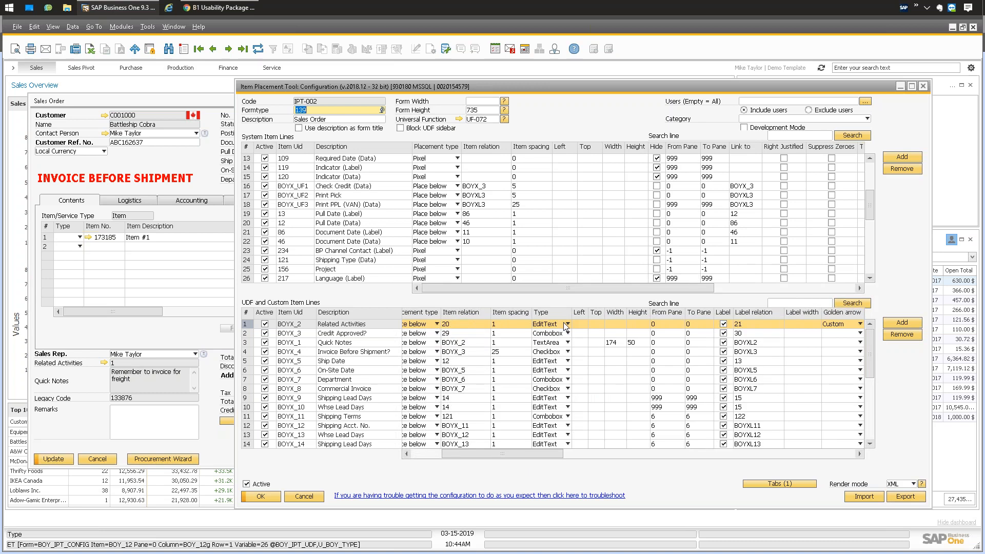
{"action": "left_click", "coordinate": [567, 324]}
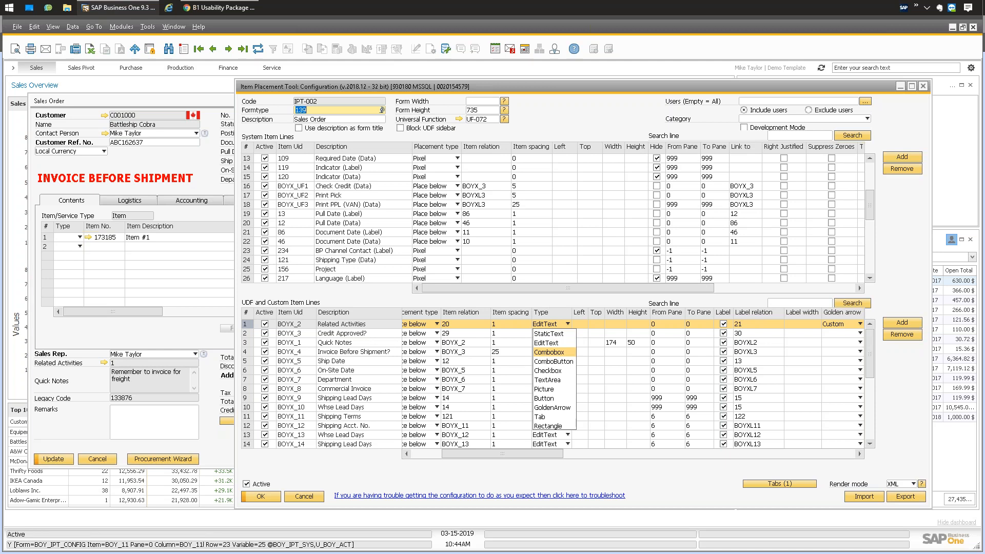
{"action": "left_click", "coordinate": [216, 182]}
{"action": "left_click", "coordinate": [216, 182]}
{"action": "left_click", "coordinate": [331, 180]}
{"action": "left_click", "coordinate": [579, 117]}
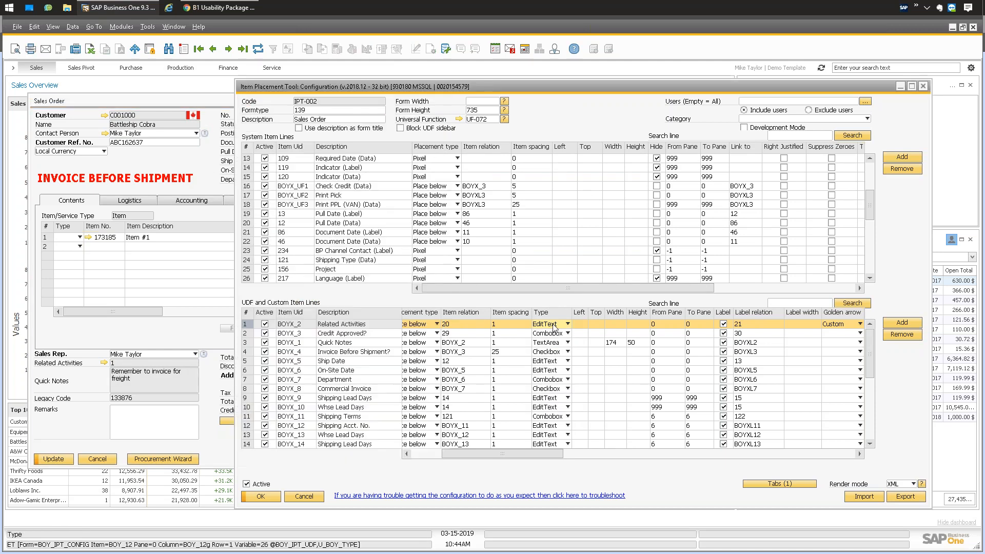
{"action": "left_click", "coordinate": [568, 325]}
{"action": "left_click", "coordinate": [212, 329]}
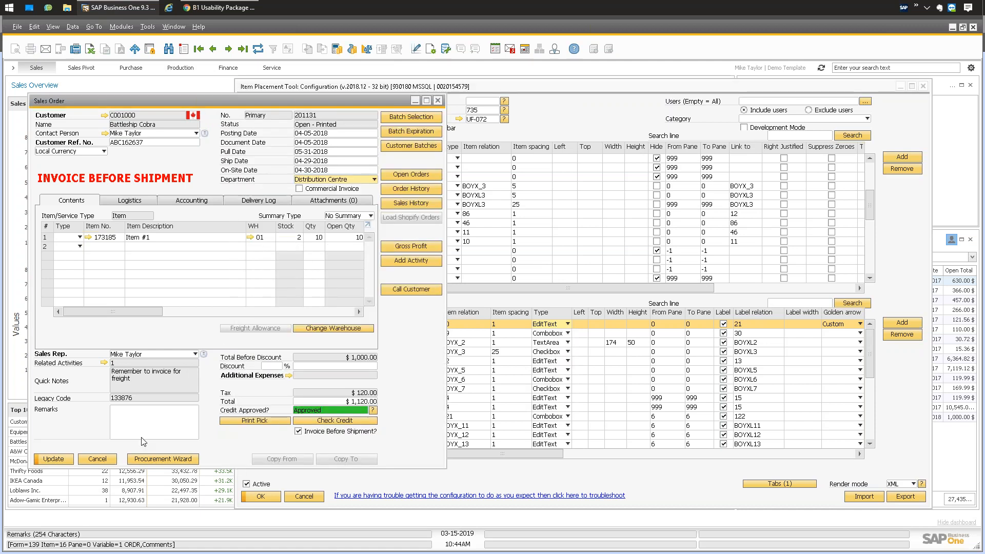
{"action": "left_click", "coordinate": [53, 458]}
{"action": "left_click", "coordinate": [344, 459]}
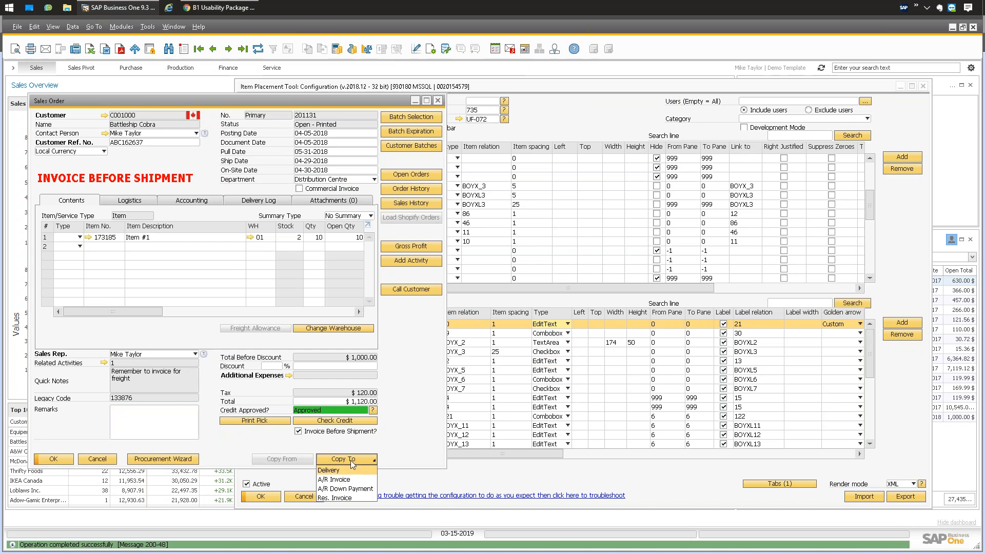
{"action": "left_click", "coordinate": [554, 327]}
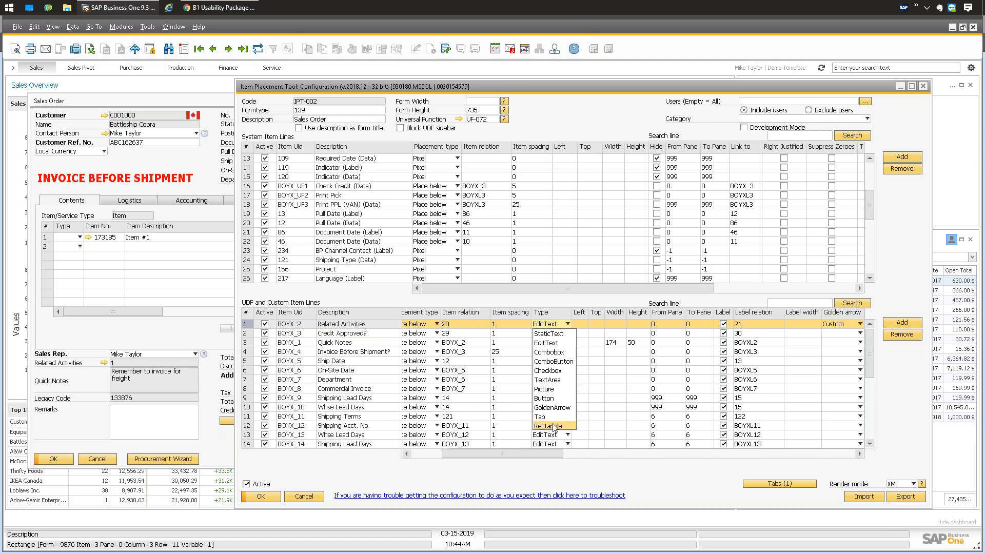
{"action": "left_click", "coordinate": [169, 233]}
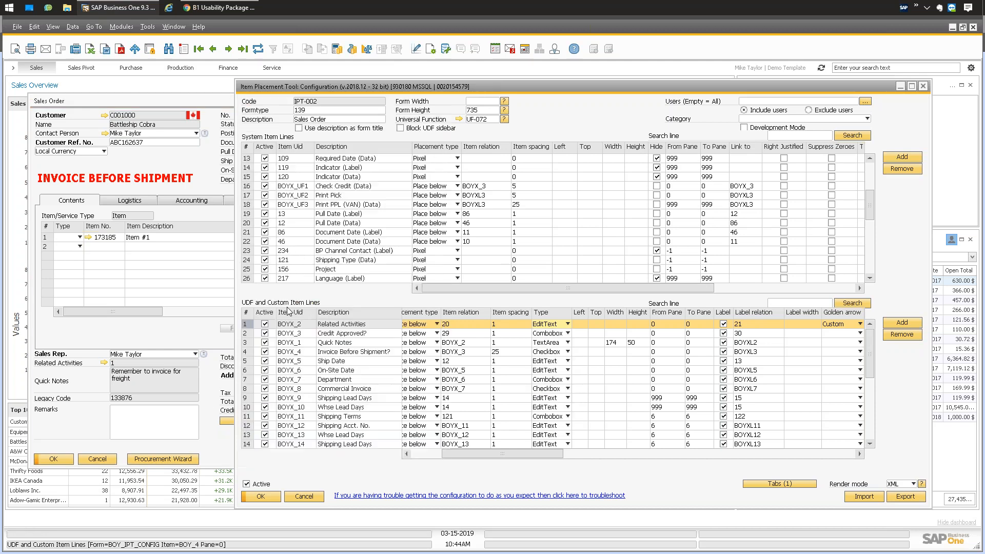
{"action": "left_click", "coordinate": [143, 202]}
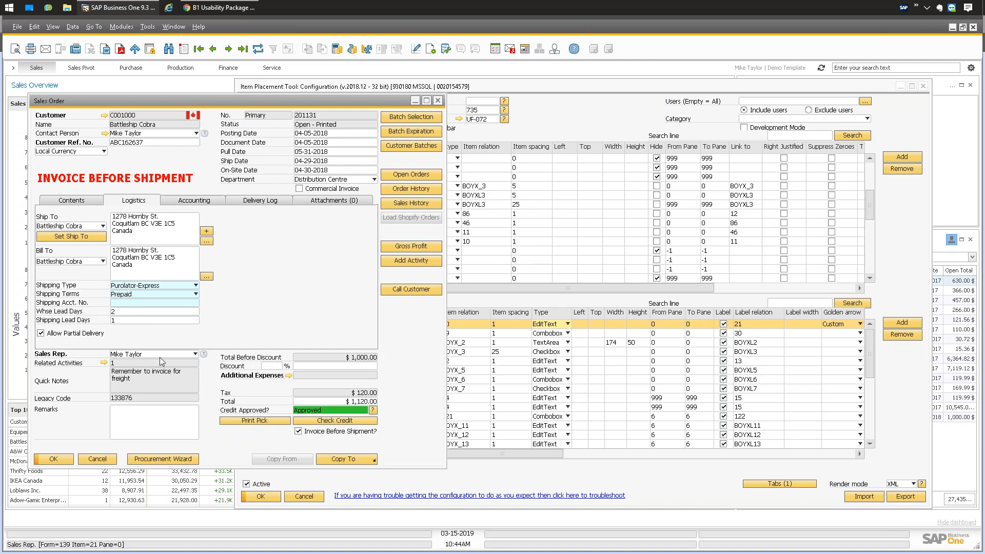
{"action": "left_click", "coordinate": [84, 202]}
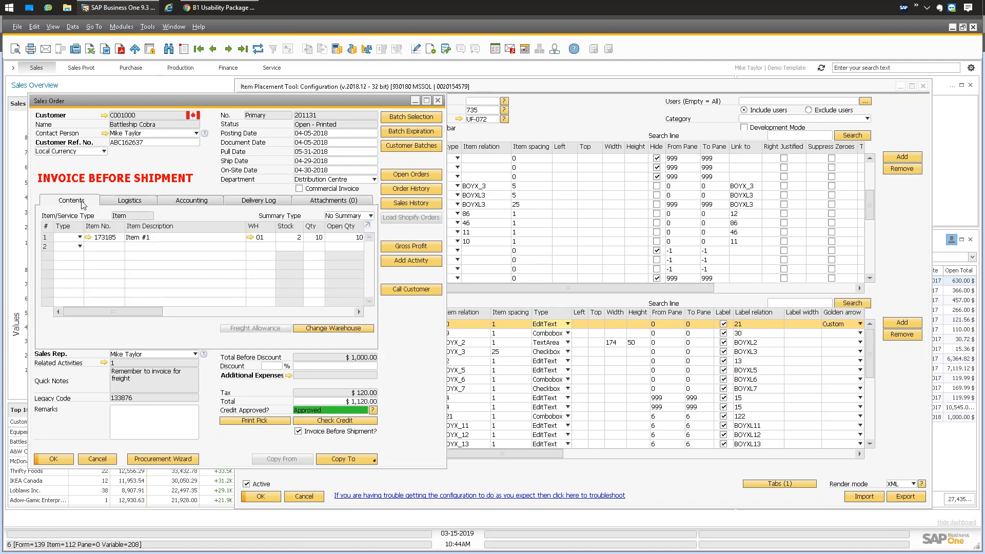
{"action": "left_click", "coordinate": [492, 279]}
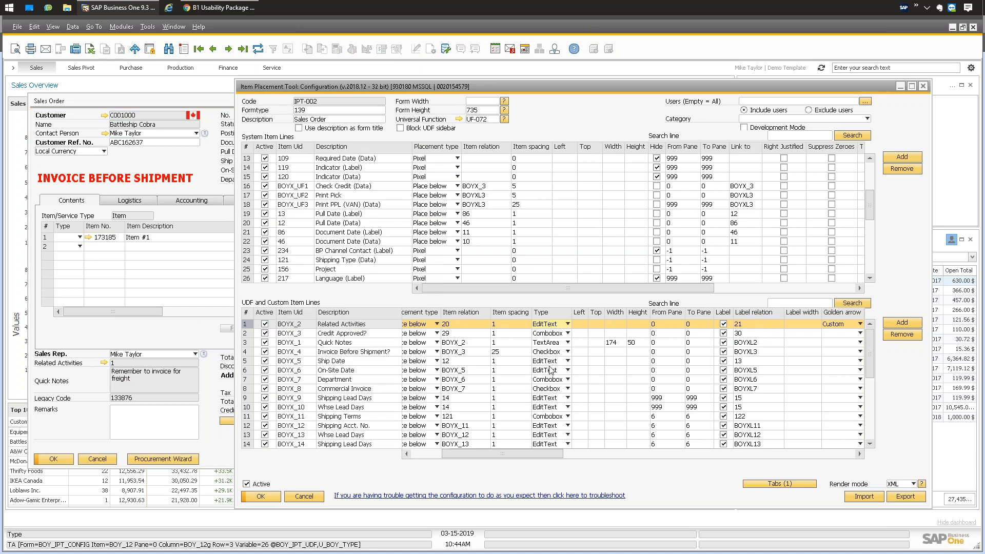
{"action": "left_click_drag", "start_coordinate": [525, 454], "coordinate": [550, 451]}
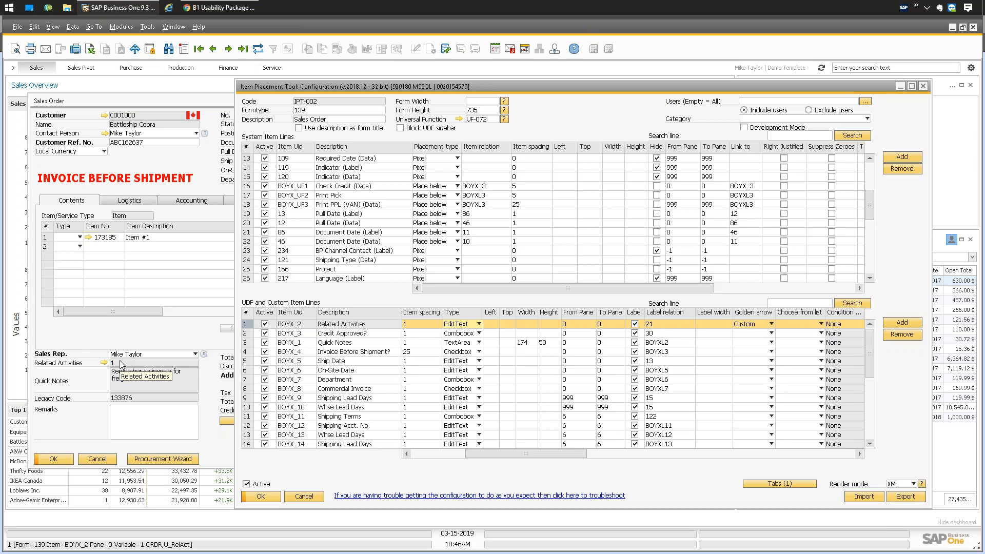
{"action": "left_click_drag", "start_coordinate": [542, 452], "coordinate": [571, 451]}
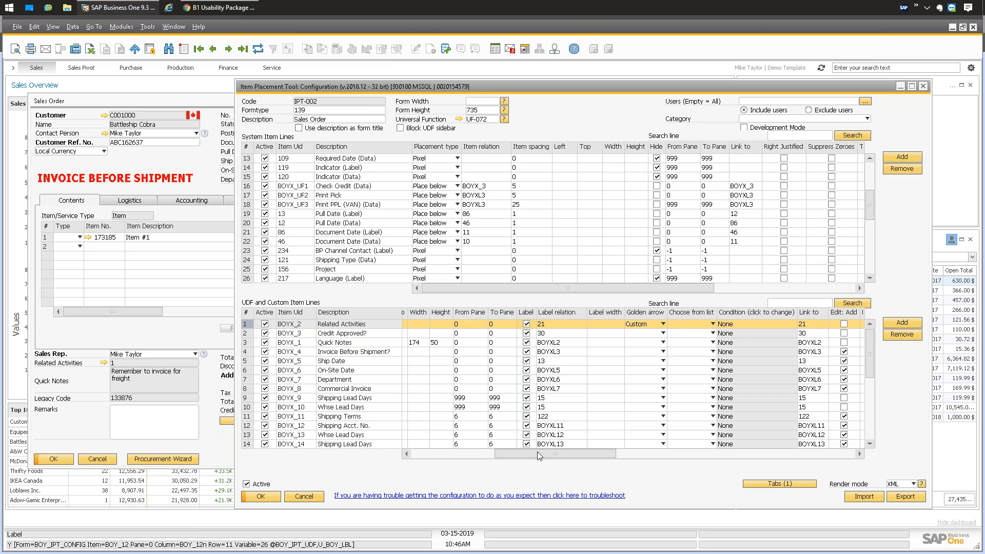
{"action": "left_click_drag", "start_coordinate": [545, 454], "coordinate": [565, 451]}
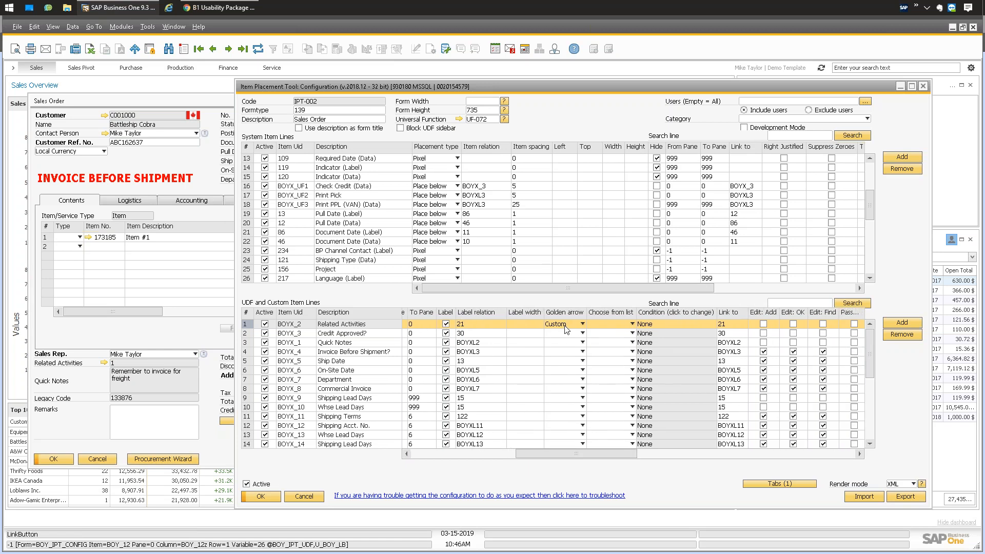
{"action": "left_click", "coordinate": [579, 327]}
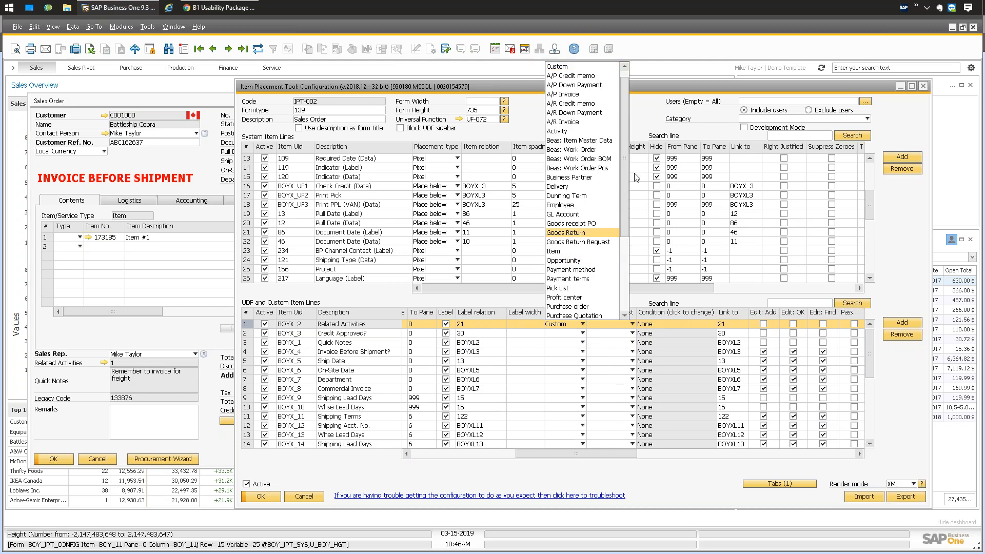
{"action": "left_click_drag", "start_coordinate": [624, 147], "coordinate": [621, 216]}
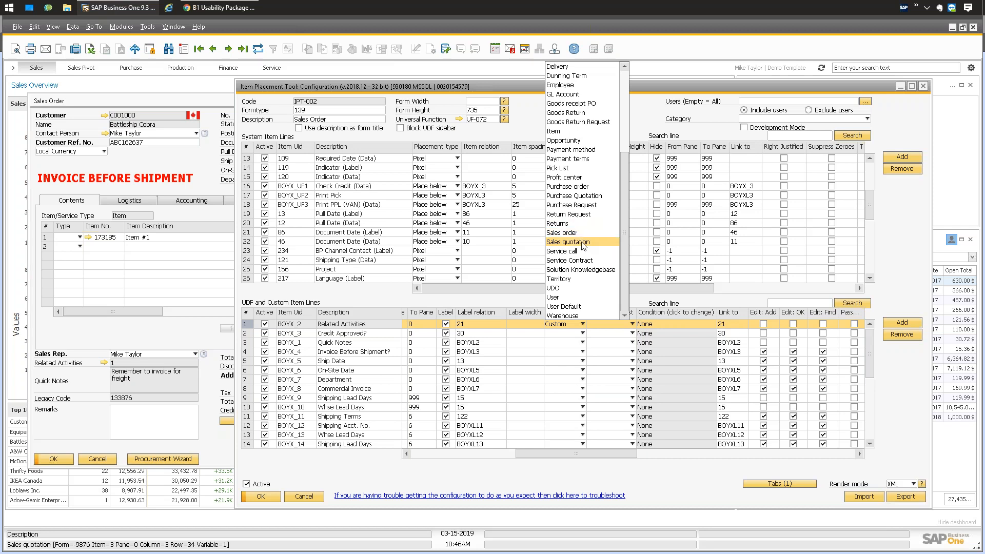
{"action": "left_click", "coordinate": [638, 299]}
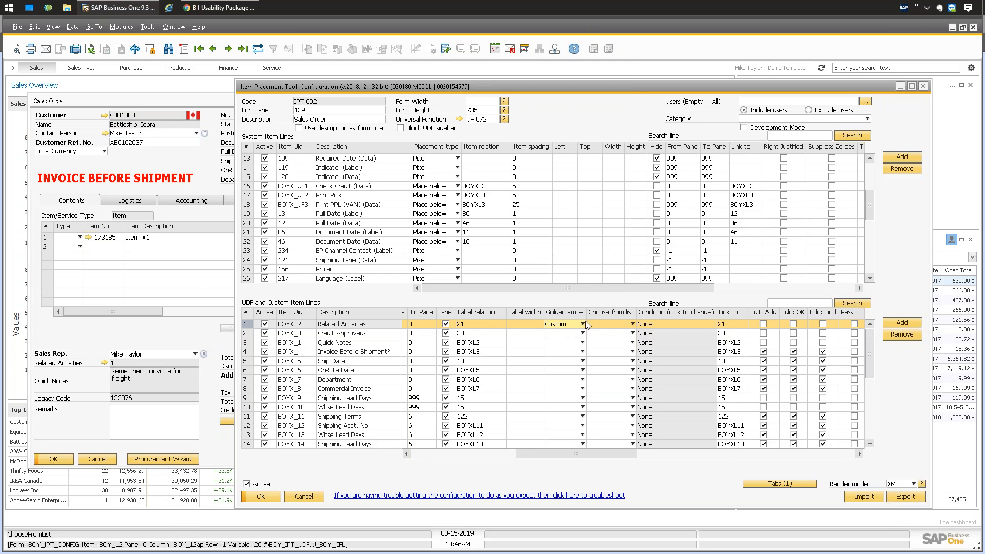
{"action": "left_click_drag", "start_coordinate": [572, 454], "coordinate": [599, 455]}
{"action": "left_click", "coordinate": [479, 325]}
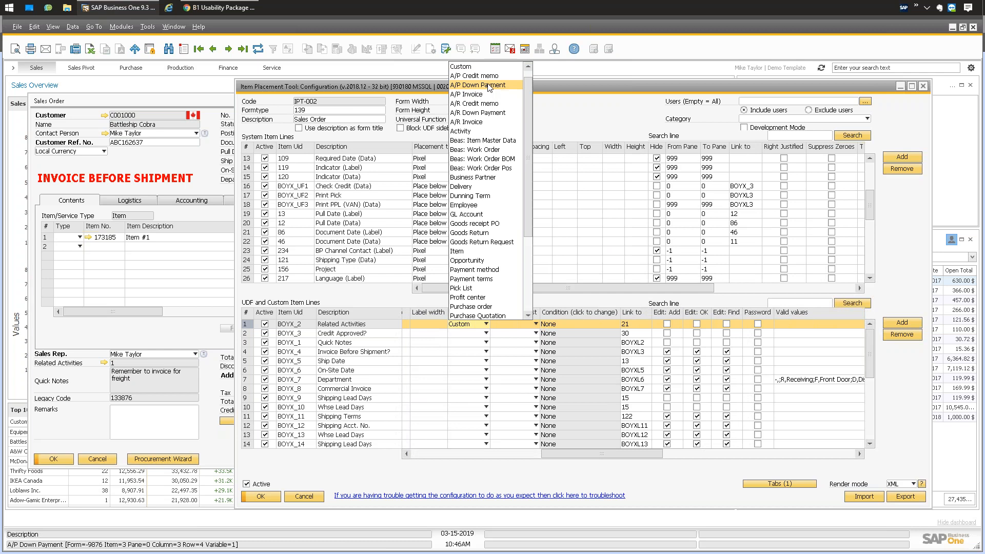
{"action": "left_click", "coordinate": [381, 296]}
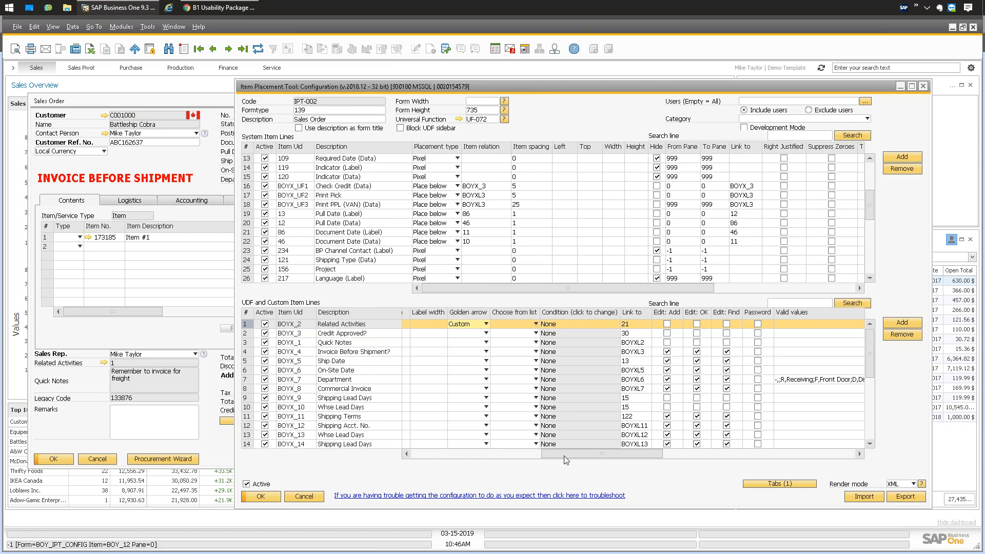
{"action": "left_click_drag", "start_coordinate": [564, 455], "coordinate": [569, 455]}
{"action": "left_click", "coordinate": [513, 324]}
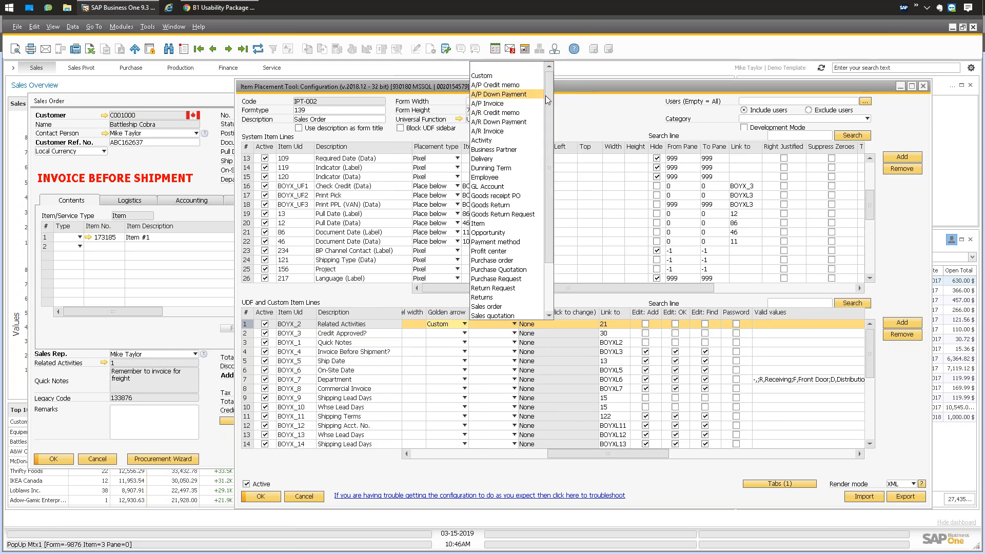
{"action": "left_click_drag", "start_coordinate": [550, 96], "coordinate": [551, 174]}
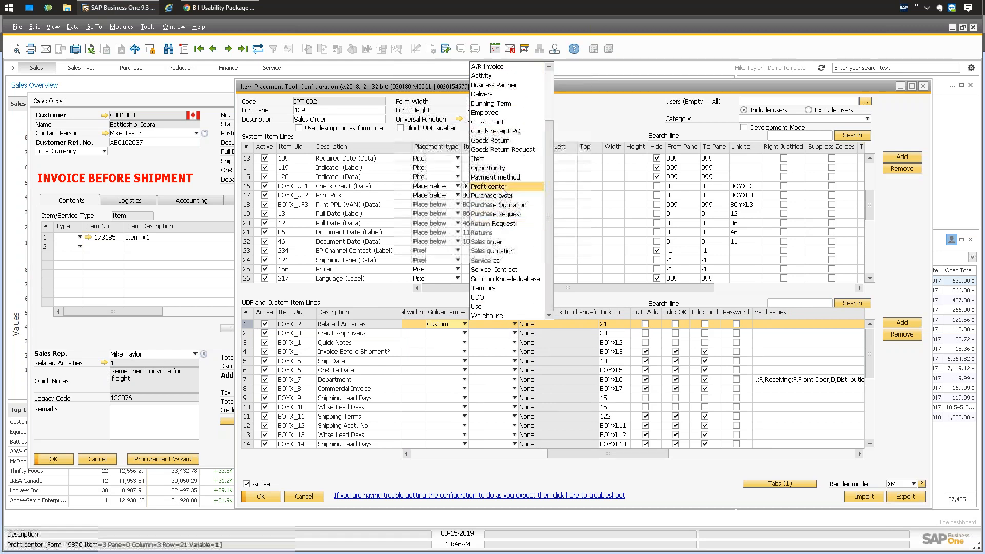
{"action": "left_click", "coordinate": [576, 299]}
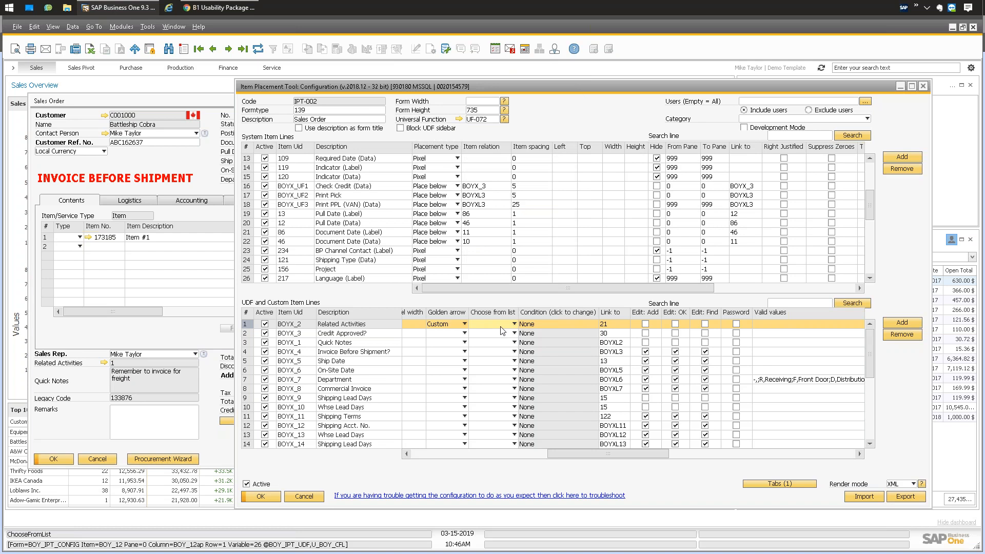
{"action": "left_click", "coordinate": [503, 325]}
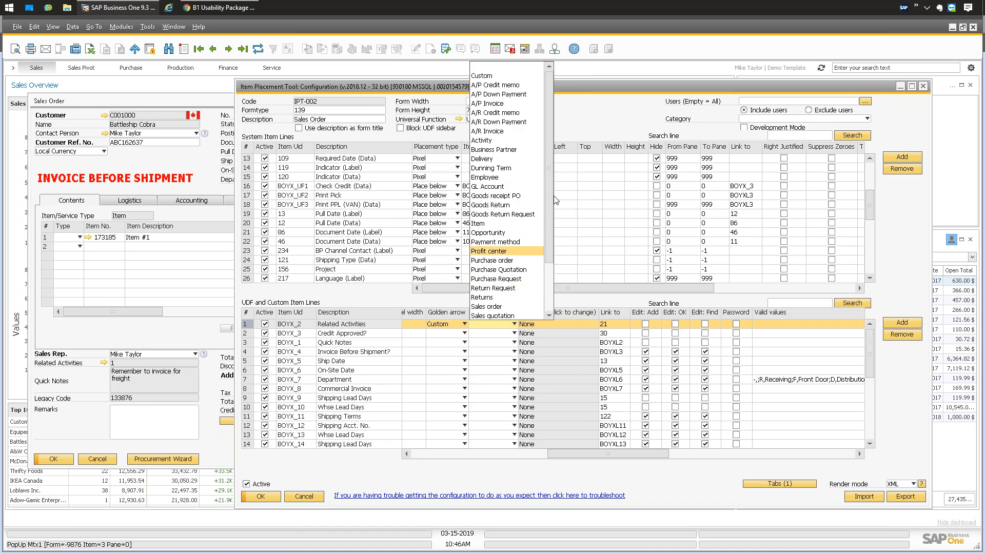
{"action": "left_click_drag", "start_coordinate": [551, 189], "coordinate": [550, 238]}
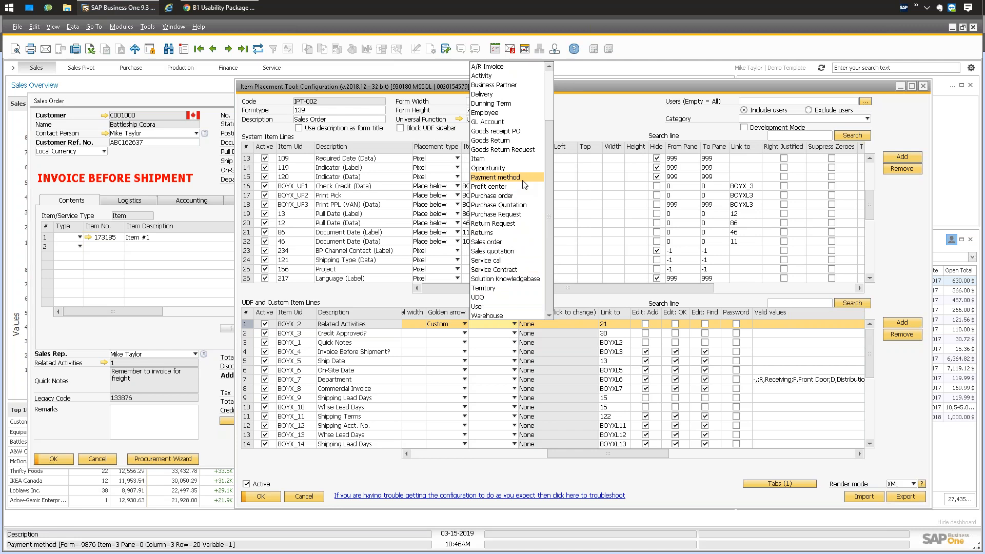
{"action": "scroll", "coordinate": [547, 149], "scroll_direction": "up", "scroll_amount": 3}
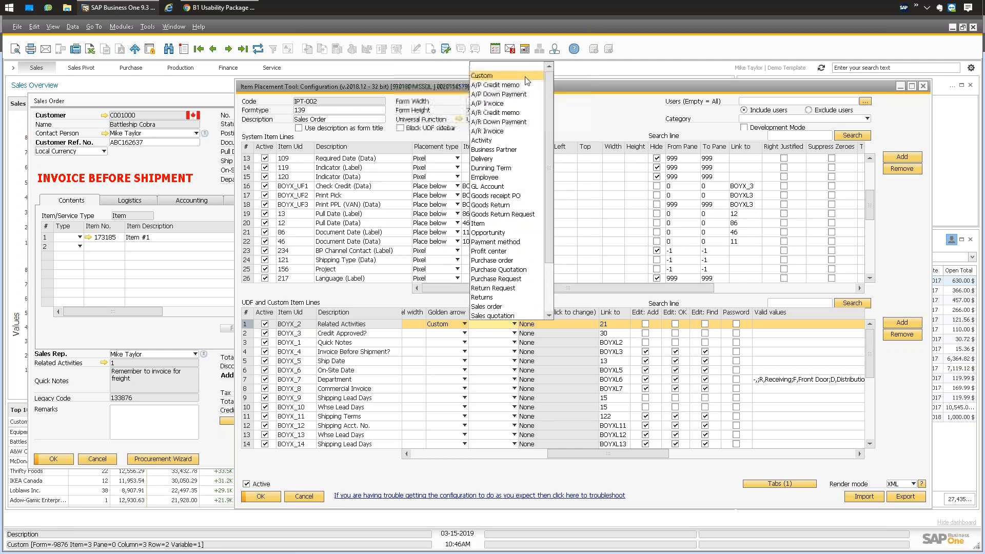
{"action": "scroll", "coordinate": [547, 155], "scroll_direction": "down", "scroll_amount": 2}
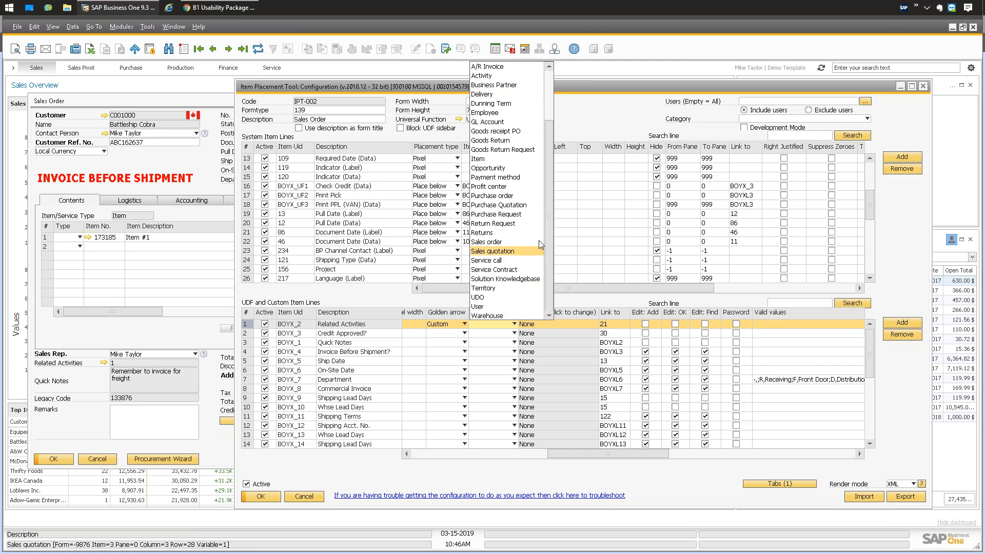
{"action": "scroll", "coordinate": [547, 195], "scroll_direction": "up", "scroll_amount": 2}
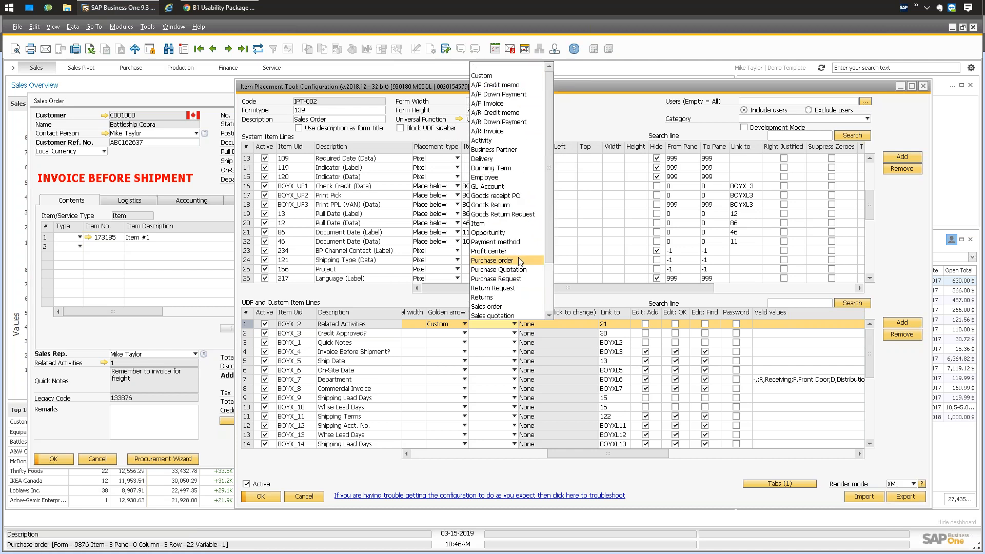
{"action": "left_click", "coordinate": [580, 300]}
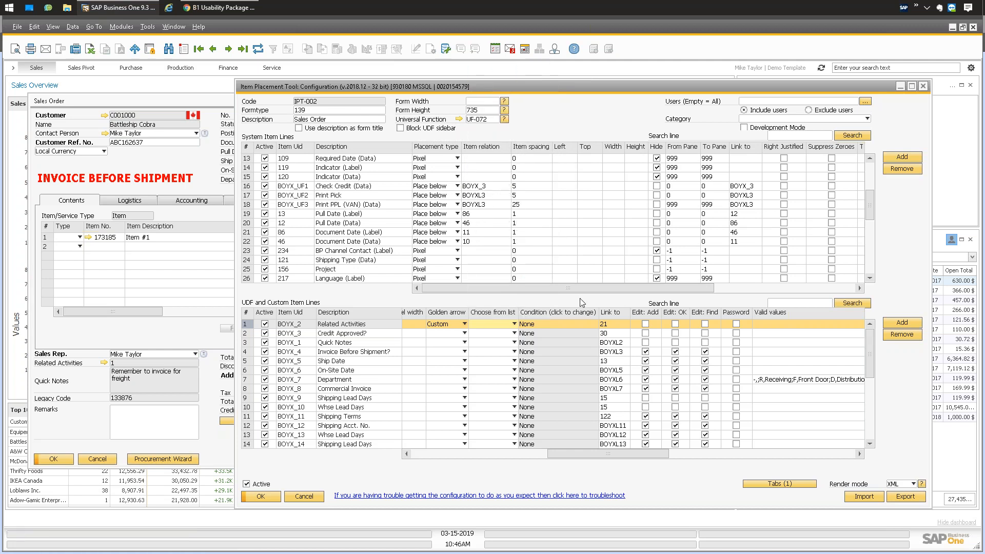
{"action": "left_click_drag", "start_coordinate": [574, 454], "coordinate": [636, 454]}
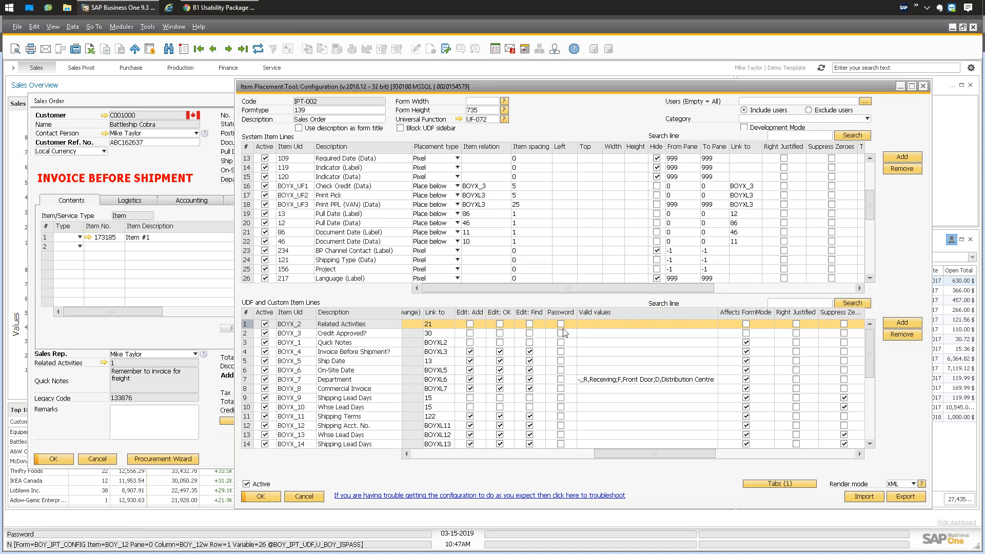
{"action": "left_click_drag", "start_coordinate": [649, 455], "coordinate": [677, 459]}
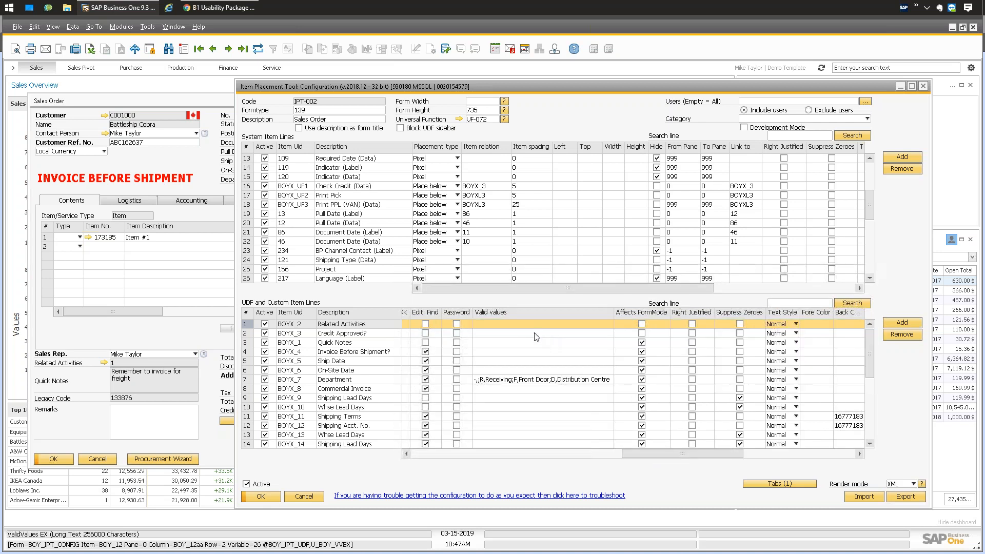
{"action": "left_click", "coordinate": [510, 379]}
{"action": "left_click_drag", "start_coordinate": [529, 379], "coordinate": [439, 380]}
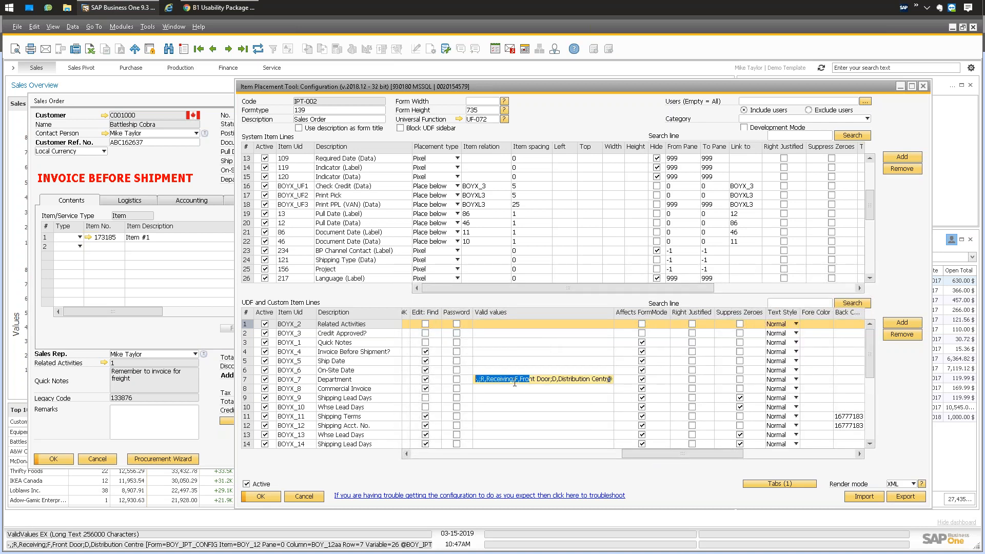
{"action": "left_click", "coordinate": [514, 380]}
{"action": "type", "text": ";"}
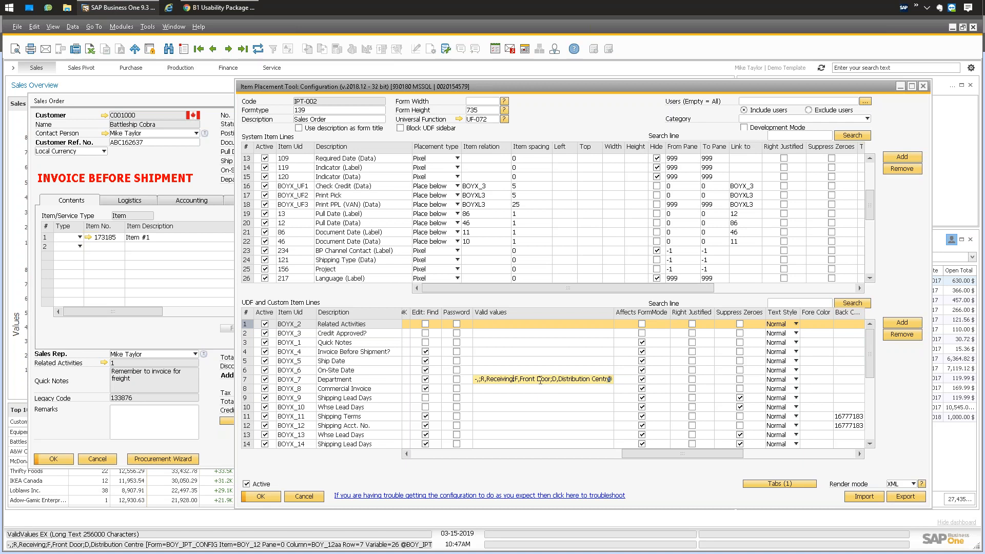
{"action": "left_click", "coordinate": [503, 320]}
{"action": "left_click", "coordinate": [505, 381]}
{"action": "left_click_drag", "start_coordinate": [533, 379], "coordinate": [467, 378]}
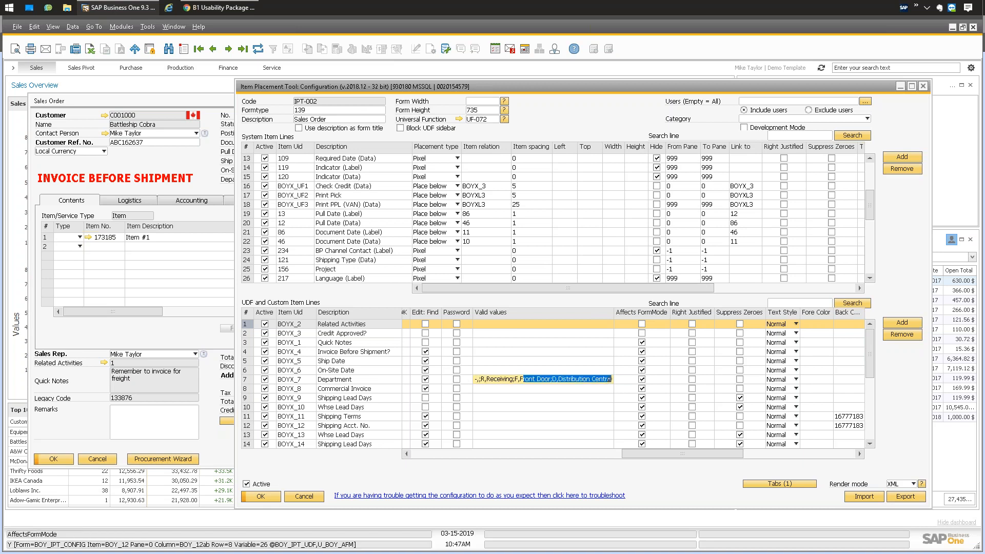
{"action": "left_click", "coordinate": [504, 324]}
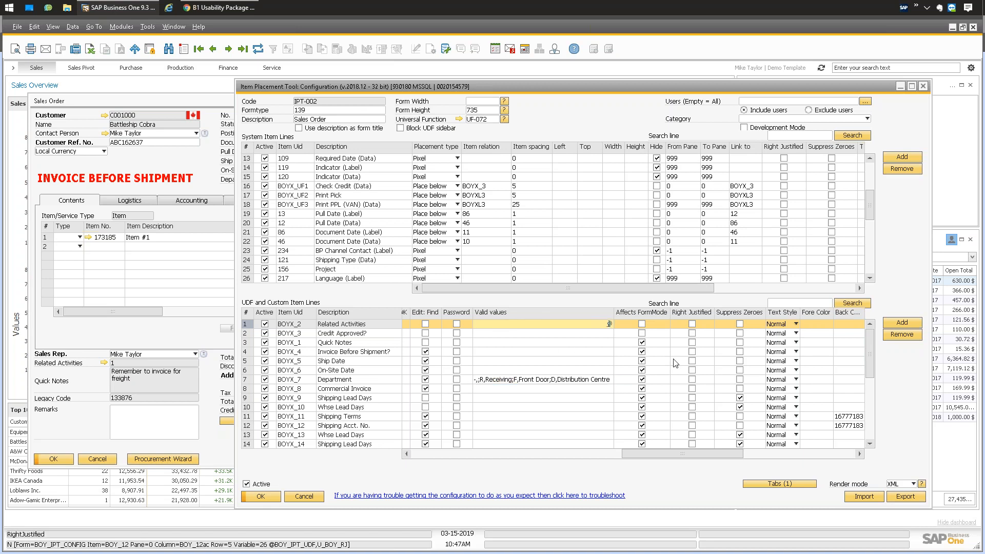
{"action": "left_click_drag", "start_coordinate": [644, 455], "coordinate": [673, 455]}
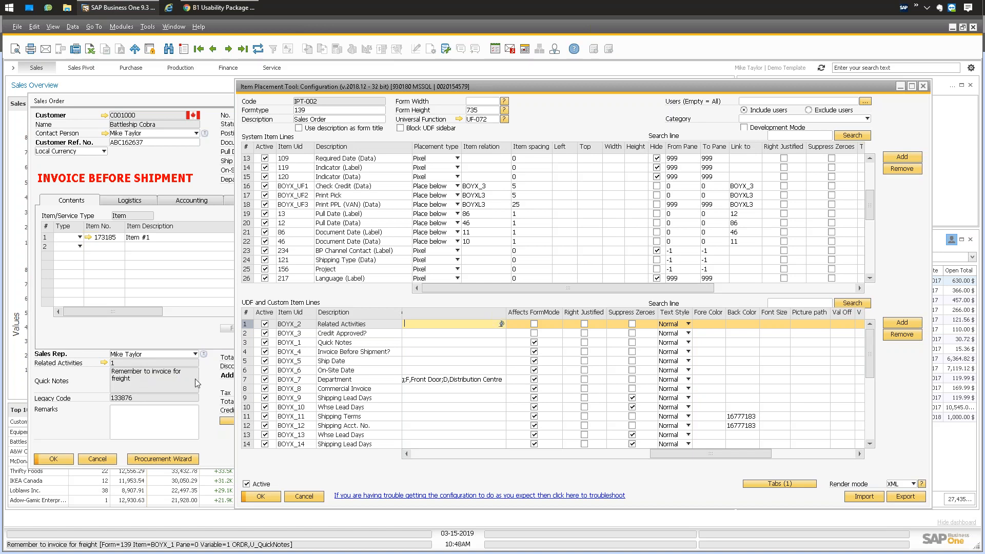
{"action": "left_click_drag", "start_coordinate": [675, 452], "coordinate": [748, 454]}
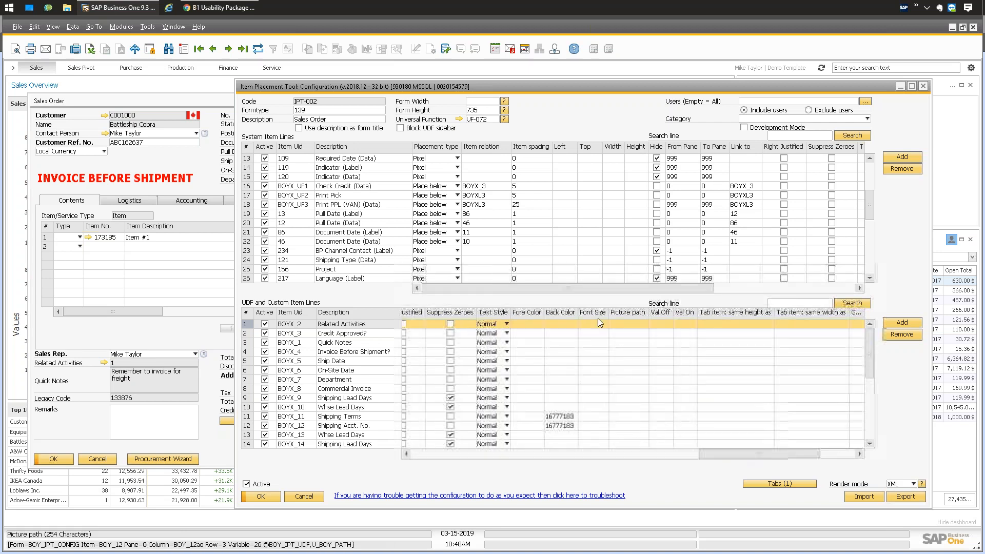
{"action": "left_click", "coordinate": [181, 172]}
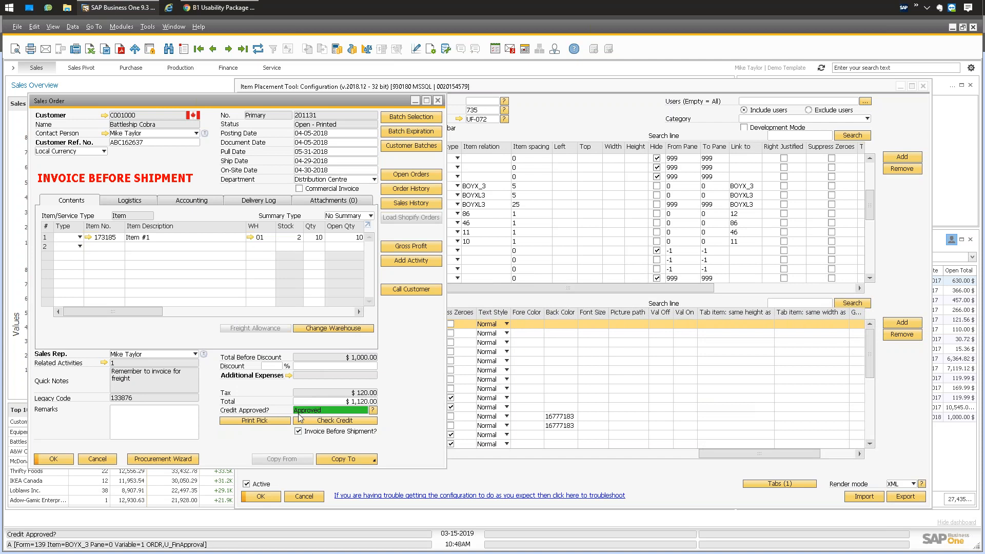
{"action": "left_click", "coordinate": [132, 201]}
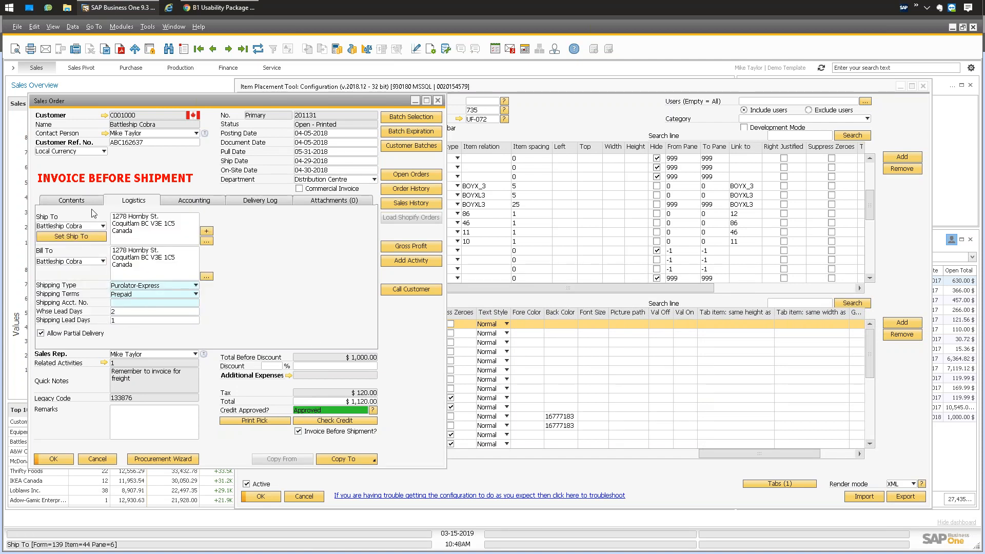
{"action": "left_click", "coordinate": [77, 200]}
{"action": "left_click", "coordinate": [601, 315]}
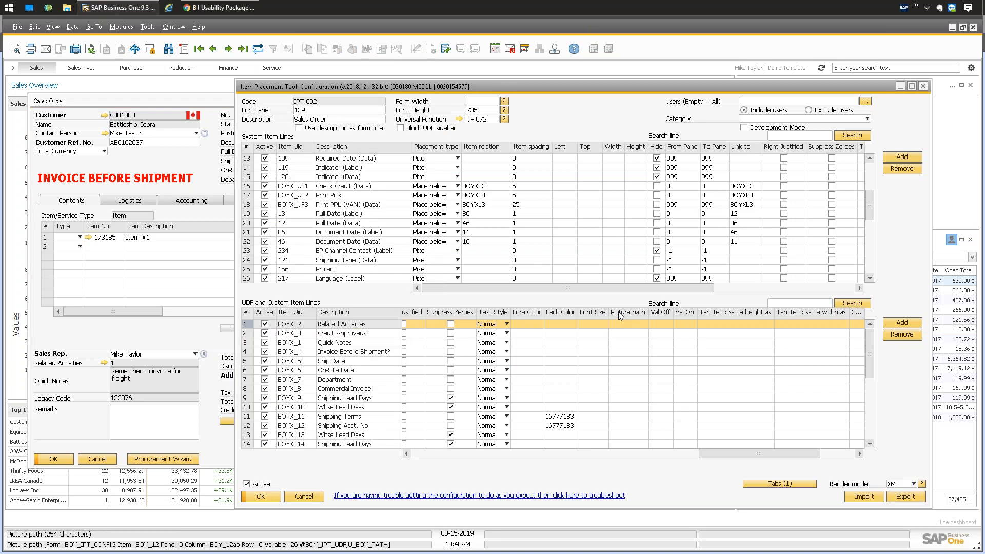
{"action": "mouse_move", "coordinate": [725, 452]}
{"action": "left_mouse_down"}
{"action": "mouse_move", "coordinate": [602, 460]}
{"action": "mouse_move", "coordinate": [729, 447]}
{"action": "left_mouse_up"}
Close the placement configuration without saving and dismiss the Credit Approved? help text.
{"action": "left_click", "coordinate": [304, 497]}
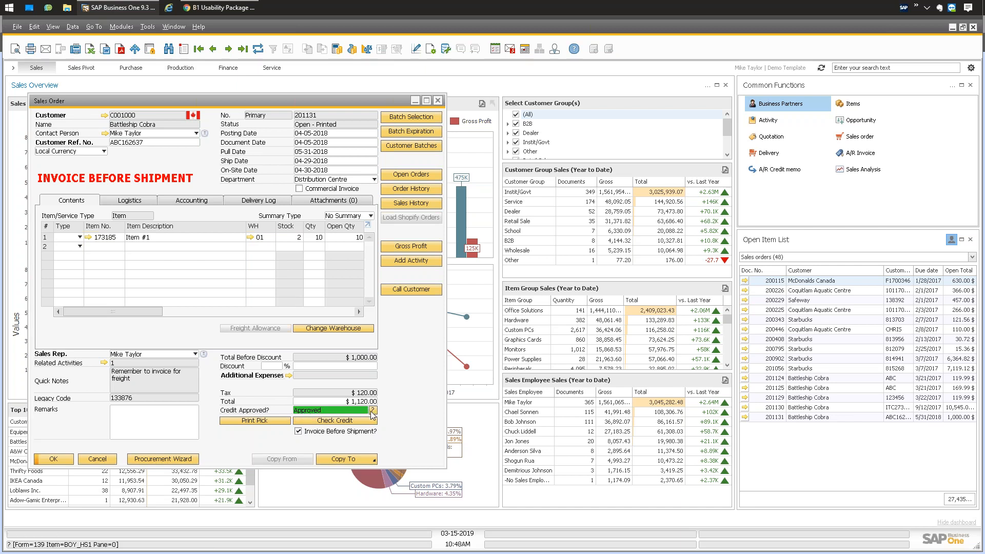
{"action": "left_click", "coordinate": [373, 409]}
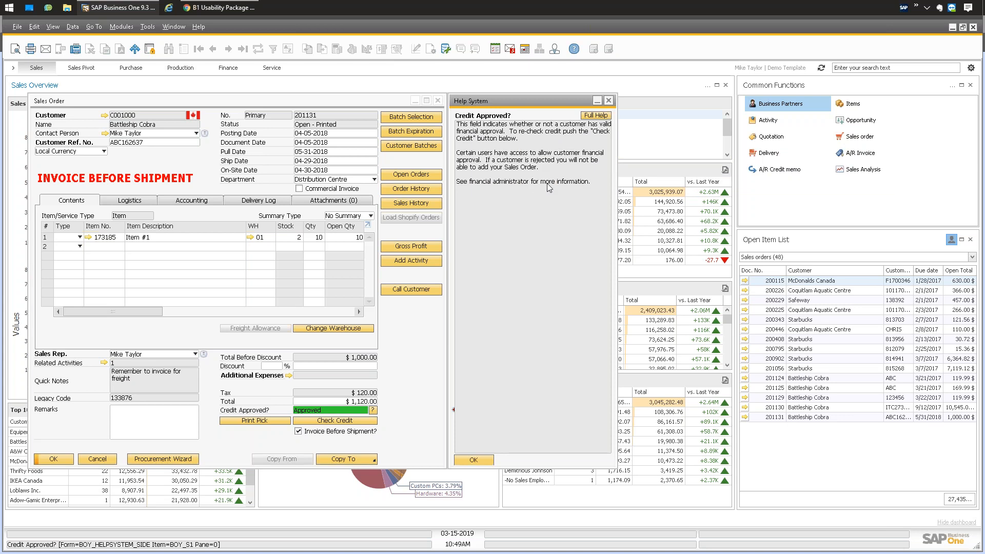
{"action": "left_click", "coordinate": [473, 460]}
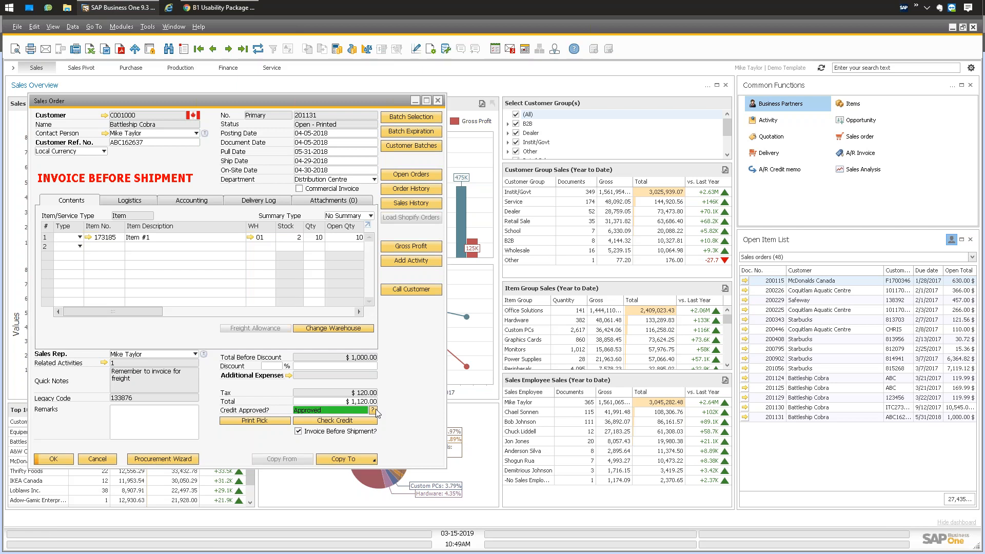
Review the sales order's Logistics, Accounting and Contents tabs, then close the order.
{"action": "left_click", "coordinate": [141, 202]}
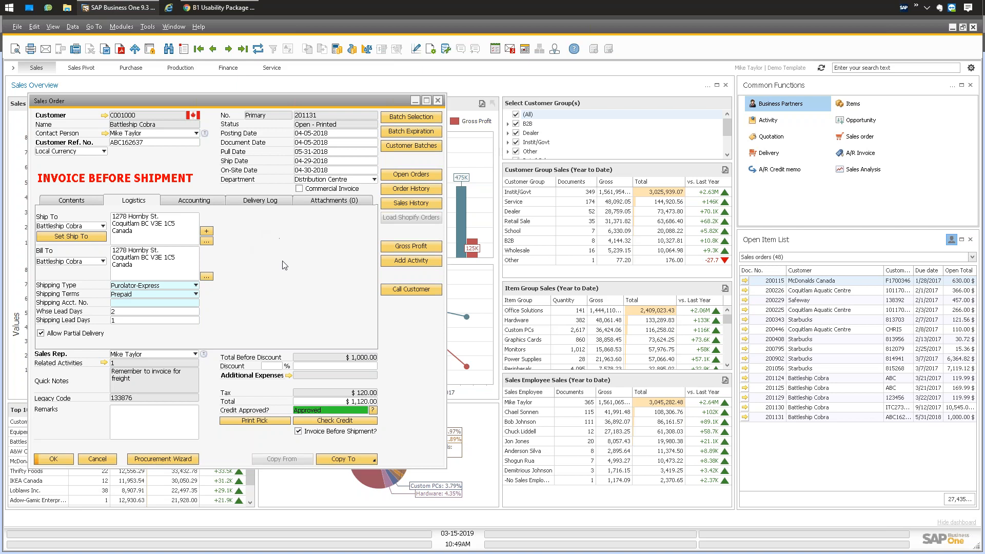
{"action": "left_click", "coordinate": [194, 205]}
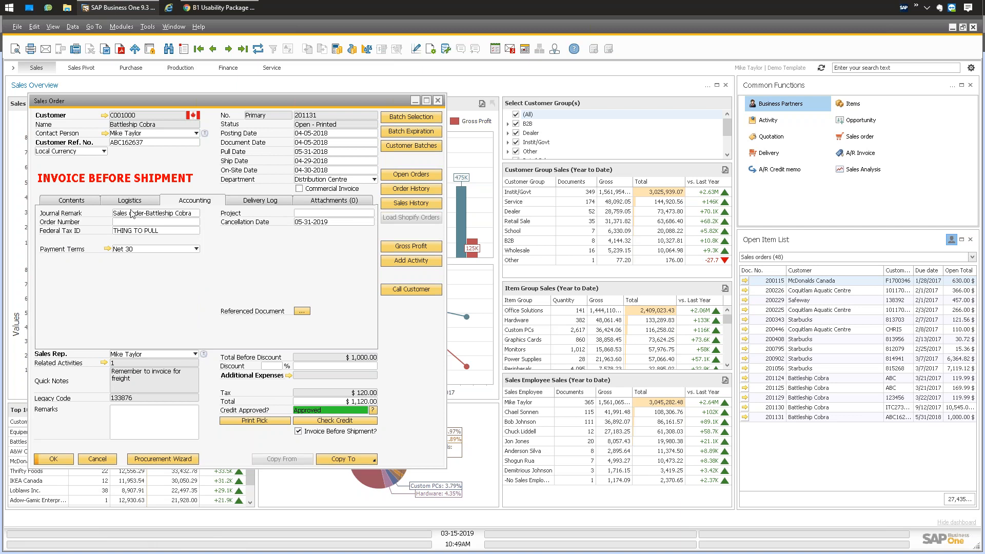
{"action": "left_click", "coordinate": [62, 203]}
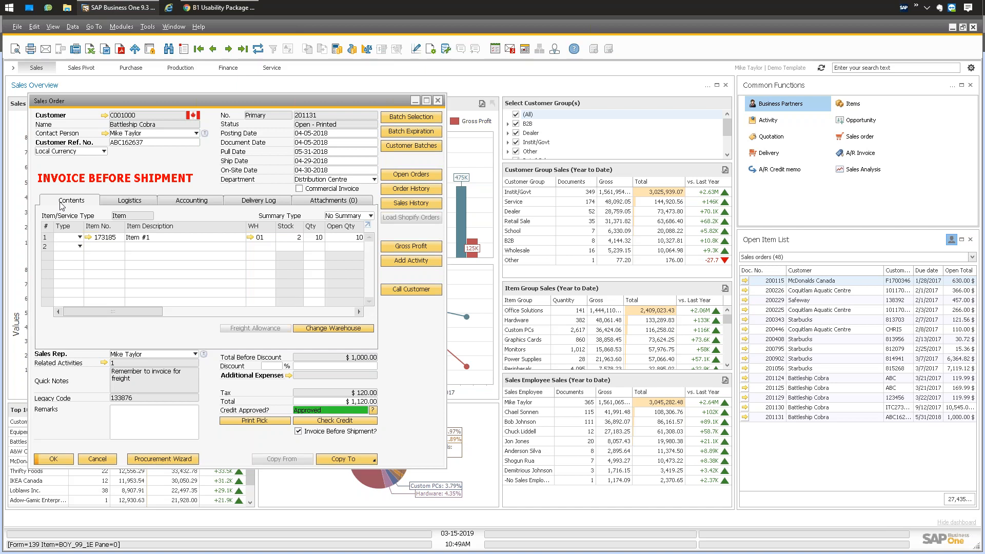
{"action": "left_click", "coordinate": [439, 101]}
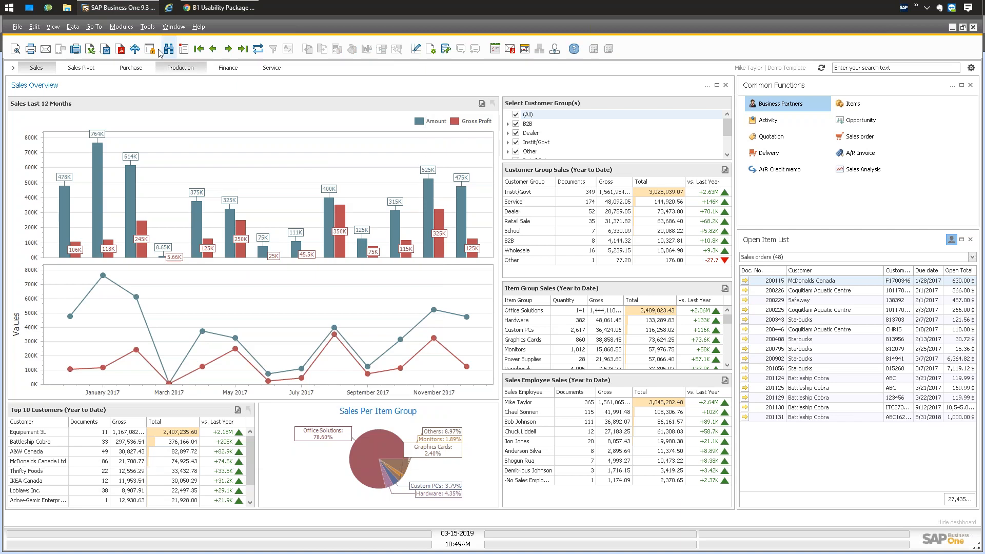
Open Item Master Data at first record 041350 with the UDF sidebar shown beside it.
{"action": "left_click", "coordinate": [121, 27]}
{"action": "mouse_move", "coordinate": [209, 131]}
{"action": "left_click", "coordinate": [275, 128]}
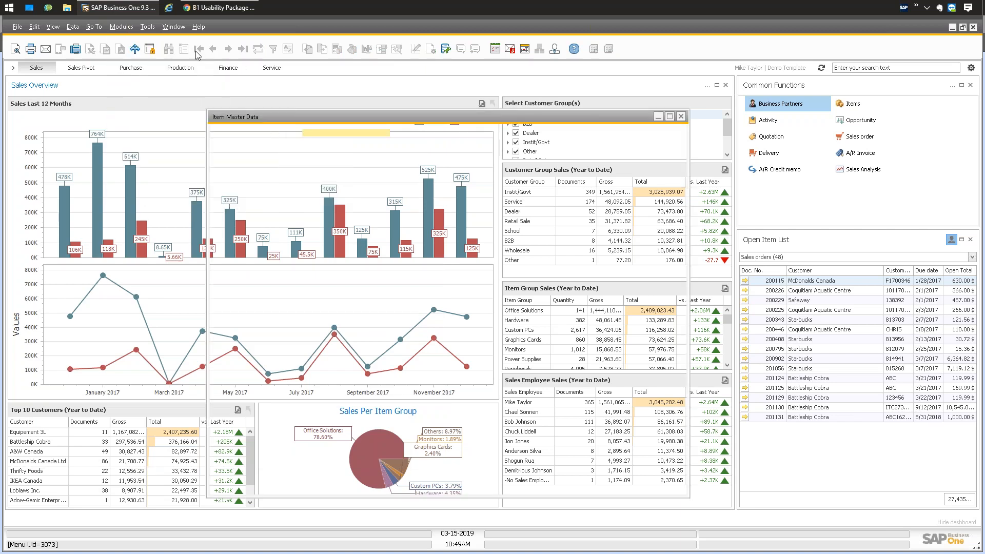
{"action": "left_click", "coordinate": [200, 50]}
{"action": "left_click_drag", "start_coordinate": [311, 118], "coordinate": [311, 122]}
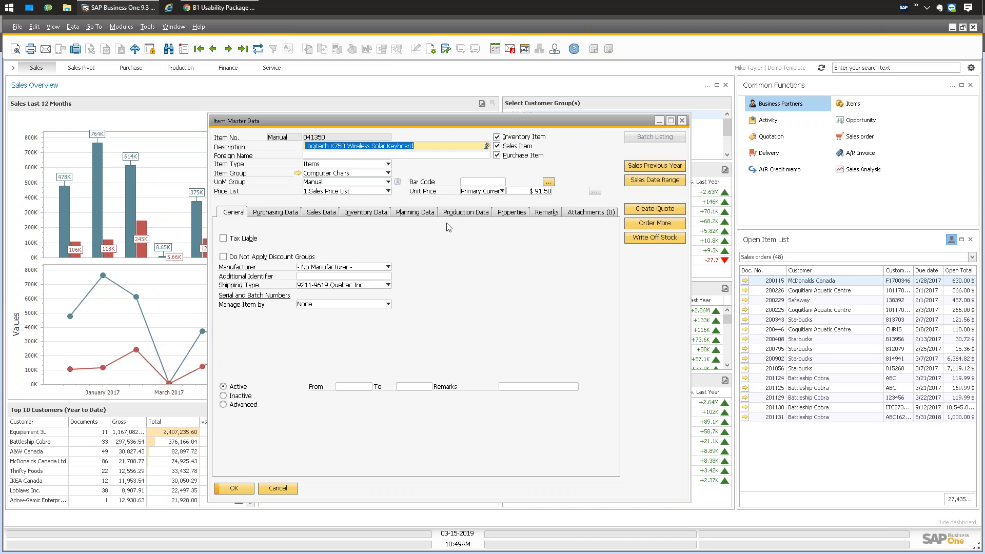
{"action": "key", "text": "ctrl+shift+u"}
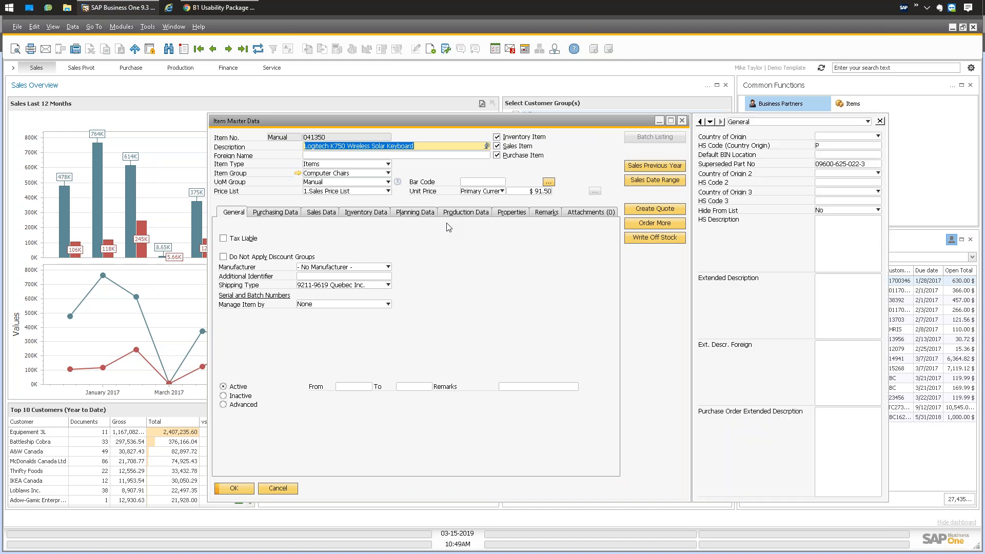
{"action": "left_click_drag", "start_coordinate": [573, 125], "coordinate": [498, 122]}
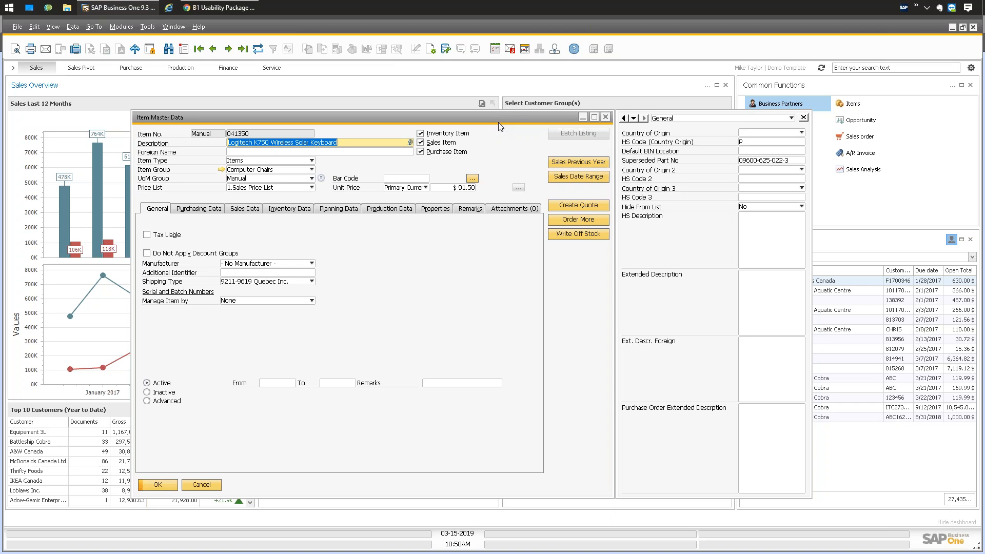
Add the HS Code UDF onto the item's main form, placed below Manage Item by.
{"action": "right_click", "coordinate": [753, 144]}
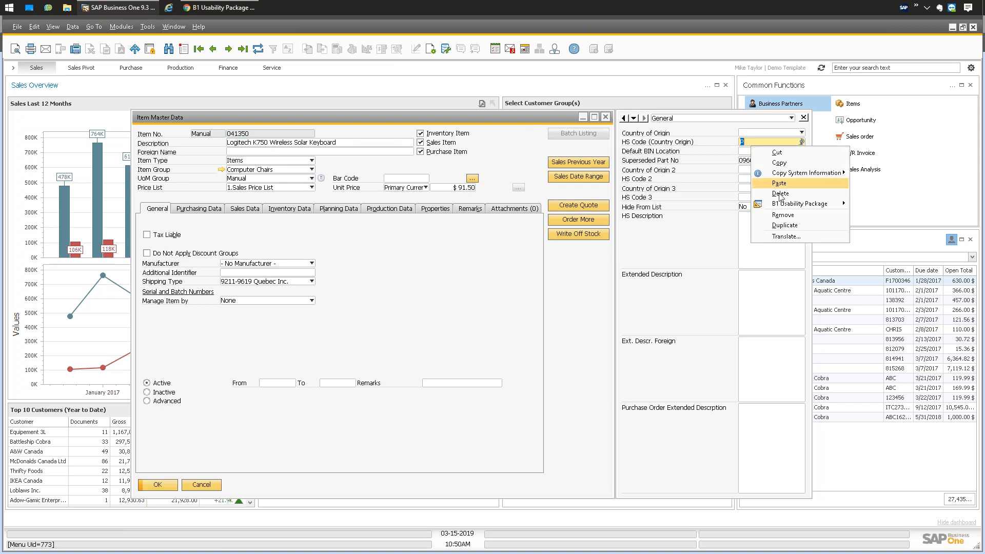
{"action": "mouse_move", "coordinate": [778, 207]}
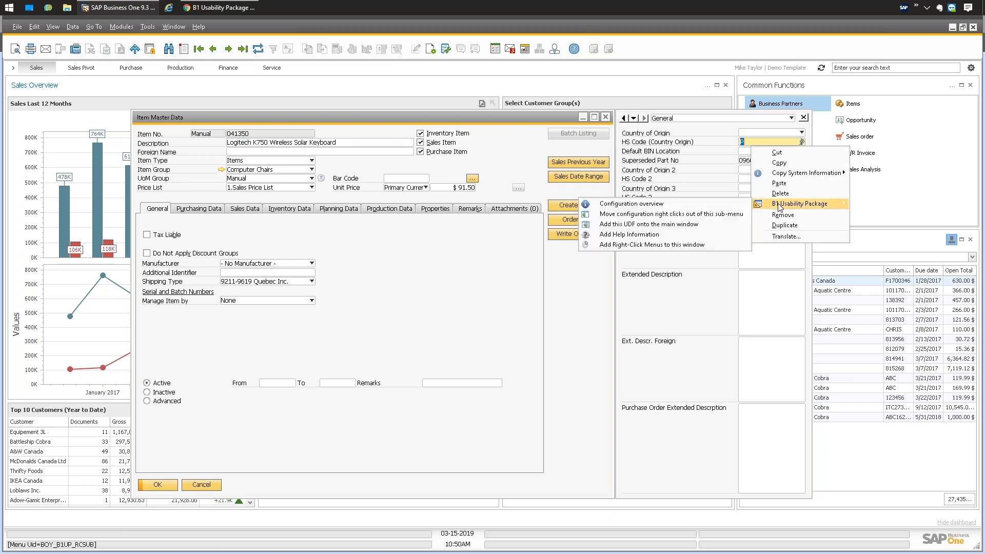
{"action": "left_click", "coordinate": [655, 225]}
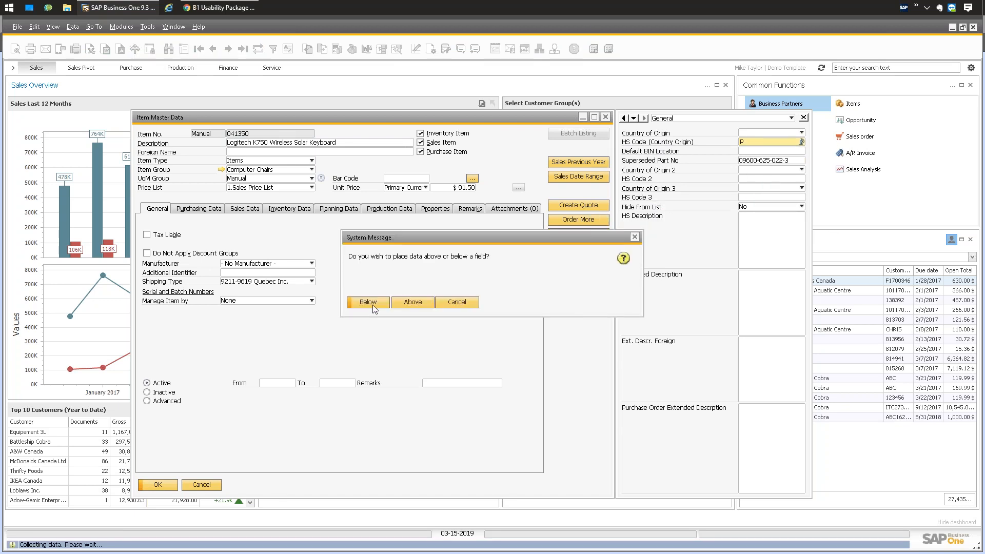
{"action": "left_click", "coordinate": [367, 303]}
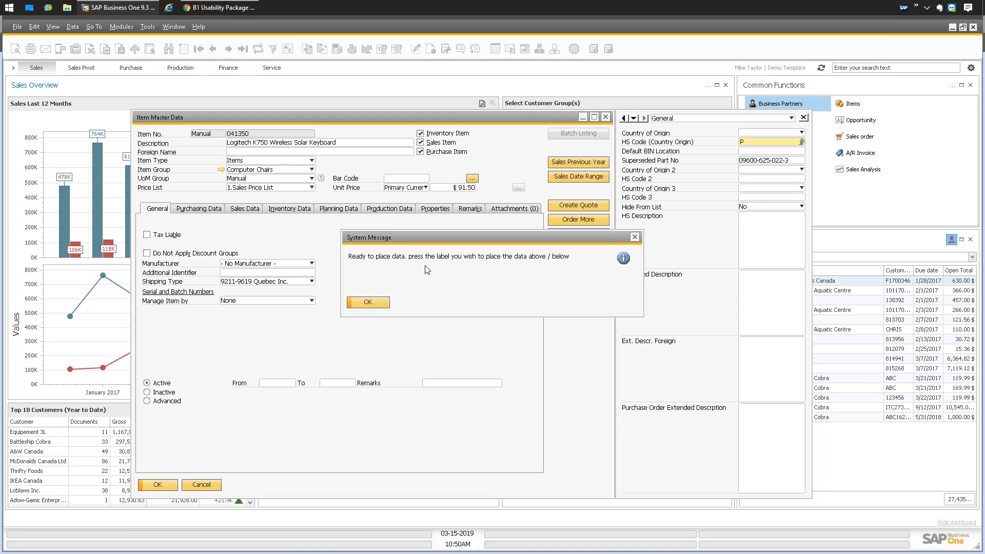
{"action": "left_click", "coordinate": [375, 306]}
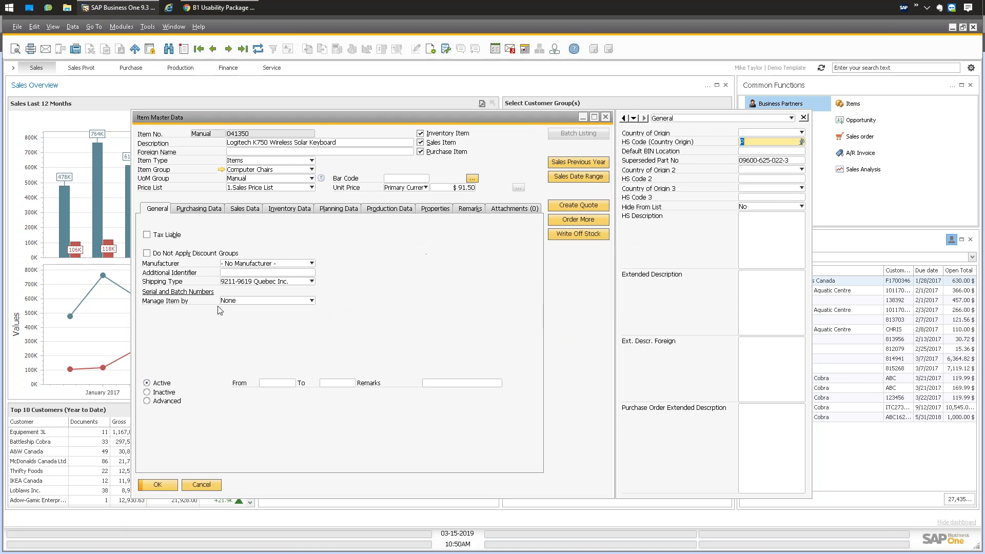
{"action": "left_click", "coordinate": [165, 305]}
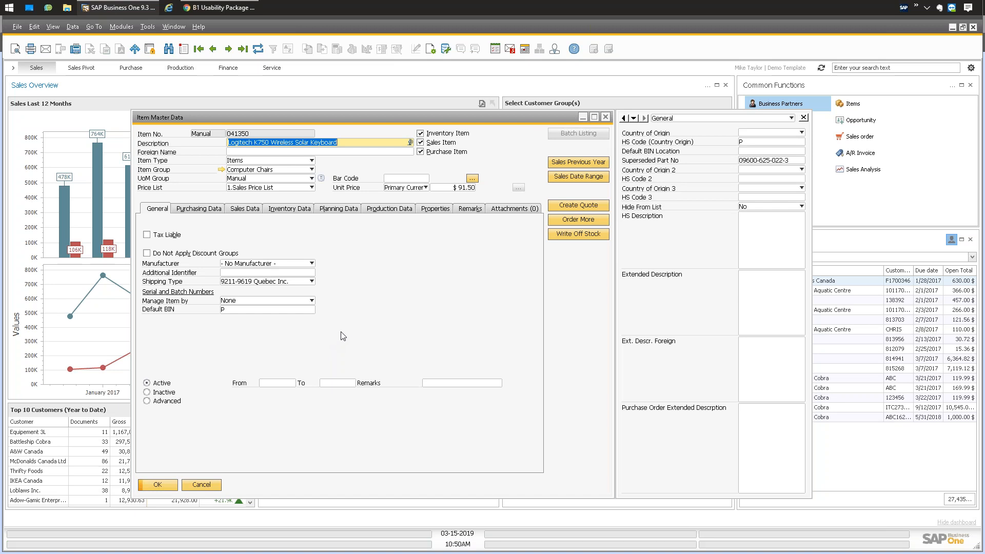
Open the Item Placement Tool Configuration for the item form and fit its grid columns.
{"action": "right_click", "coordinate": [379, 263]}
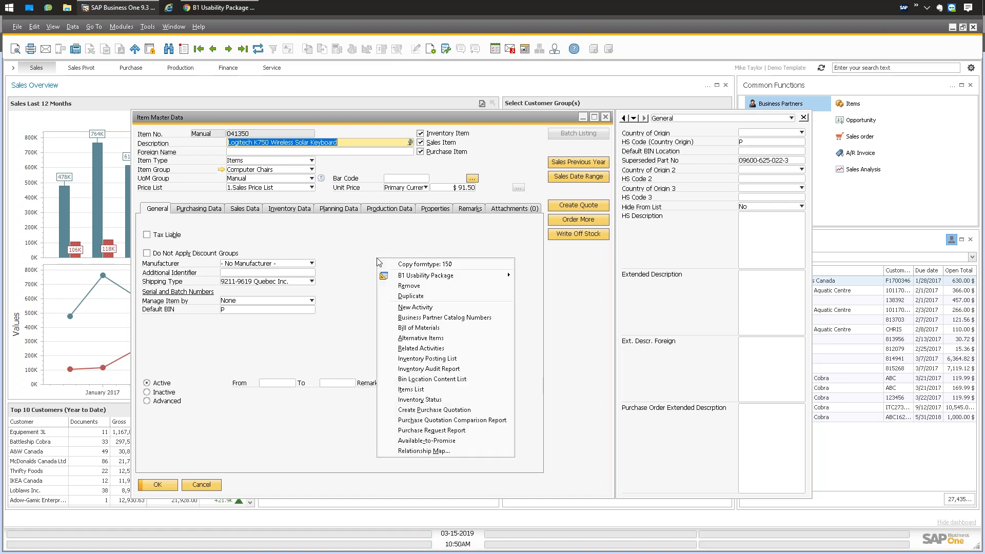
{"action": "mouse_move", "coordinate": [462, 276]}
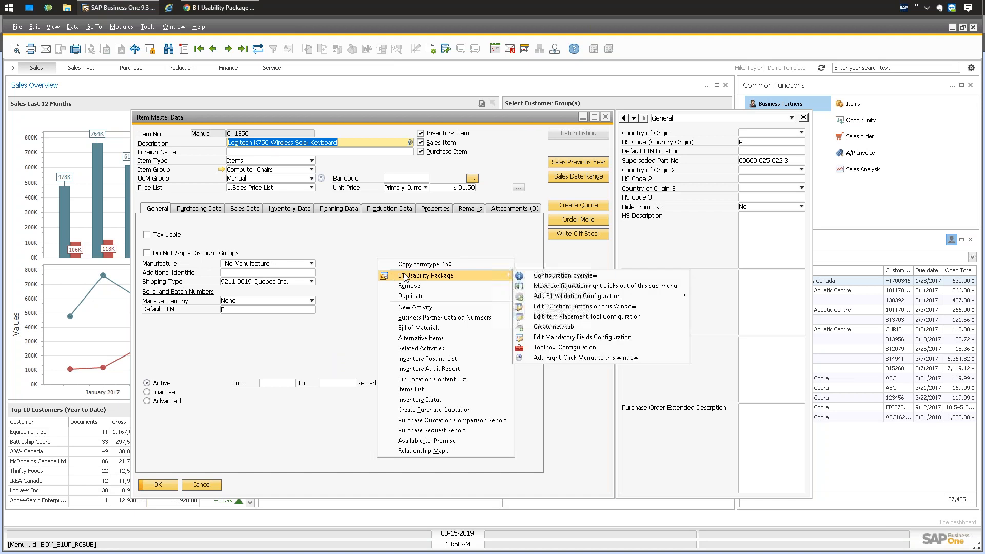
{"action": "left_click", "coordinate": [561, 316]}
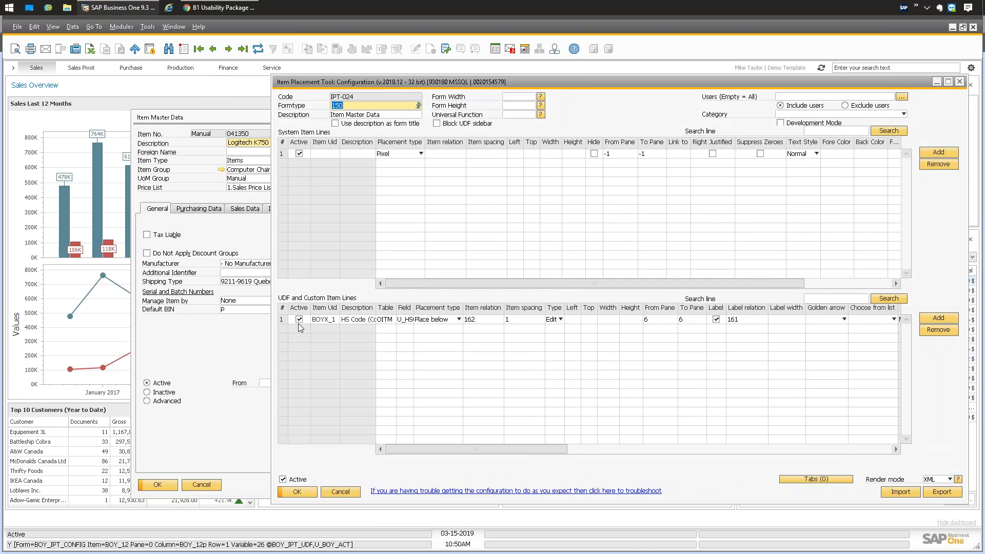
{"action": "left_click", "coordinate": [52, 26]}
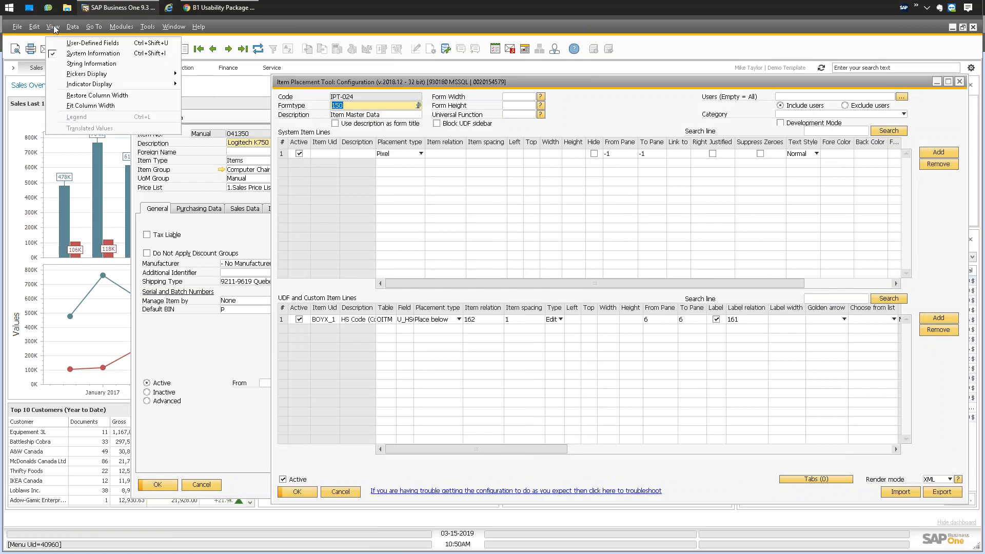
{"action": "left_click", "coordinate": [102, 106]}
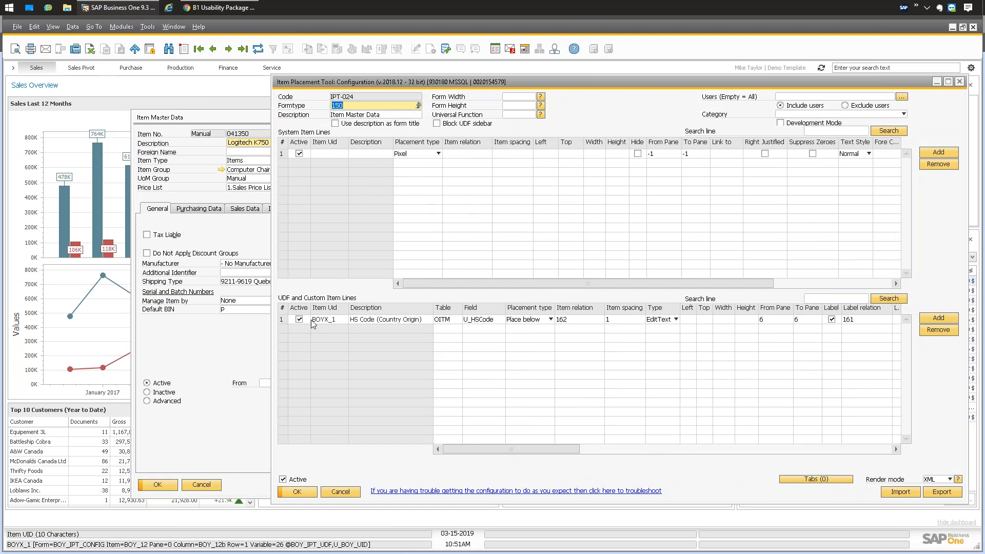
{"action": "left_click_drag", "start_coordinate": [489, 449], "coordinate": [554, 444]}
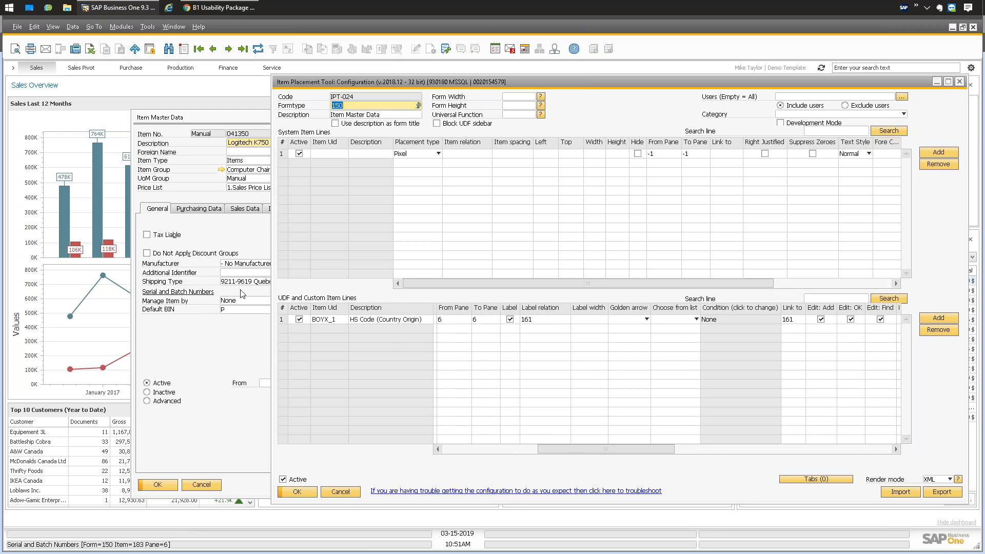
{"action": "left_click_drag", "start_coordinate": [621, 446], "coordinate": [633, 447]}
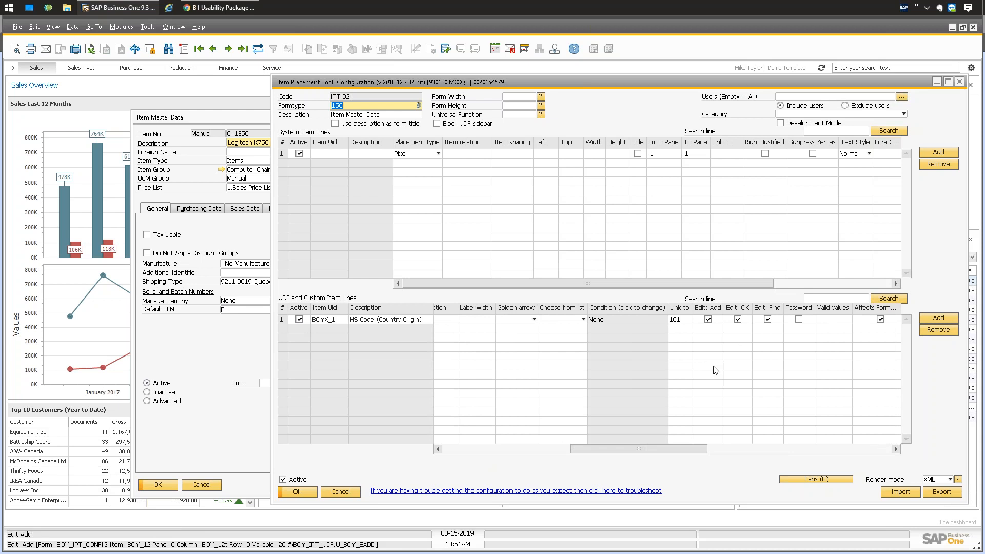
{"action": "left_click_drag", "start_coordinate": [635, 449], "coordinate": [760, 446]}
Set the placed field's Back Color to yellow (65535) and save the configuration.
{"action": "double_click", "coordinate": [660, 320]}
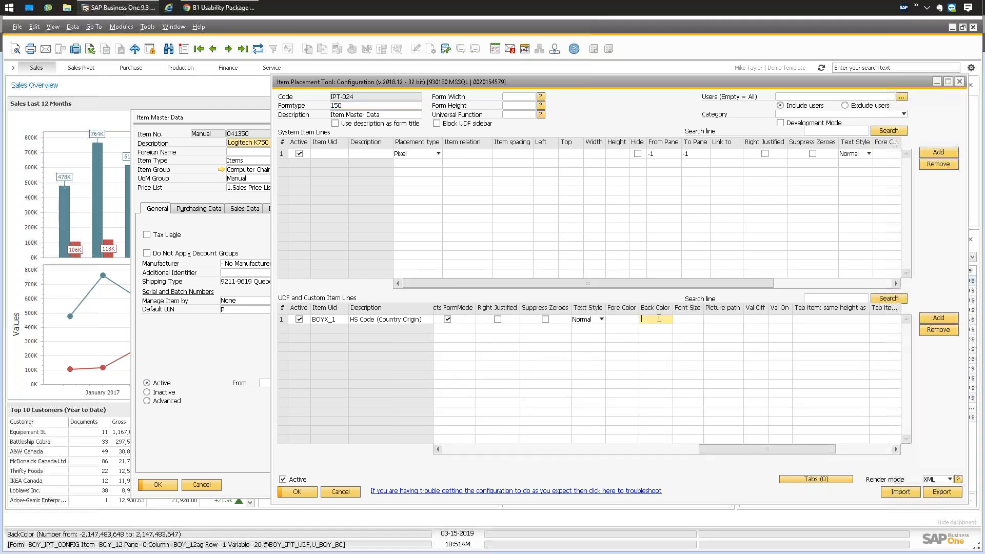
{"action": "left_click", "coordinate": [458, 181]}
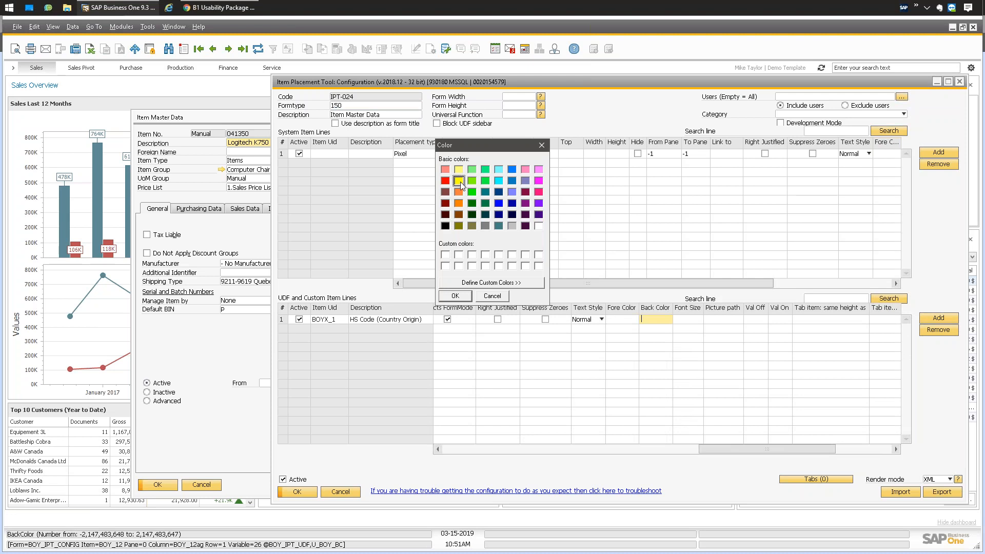
{"action": "left_click", "coordinate": [455, 296]}
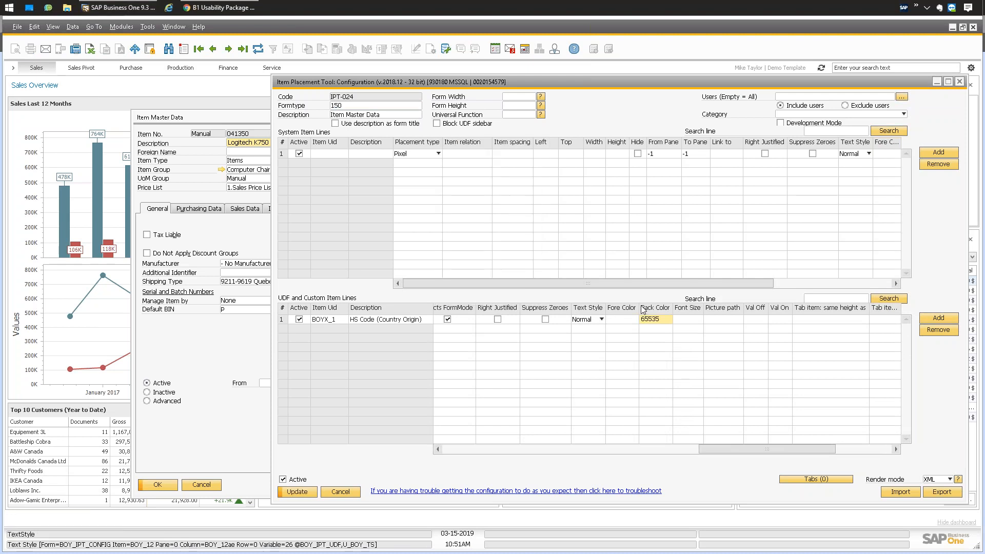
{"action": "left_click", "coordinate": [297, 492]}
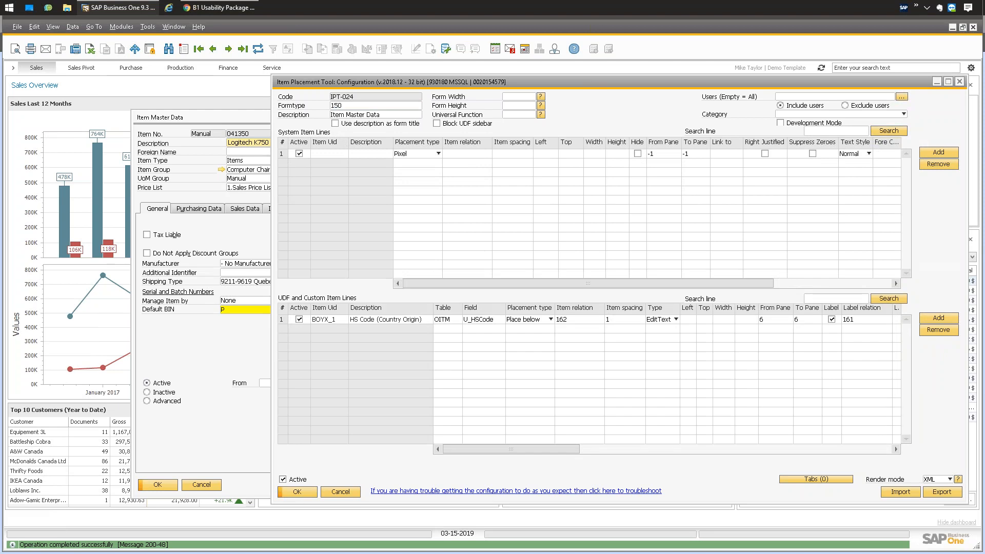
{"action": "left_click", "coordinate": [296, 491]}
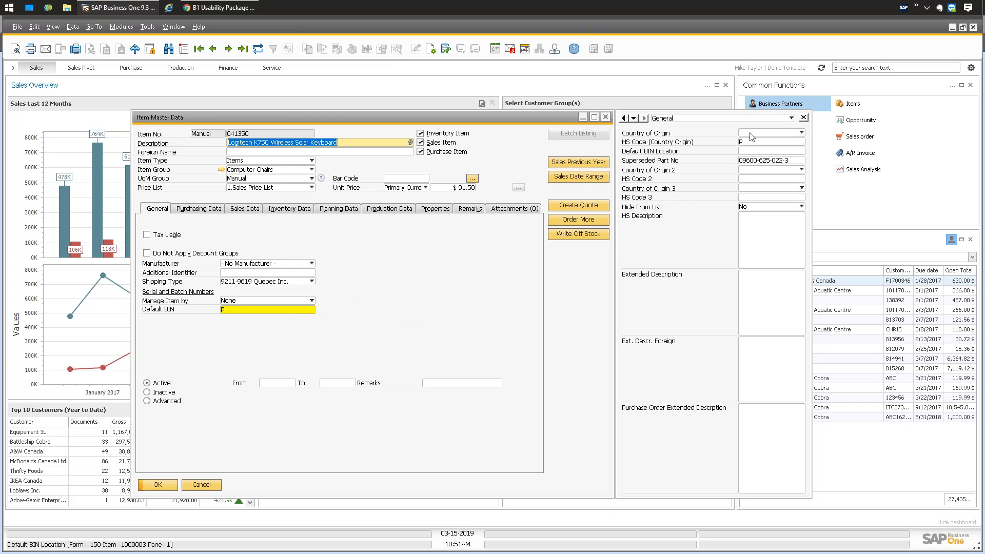
Add the Hide From List UDF onto the main form, placed below Default BIN.
{"action": "left_click", "coordinate": [743, 207]}
{"action": "left_click", "coordinate": [742, 208]}
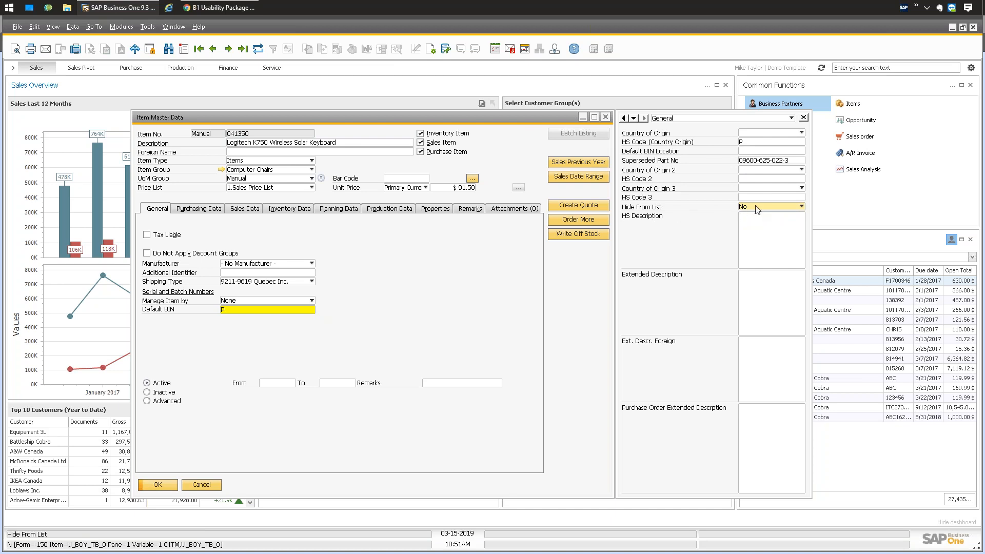
{"action": "right_click", "coordinate": [756, 209]}
{"action": "mouse_move", "coordinate": [800, 237]}
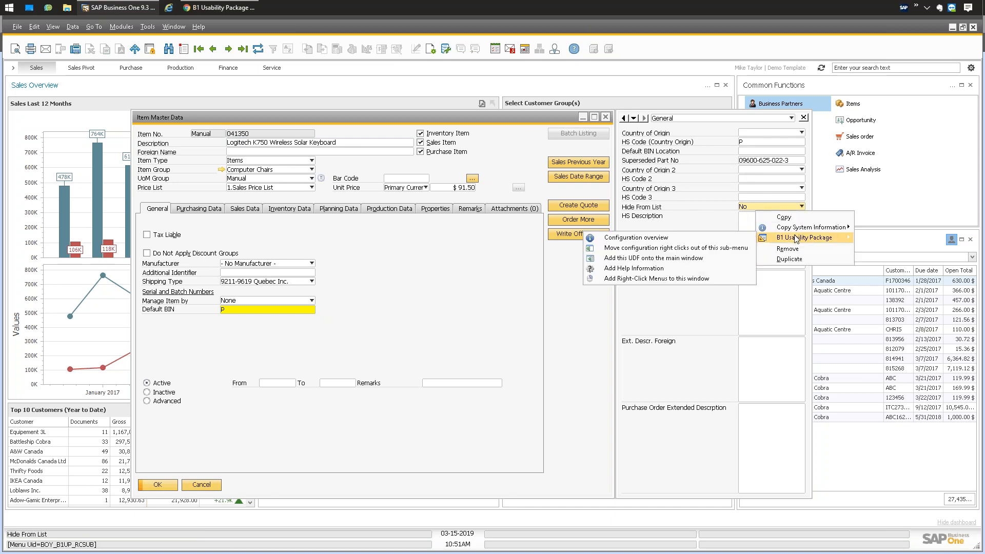
{"action": "left_click", "coordinate": [623, 258]}
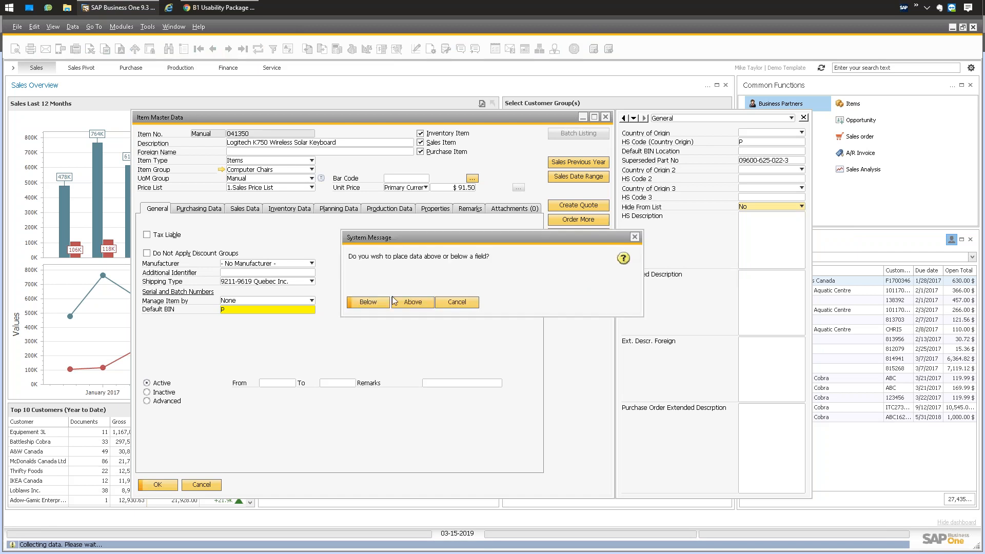
{"action": "left_click", "coordinate": [368, 304]}
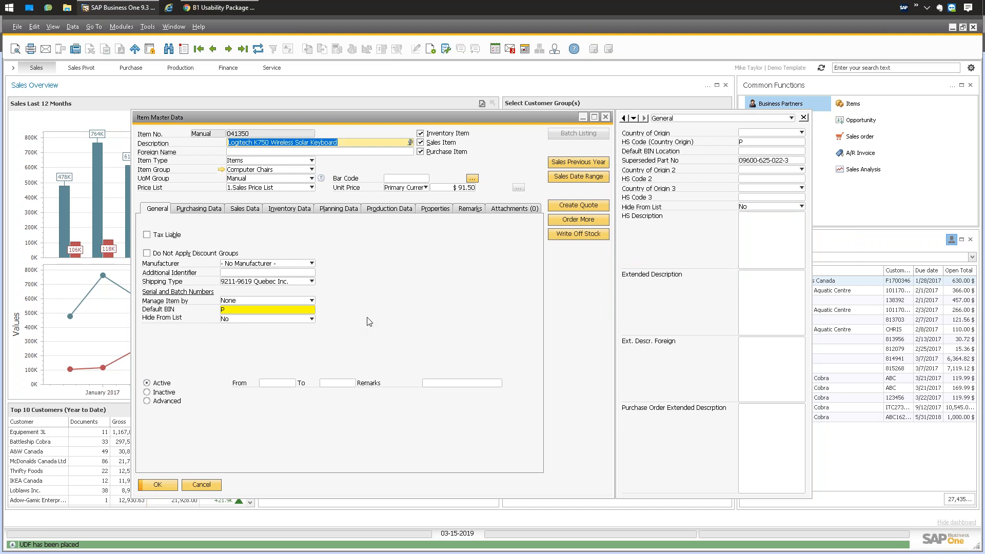
Open the Item Placement Tool Configuration for the item form.
{"action": "right_click", "coordinate": [382, 261]}
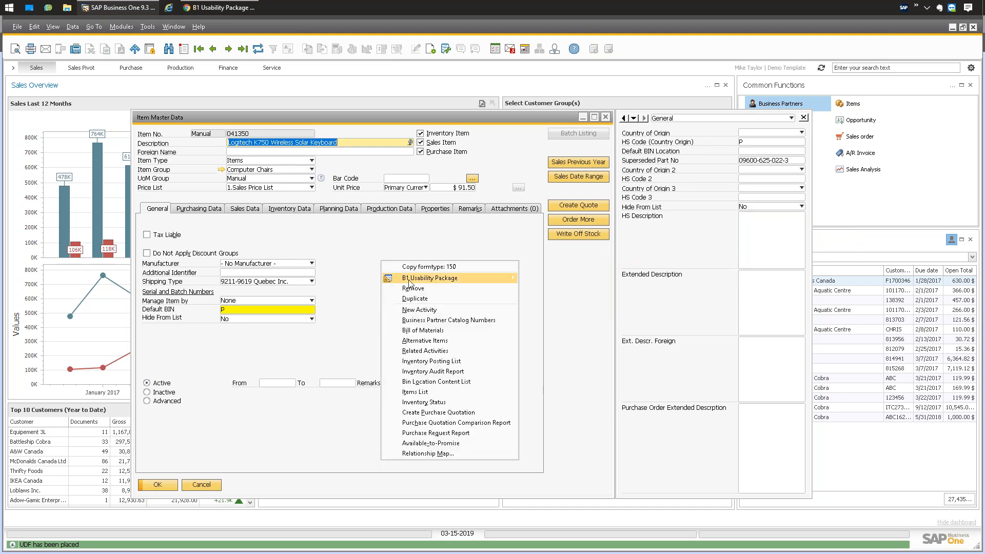
{"action": "mouse_move", "coordinate": [412, 280]}
{"action": "left_click", "coordinate": [374, 248]}
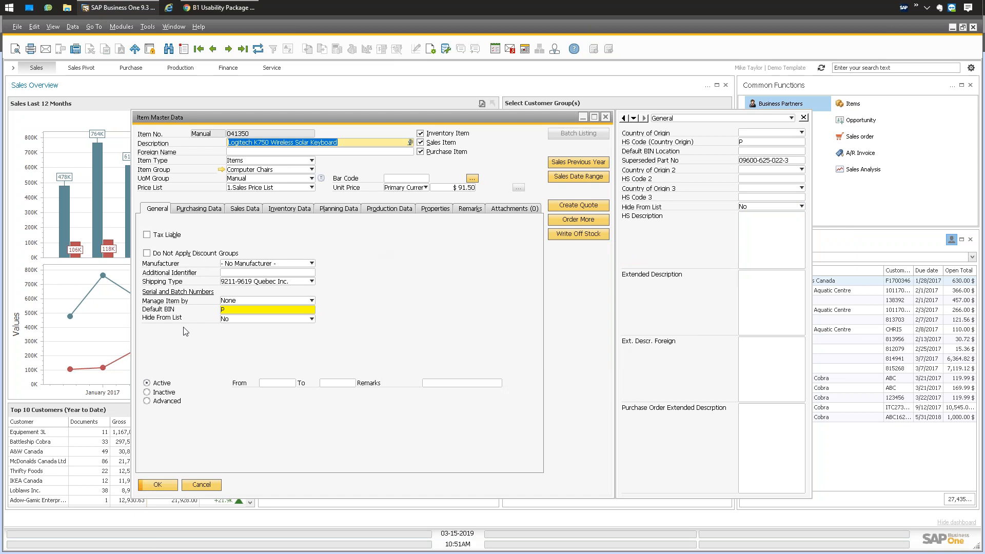
{"action": "right_click", "coordinate": [377, 245]}
{"action": "mouse_move", "coordinate": [404, 265]}
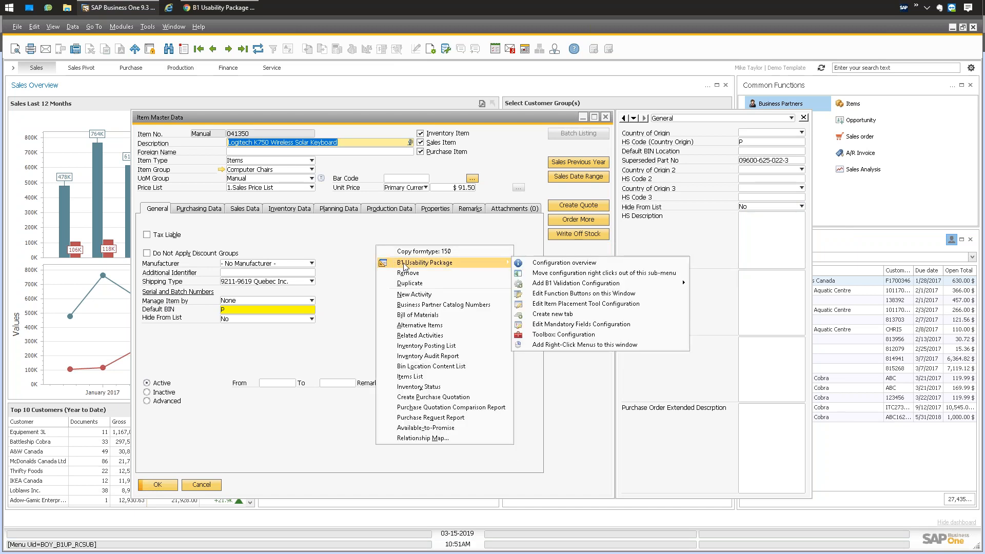
{"action": "left_click", "coordinate": [545, 304]}
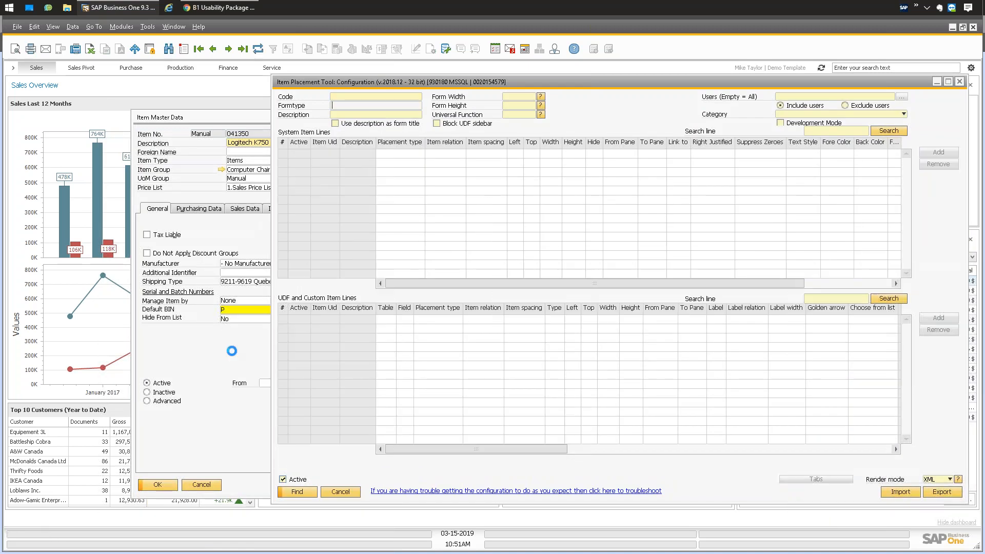
{"action": "left_click", "coordinate": [237, 342]}
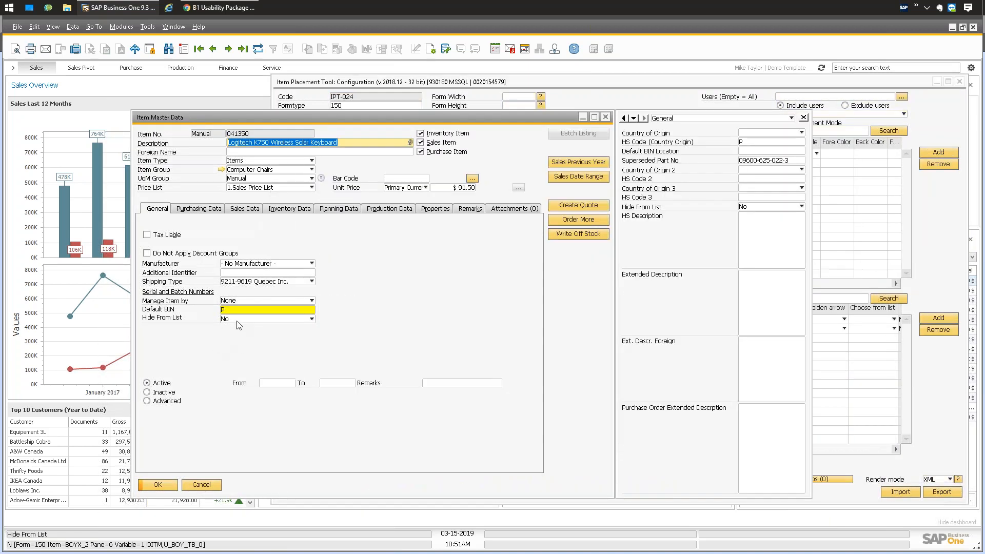
Leave Hide From List at No and fit the placement configuration's grid columns.
{"action": "left_click", "coordinate": [237, 319]}
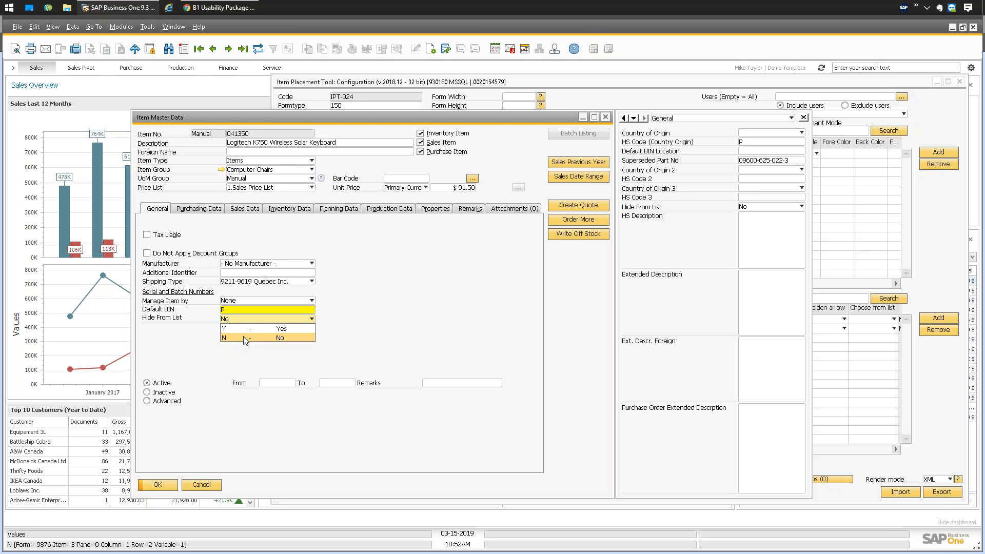
{"action": "left_click", "coordinate": [243, 337]}
{"action": "left_click", "coordinate": [951, 250]}
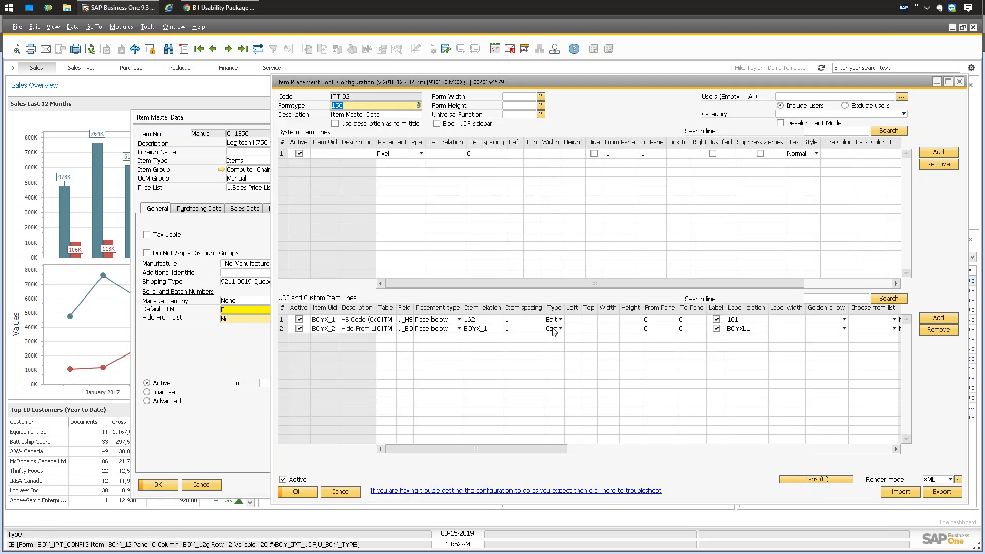
{"action": "left_click", "coordinate": [53, 26]}
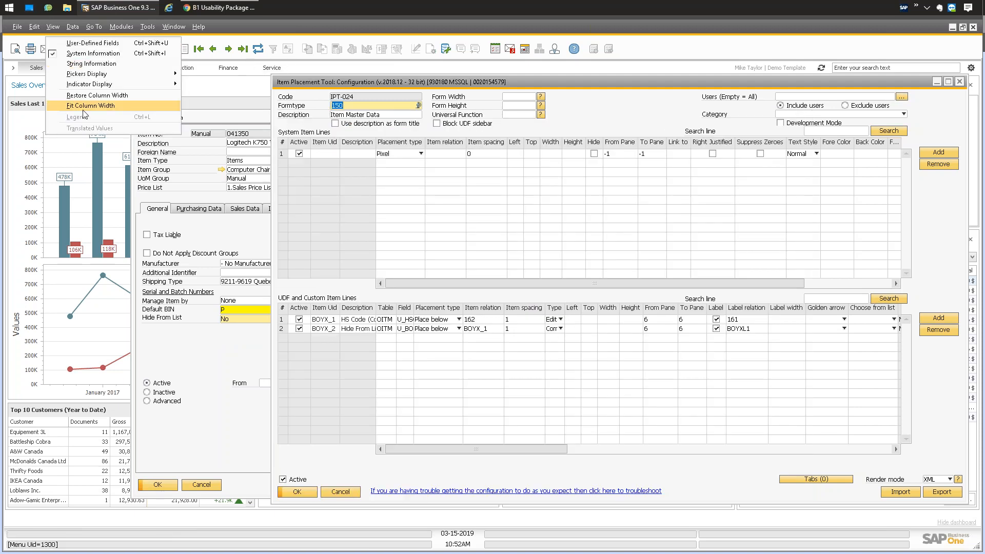
{"action": "left_click", "coordinate": [77, 105]}
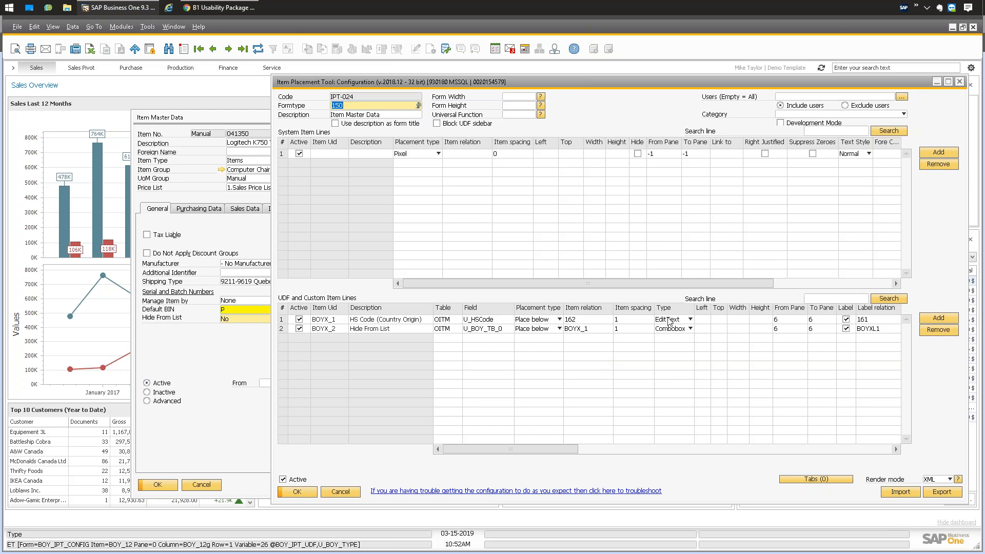
Set the Hide From List line's Type to Checkbox, save it, and close Item Master Data.
{"action": "left_click", "coordinate": [691, 330]}
{"action": "left_click", "coordinate": [673, 376]}
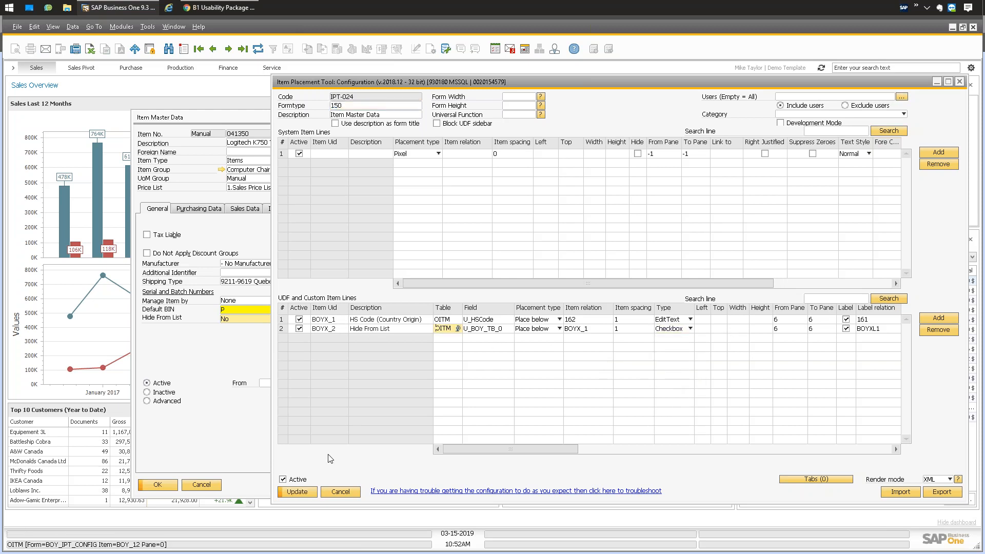
{"action": "left_click", "coordinate": [303, 492]}
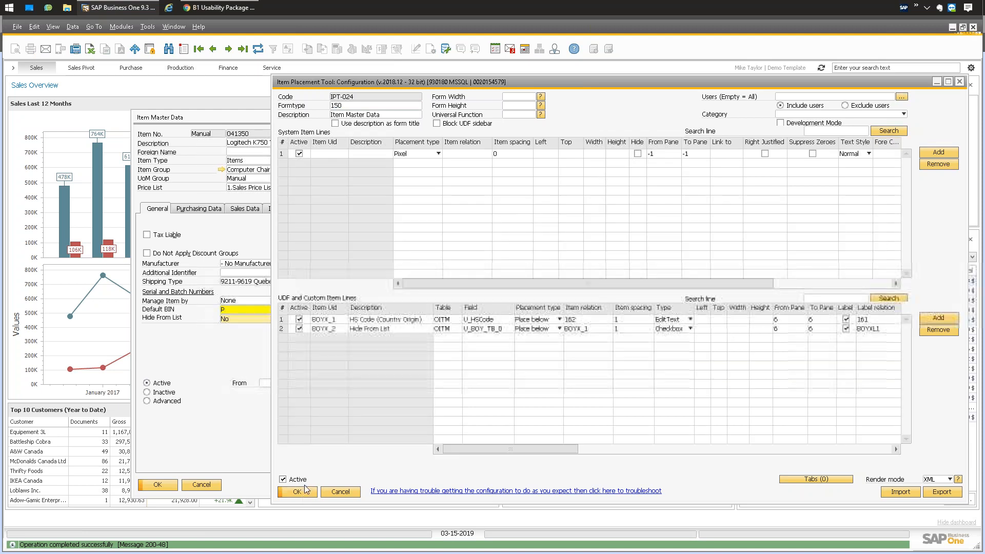
{"action": "left_click", "coordinate": [301, 494]}
{"action": "key", "text": "Escape"}
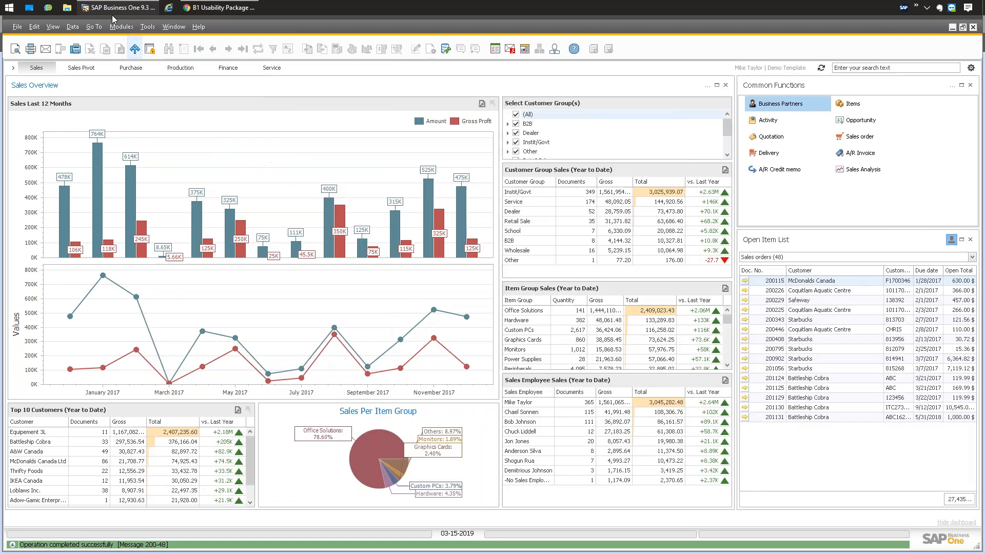
Reopen Item Master Data at the first record, item 041350.
{"action": "left_click", "coordinate": [122, 26]}
{"action": "left_click", "coordinate": [257, 114]}
{"action": "left_click", "coordinate": [199, 49]}
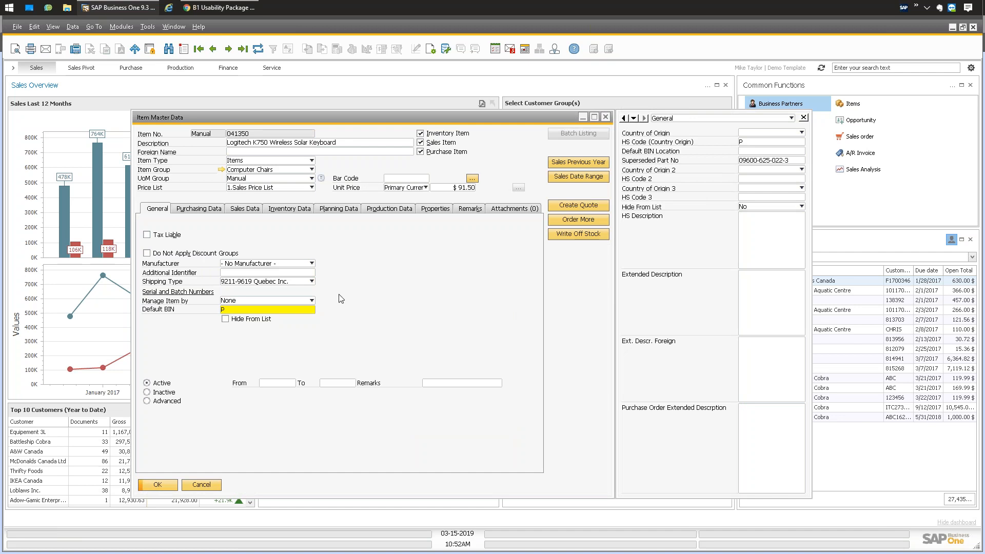
Clear the item's Default BIN value, save the record, and go to the usability package help.
{"action": "left_click", "coordinate": [311, 309]}
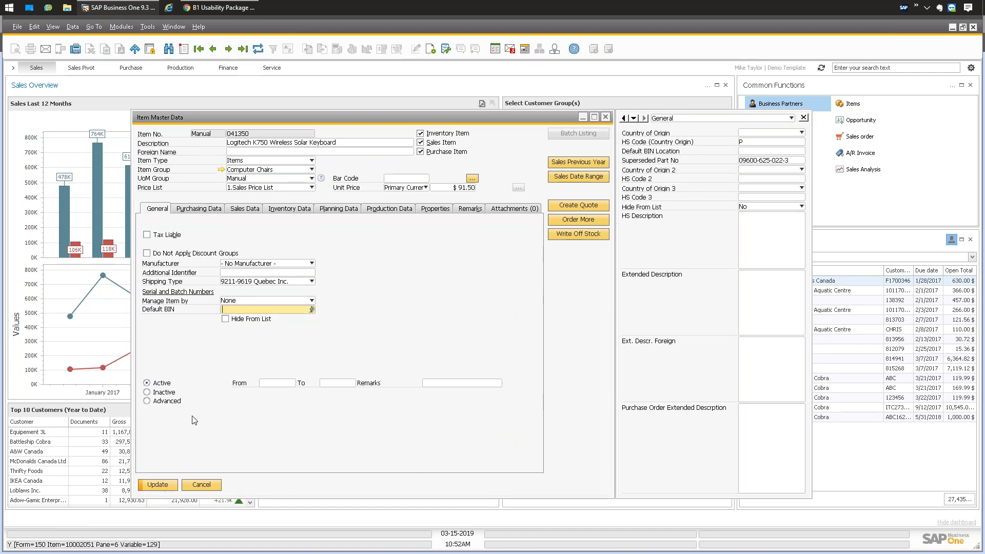
{"action": "key", "text": "BackSpace"}
{"action": "key", "text": "Return"}
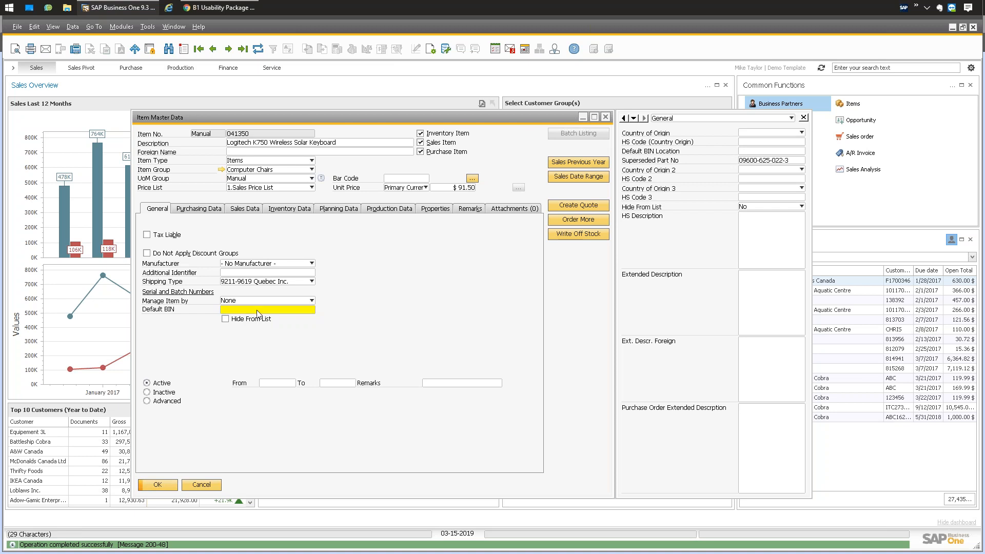
{"action": "left_click", "coordinate": [224, 8]}
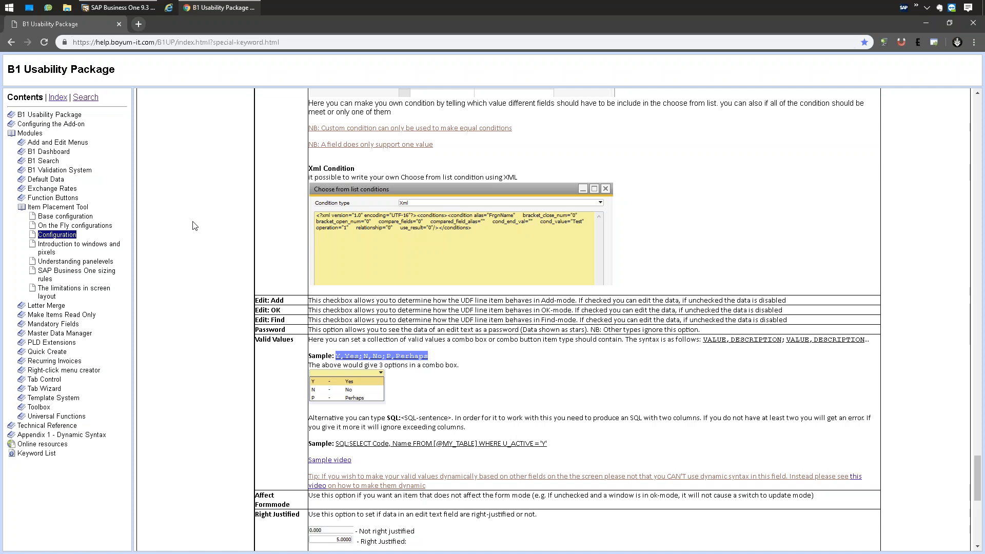
Select the valid-values sample 'Y,Yes;N,No;P,Perhaps' on the help page and return to SAP Business One.
{"action": "scroll", "coordinate": [454, 357], "scroll_direction": "down", "scroll_amount": 1}
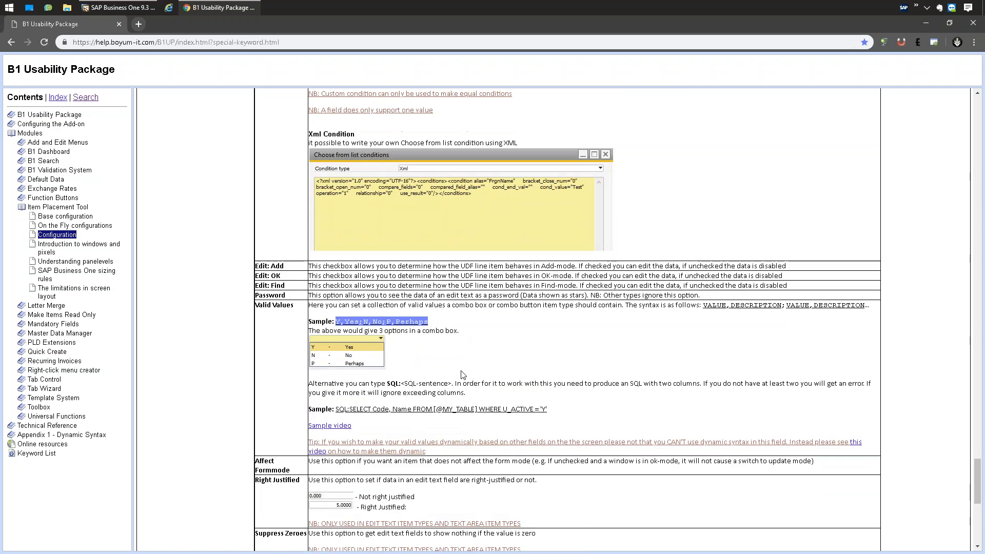
{"action": "left_click", "coordinate": [294, 292]}
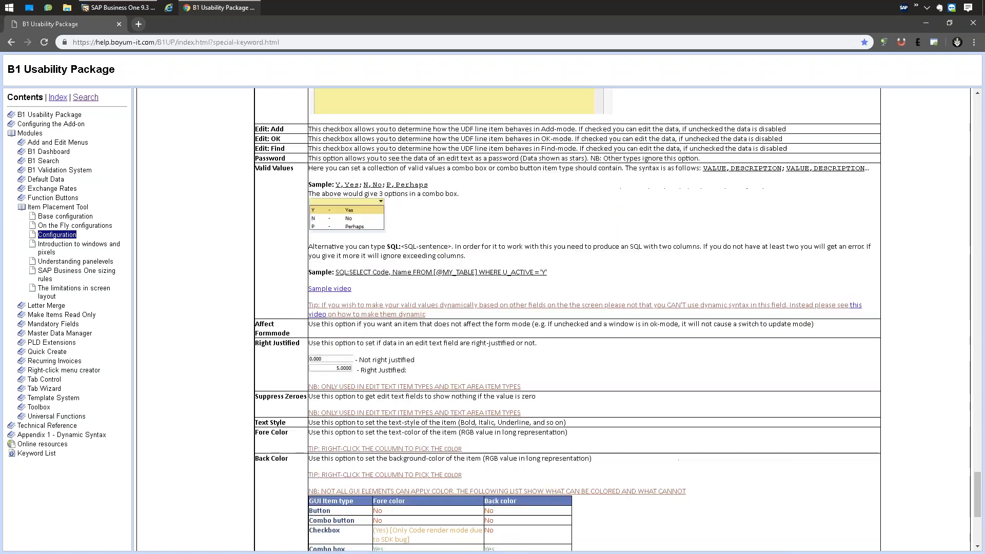
{"action": "scroll", "coordinate": [318, 283], "scroll_direction": "down", "scroll_amount": 1}
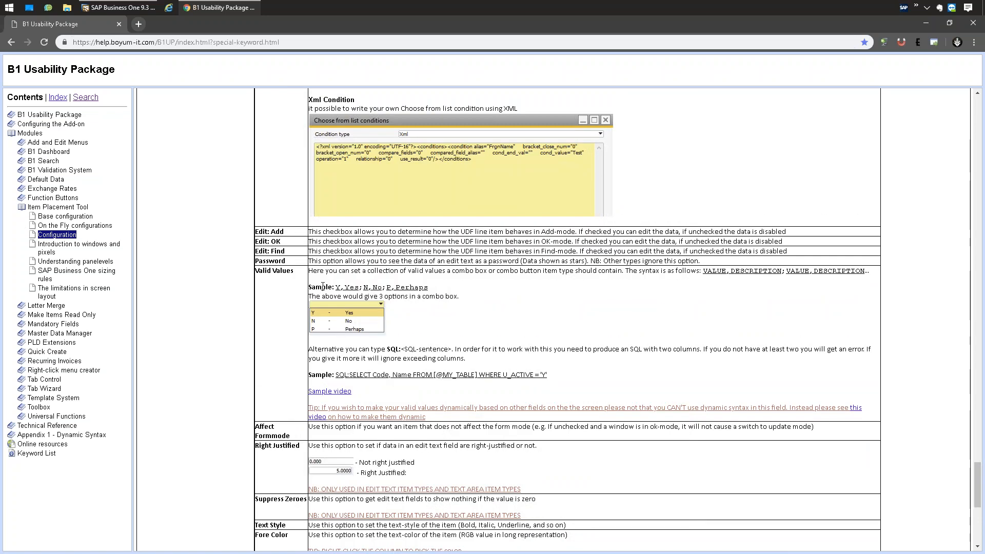
{"action": "left_click_drag", "start_coordinate": [430, 287], "coordinate": [340, 289]}
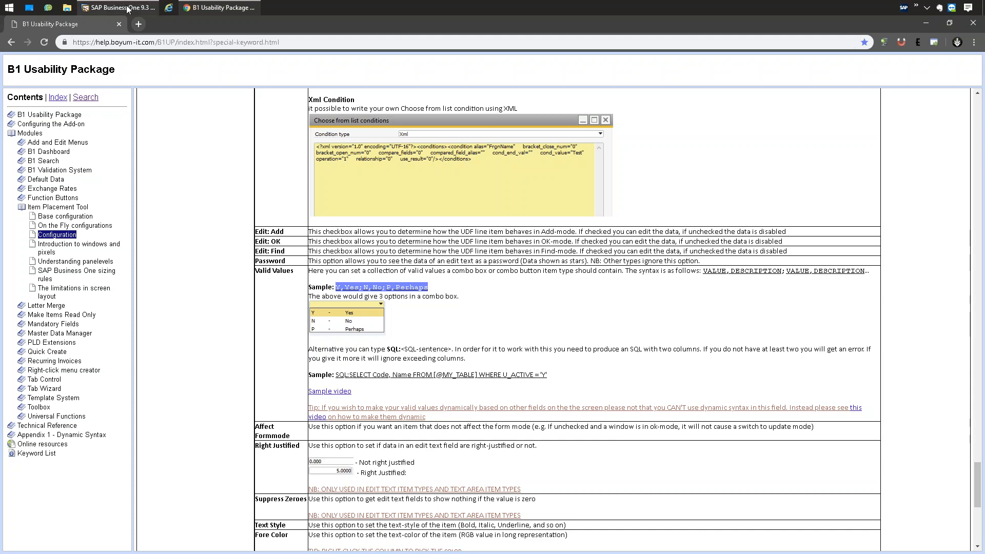
{"action": "left_click", "coordinate": [118, 8]}
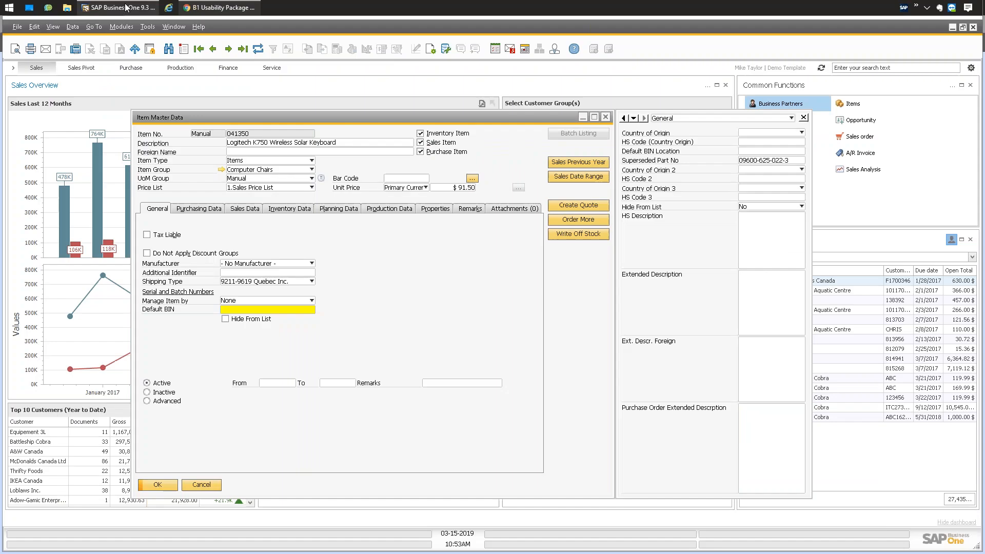
Open the Item Placement Tool Configuration for the item form and fit its grid columns.
{"action": "left_click", "coordinate": [223, 310]}
{"action": "right_click", "coordinate": [353, 293]}
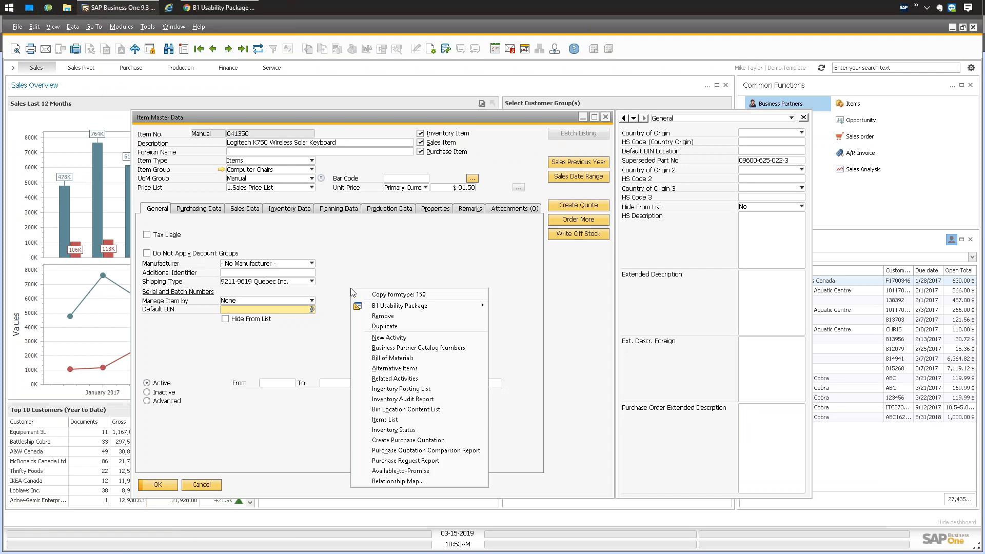
{"action": "mouse_move", "coordinate": [436, 305]}
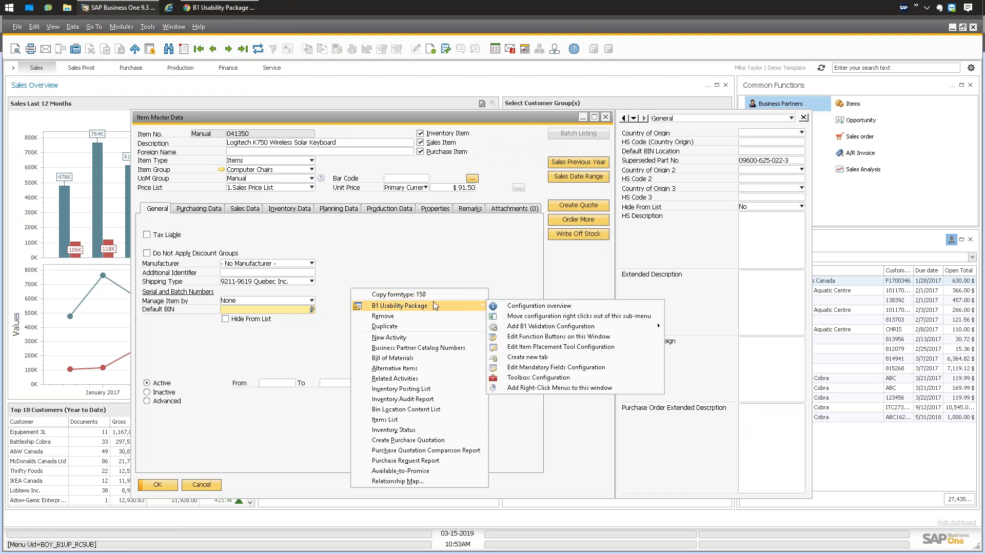
{"action": "left_click", "coordinate": [524, 348]}
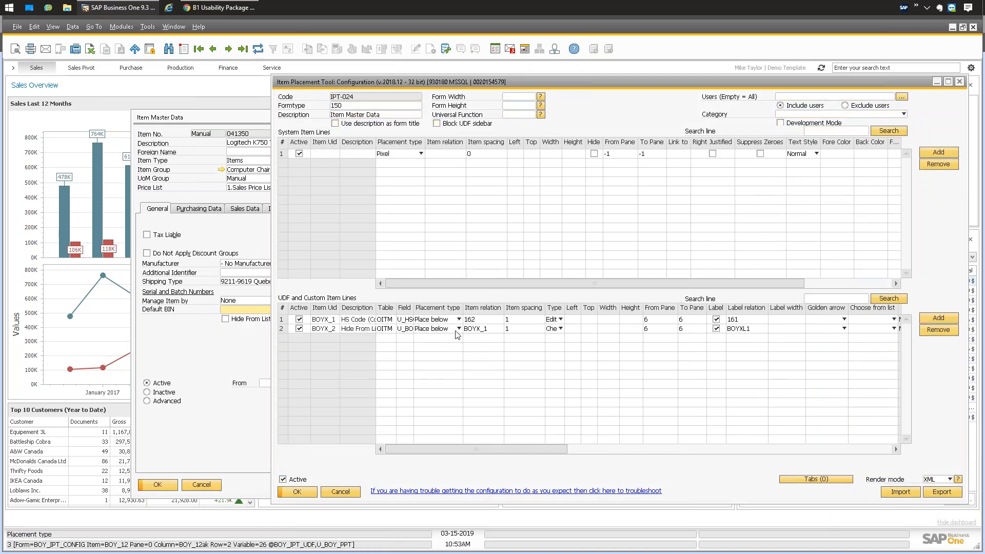
{"action": "left_click", "coordinate": [56, 27]}
{"action": "left_click", "coordinate": [76, 107]}
Make HS Code a Combobox with pasted valid values Y,Yes;N,No;P,Perhaps, then save and close.
{"action": "left_click", "coordinate": [673, 319]}
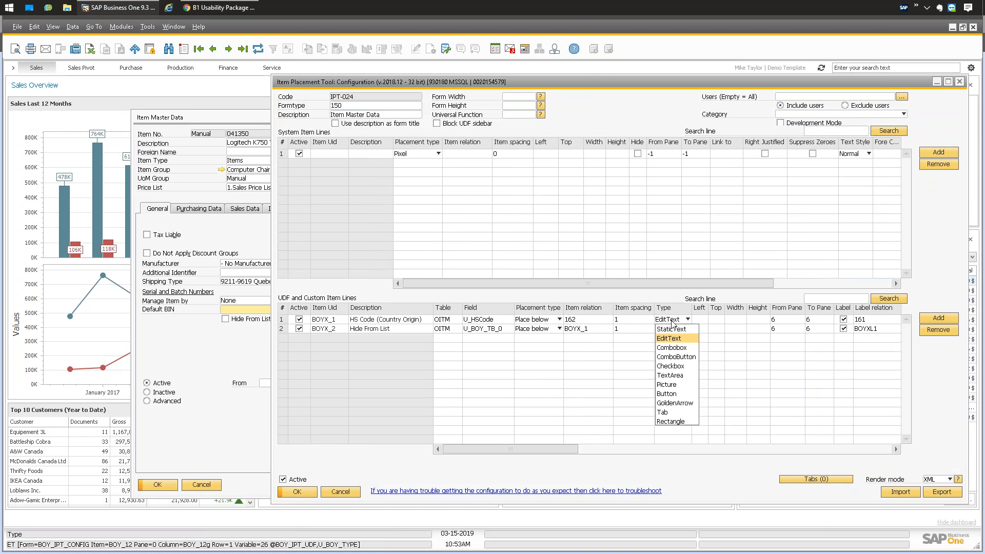
{"action": "left_click", "coordinate": [672, 348]}
{"action": "left_click_drag", "start_coordinate": [535, 451], "coordinate": [732, 449]}
{"action": "left_click", "coordinate": [644, 320]}
{"action": "key", "text": "ctrl+v"}
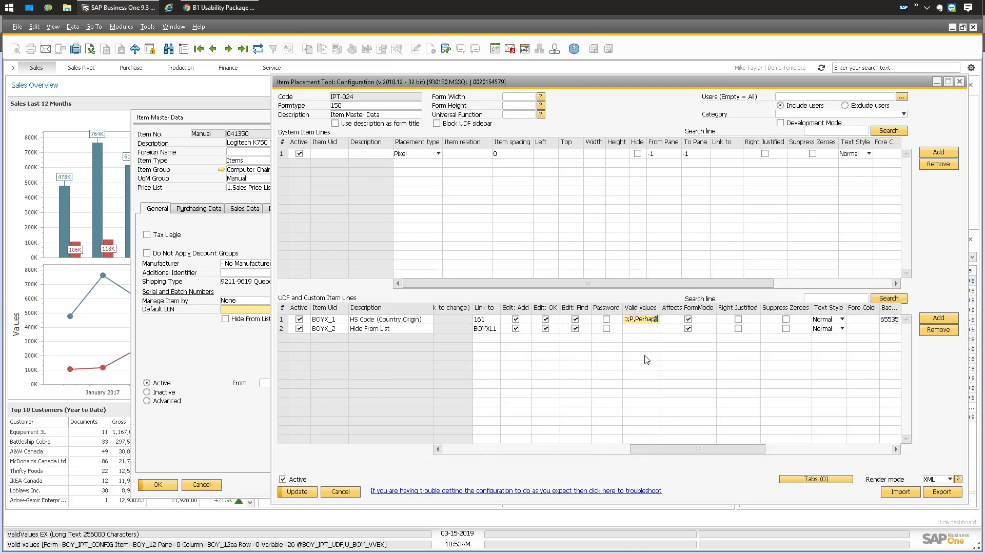
{"action": "left_click", "coordinate": [297, 492]}
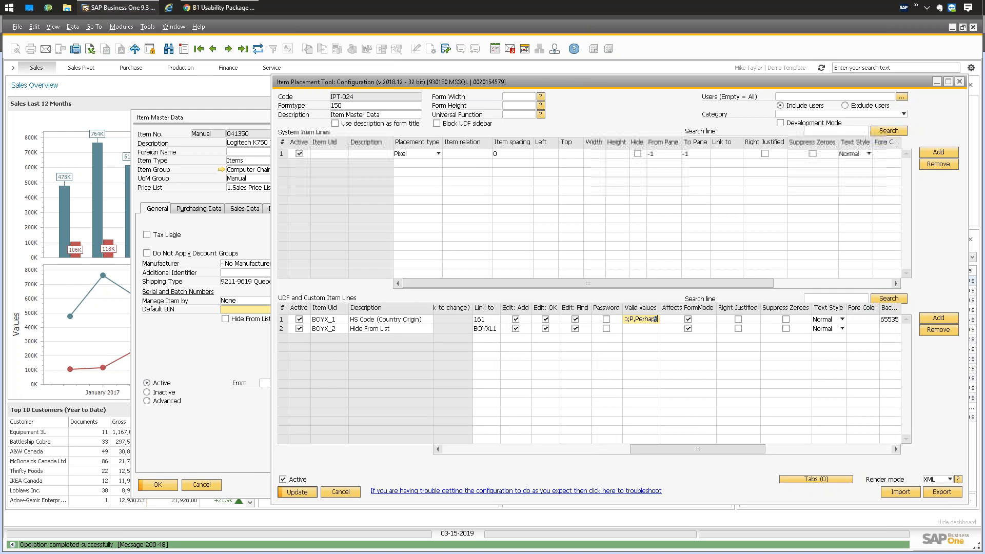
{"action": "key", "text": "Escape"}
{"action": "key", "text": "Escape"}
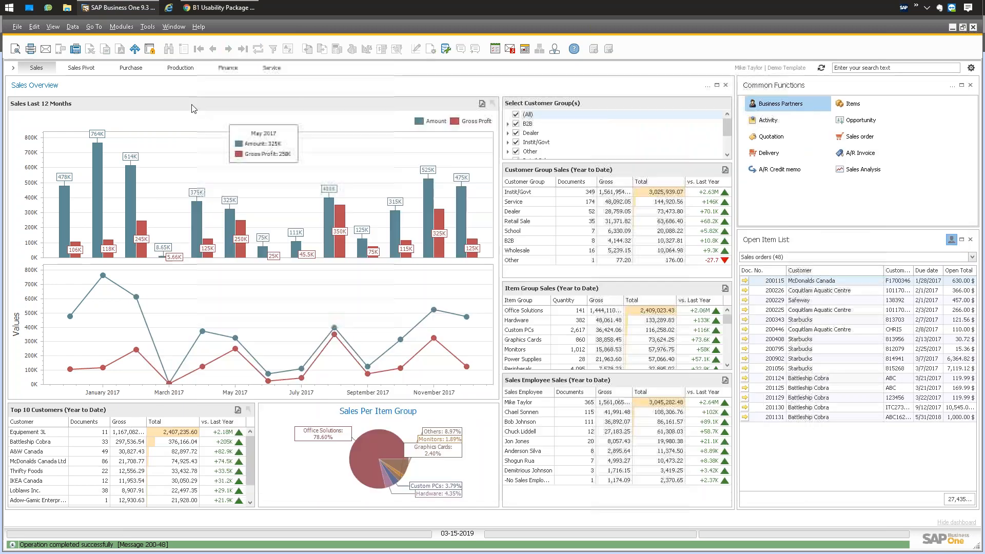
Open the keyboard's Item Master Data and set Default BIN to Yes from the Yes/No/Perhaps list.
{"action": "left_click", "coordinate": [121, 26]}
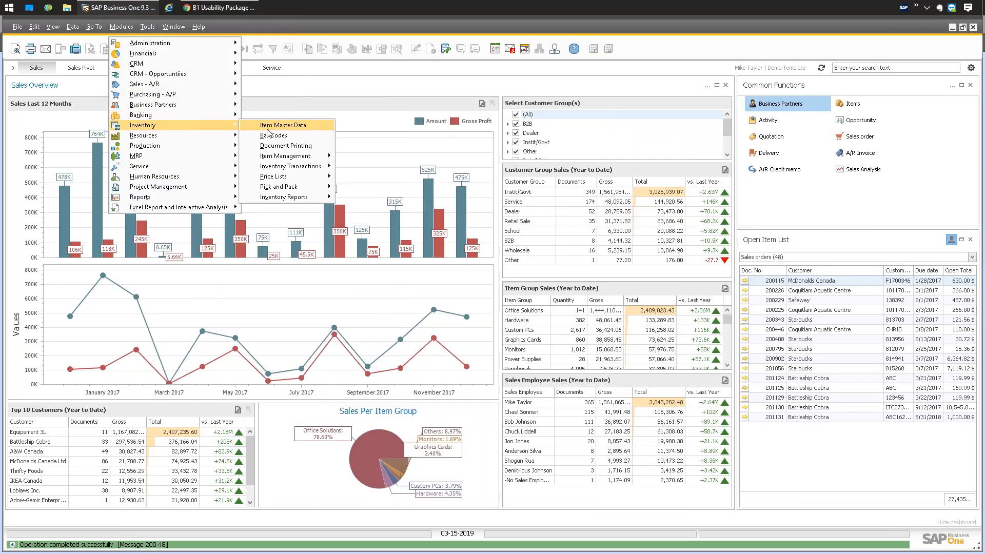
{"action": "left_click", "coordinate": [275, 126]}
{"action": "left_click", "coordinate": [199, 49]}
{"action": "left_click", "coordinate": [312, 310]}
{"action": "left_click", "coordinate": [267, 329]}
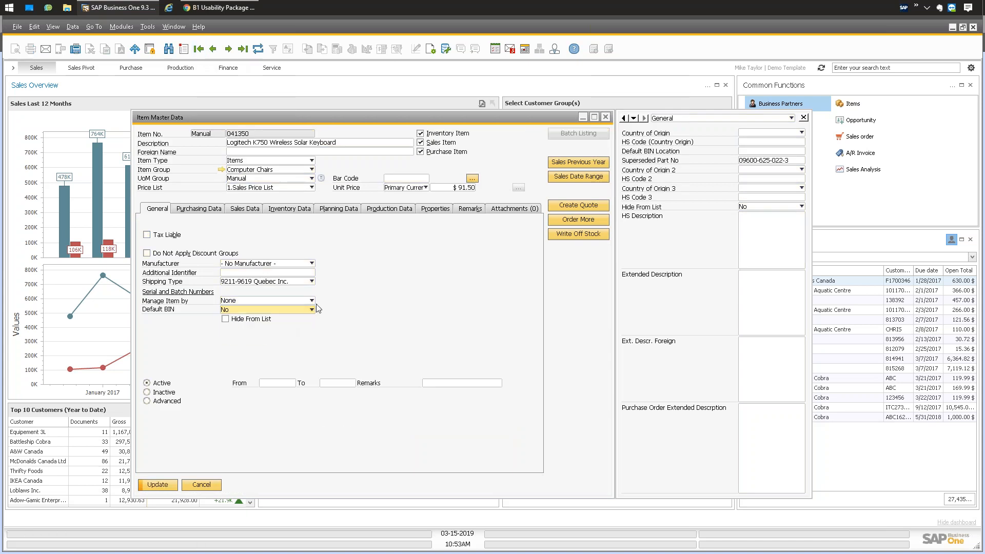
{"action": "left_click", "coordinate": [282, 309]}
{"action": "left_click", "coordinate": [265, 319]}
{"action": "left_click", "coordinate": [284, 310]}
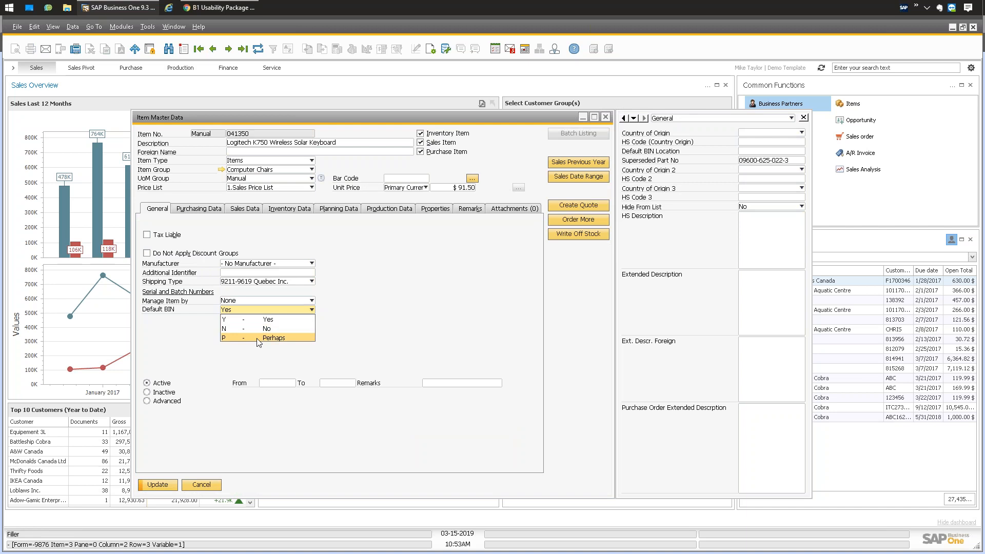
{"action": "left_click", "coordinate": [365, 309]}
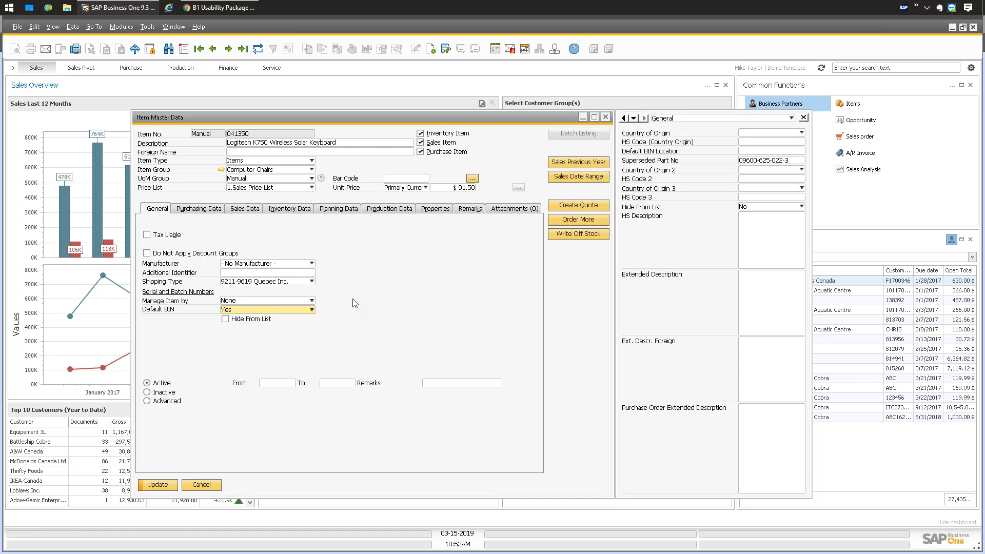
Recheck the Default BIN choices, keeping Yes, then switch to the Usability Package help.
{"action": "right_click", "coordinate": [363, 261]}
{"action": "mouse_move", "coordinate": [408, 275]}
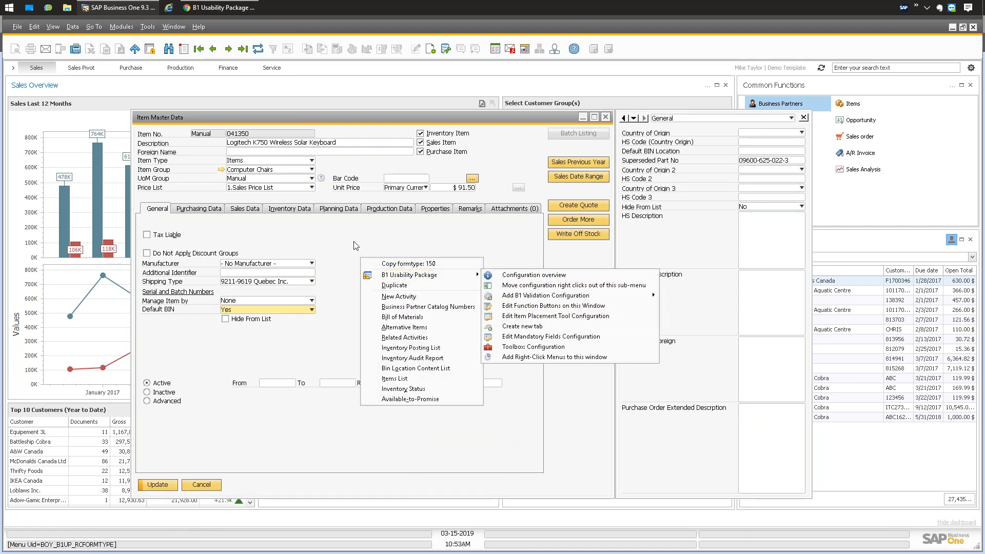
{"action": "left_click", "coordinate": [356, 245]}
{"action": "left_click", "coordinate": [263, 308]}
{"action": "left_click", "coordinate": [373, 285]}
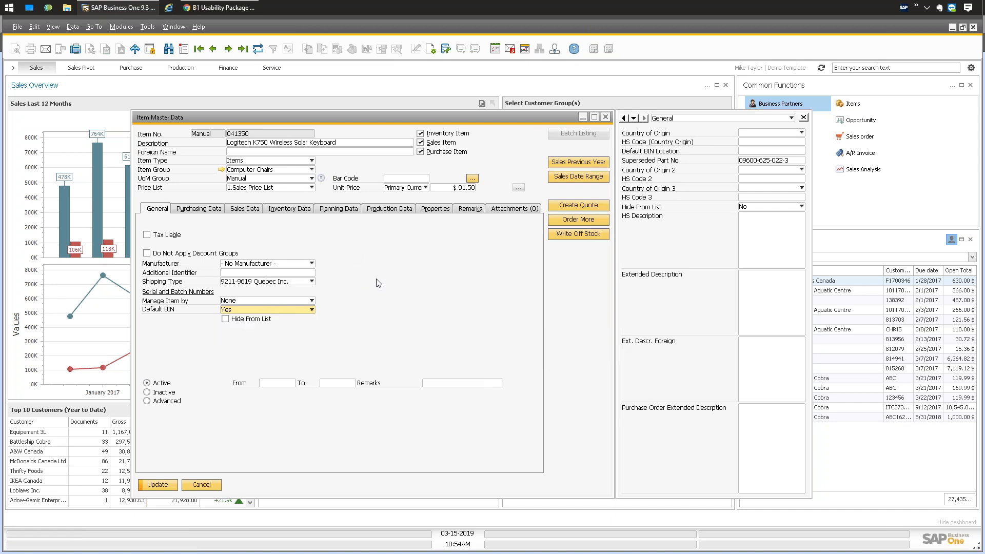
{"action": "left_click", "coordinate": [227, 9]}
Review the Valid Values SQL sample in the help, then return to item 041350's Item Master Data.
{"action": "left_click_drag", "start_coordinate": [548, 375], "coordinate": [337, 373]}
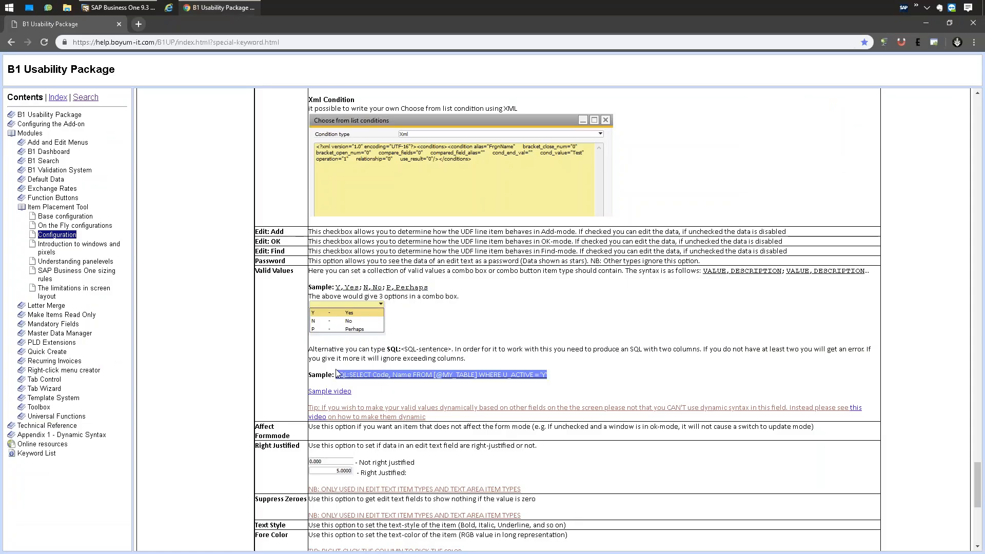
{"action": "left_click", "coordinate": [556, 378]}
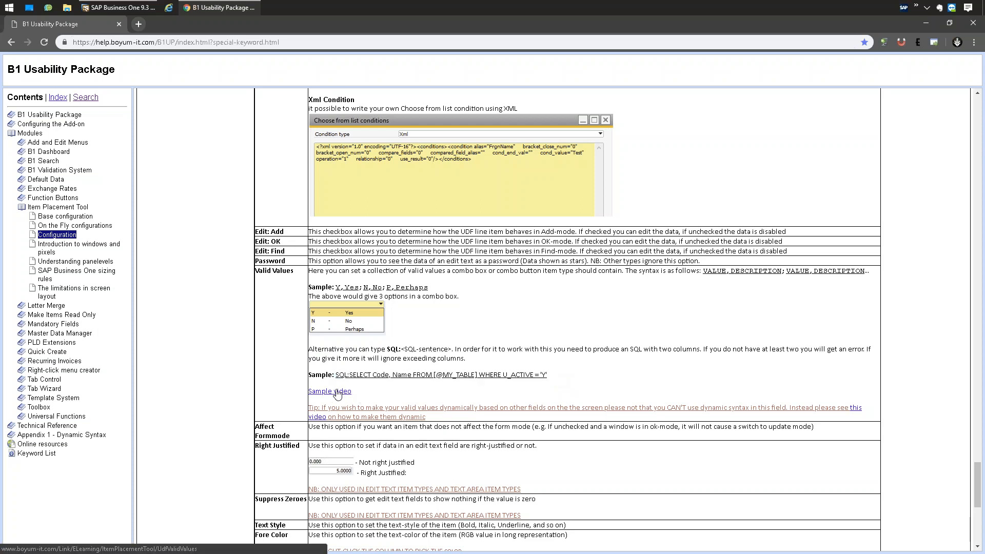
{"action": "left_click", "coordinate": [134, 8]}
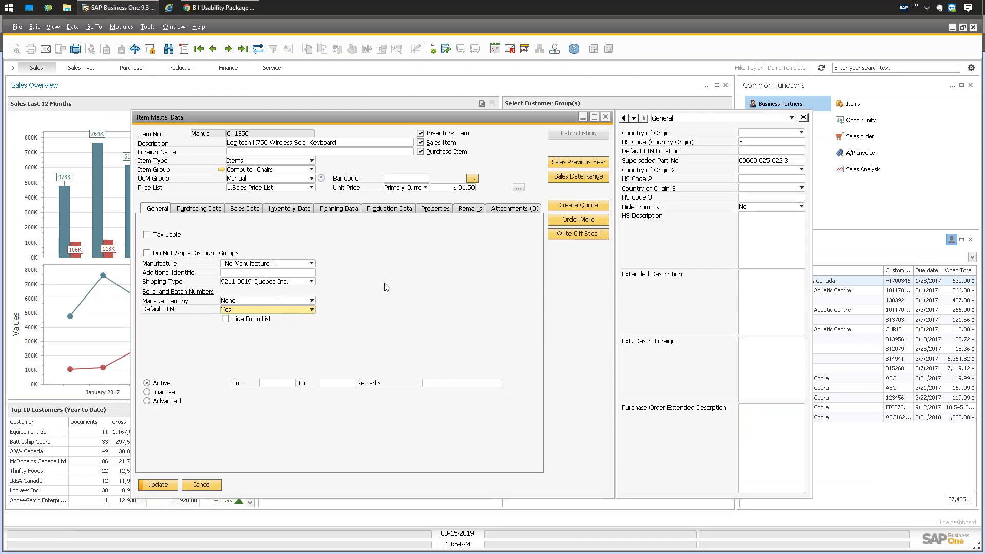
Save item 041350's Default BIN change, hide the UDF sidebar and close the item form.
{"action": "left_click", "coordinate": [158, 485]}
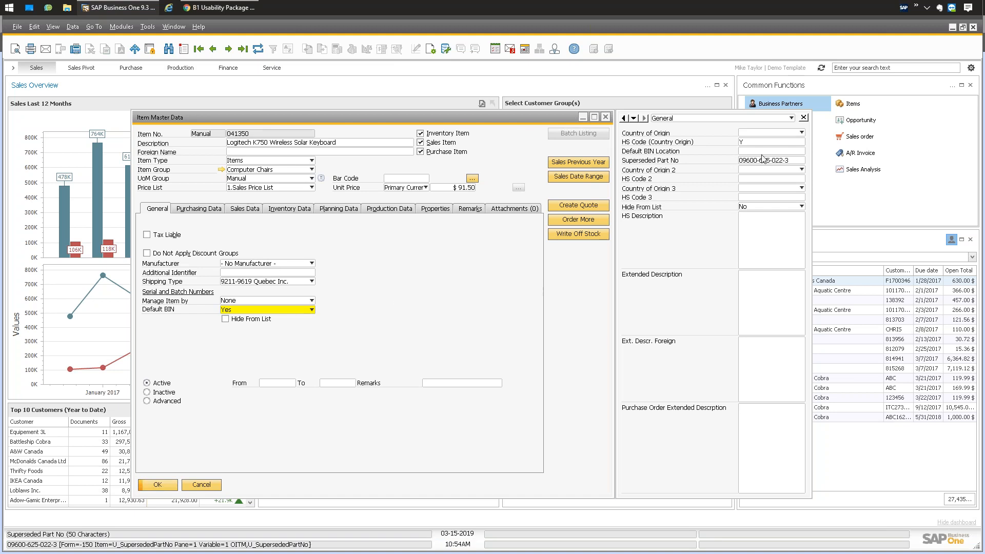
{"action": "key", "text": "ctrl+shift+u"}
{"action": "left_click", "coordinate": [159, 485]}
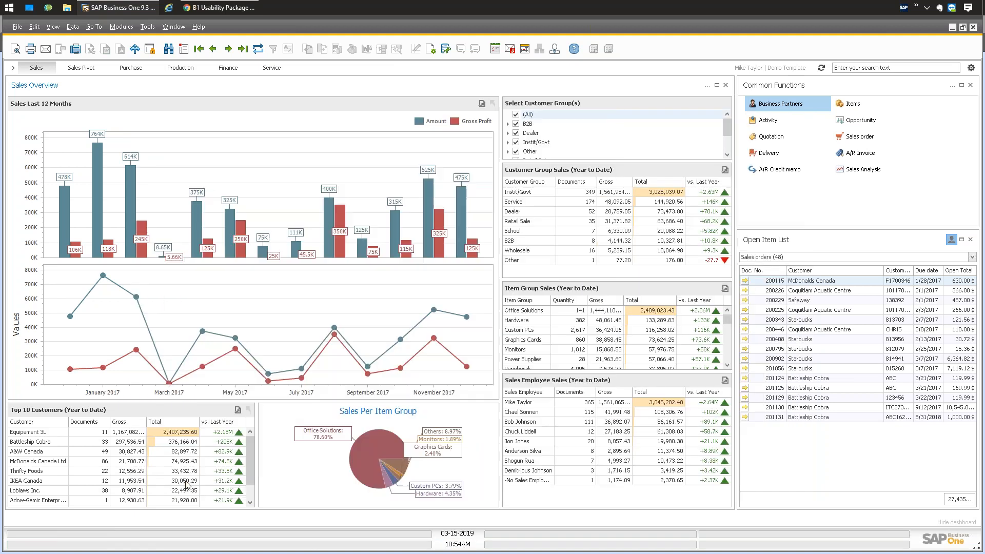
Load the last sales order, 201131, with the General user-defined fields sidebar shown.
{"action": "left_click", "coordinate": [121, 27]}
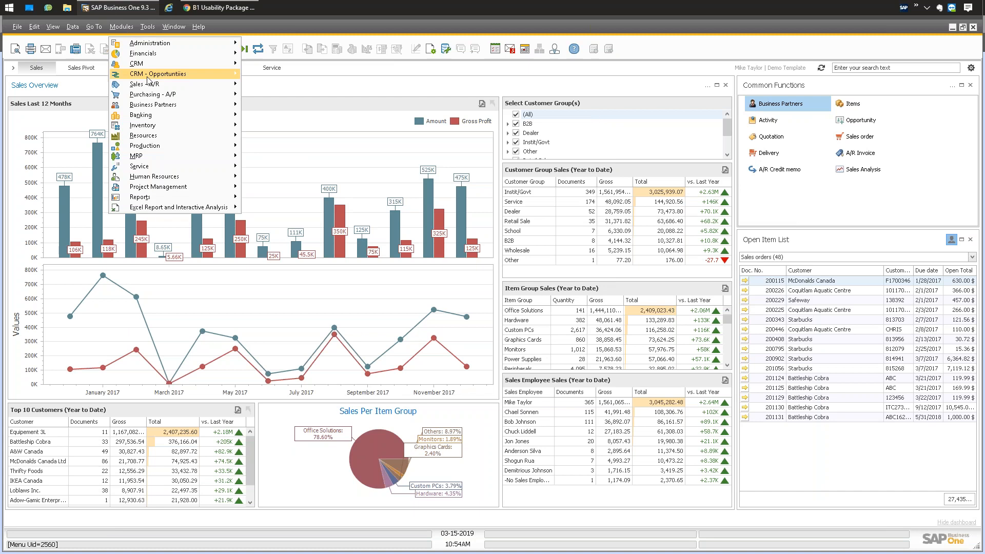
{"action": "left_click", "coordinate": [269, 105]}
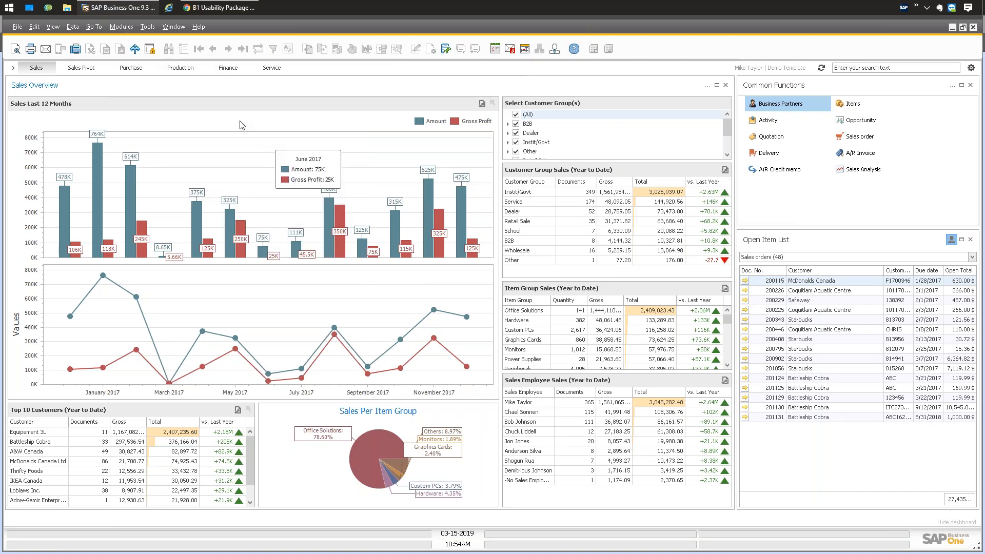
{"action": "left_click", "coordinate": [242, 49]}
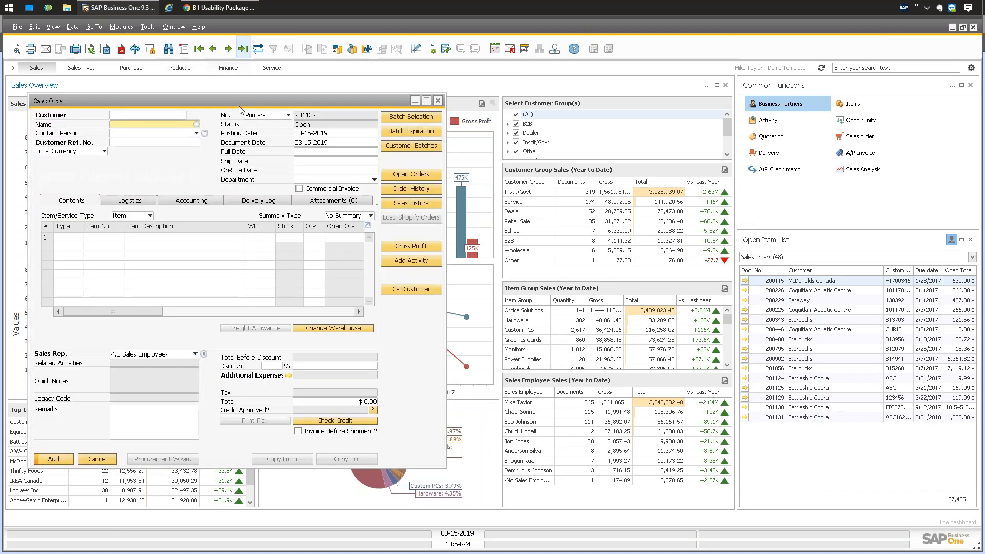
{"action": "left_click_drag", "start_coordinate": [237, 100], "coordinate": [414, 112]}
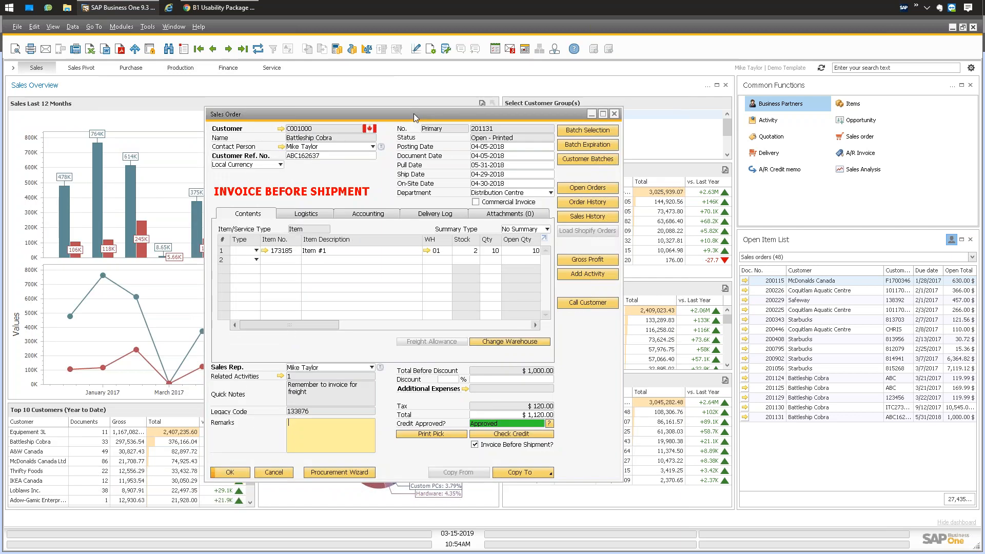
{"action": "key", "text": "ctrl+shift+u"}
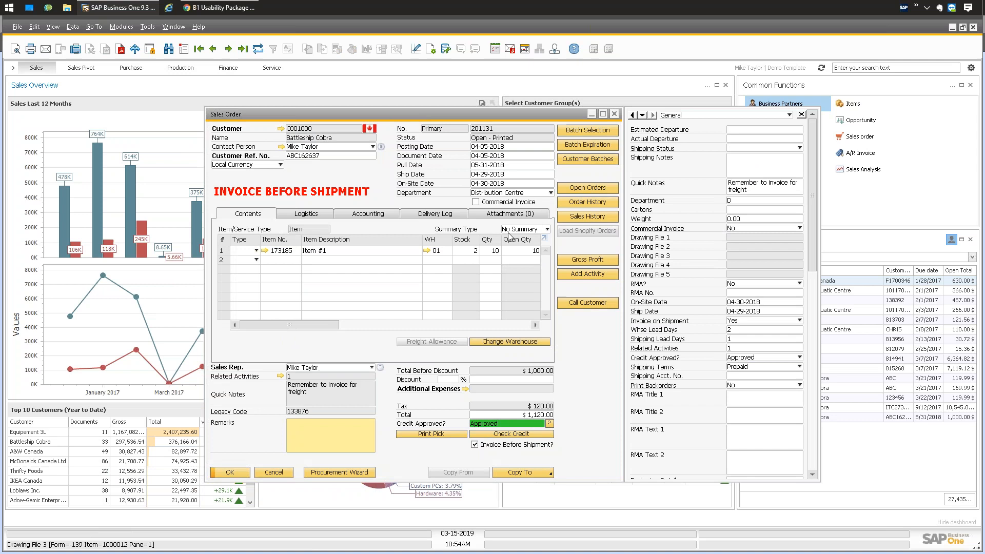
{"action": "left_click", "coordinate": [708, 116]}
{"action": "left_click", "coordinate": [707, 123]}
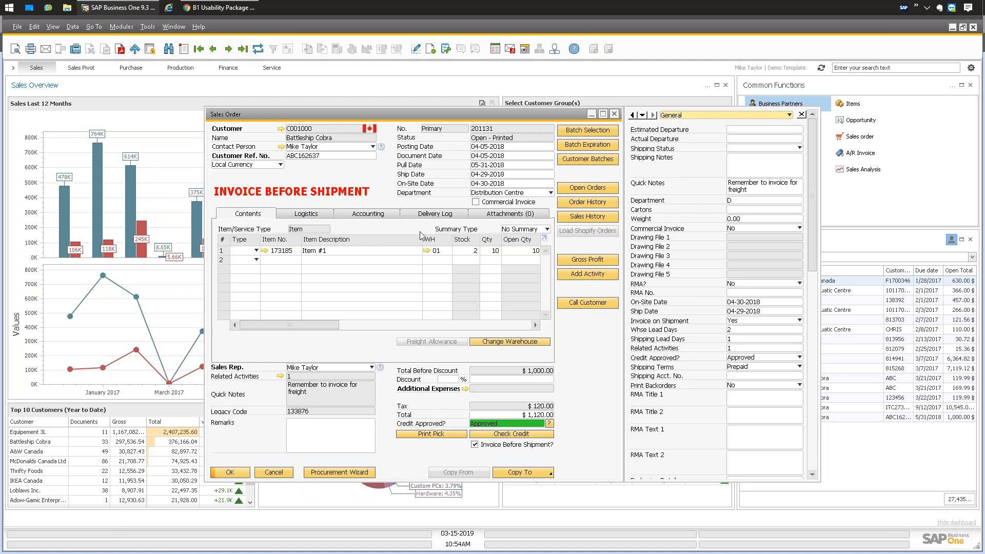
{"action": "right_click", "coordinate": [386, 215]}
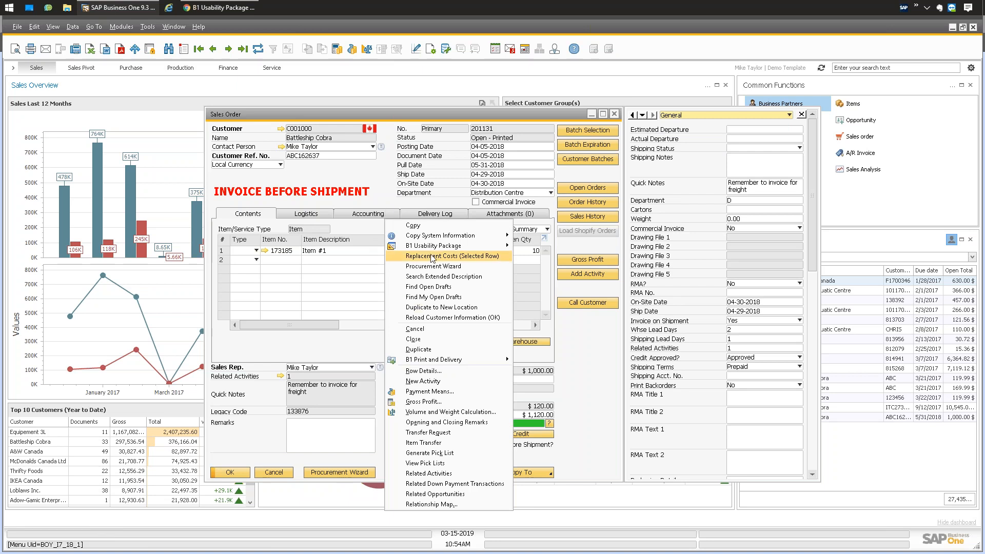
Choose B1 Usability Package > Create new tab from the Sales Order's context menu.
{"action": "mouse_move", "coordinate": [452, 246]}
{"action": "left_click", "coordinate": [535, 319]}
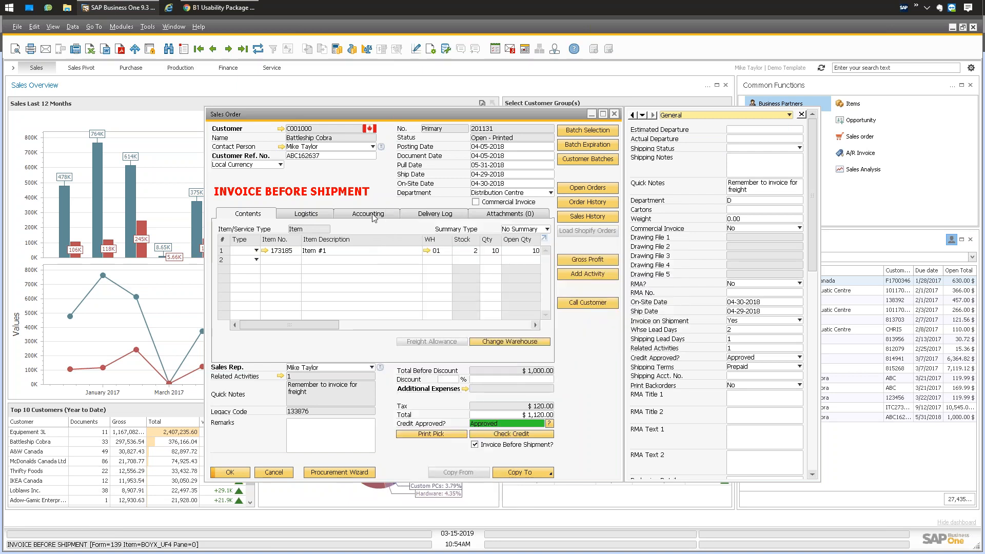
{"action": "right_click", "coordinate": [346, 339]}
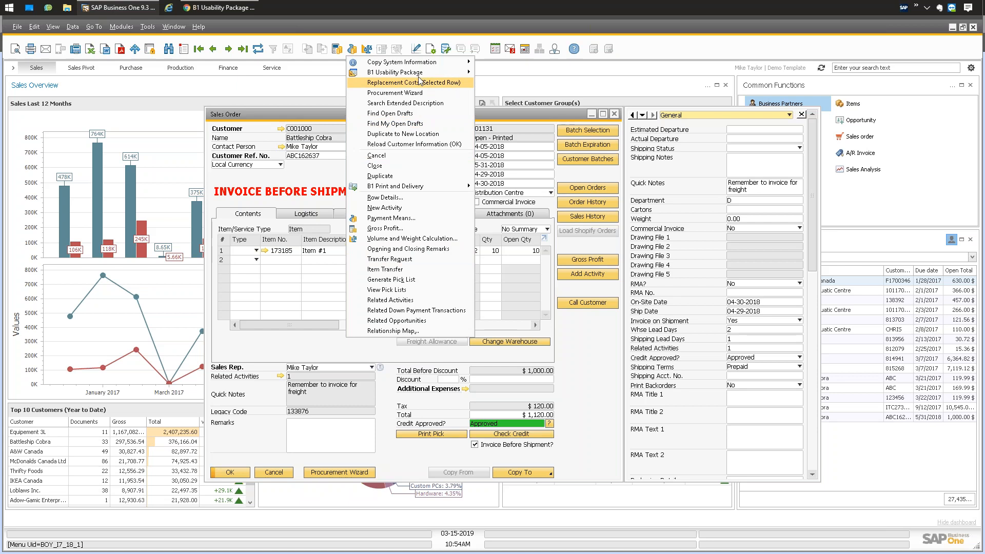
{"action": "mouse_move", "coordinate": [395, 72]}
{"action": "left_click", "coordinate": [498, 137]}
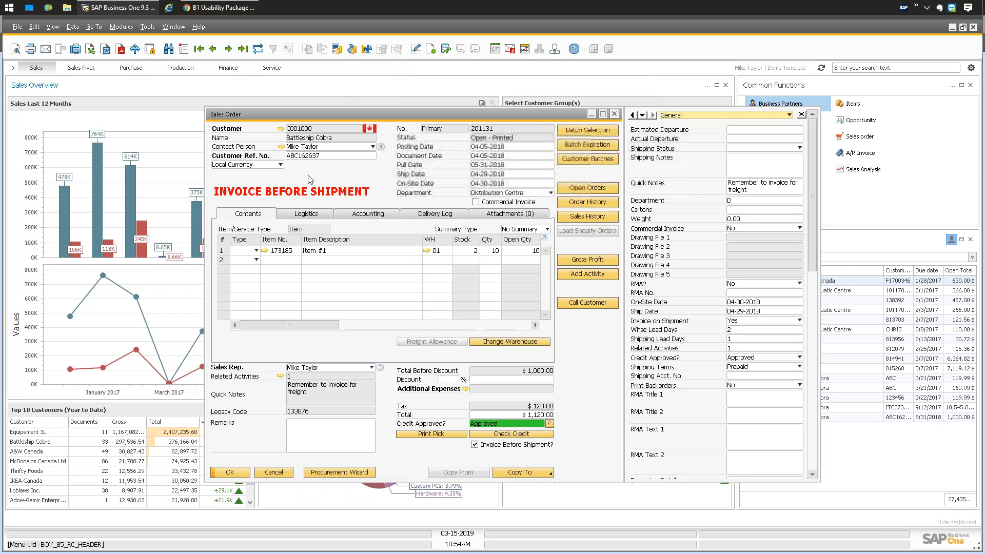
{"action": "right_click", "coordinate": [377, 217]}
{"action": "mouse_move", "coordinate": [431, 246]}
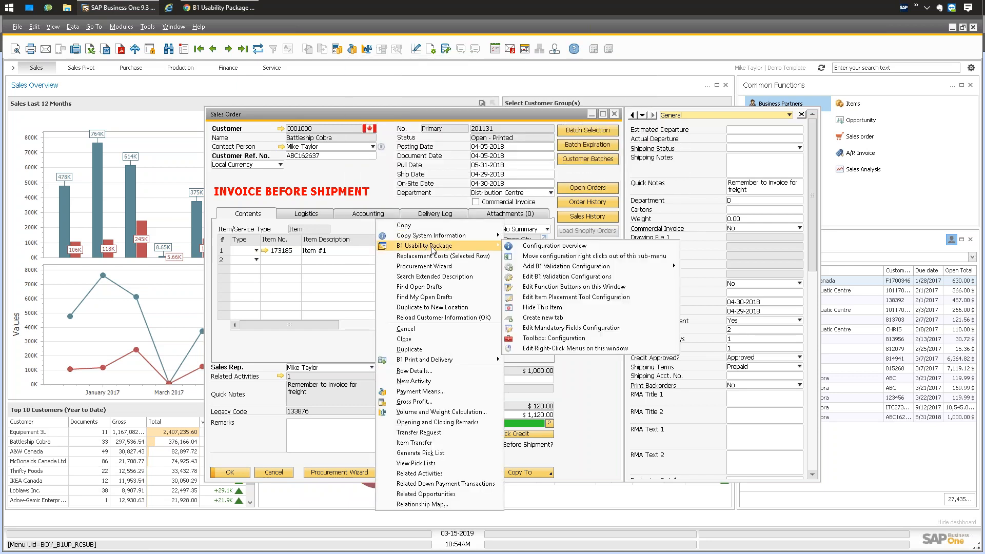
{"action": "left_click", "coordinate": [538, 318]}
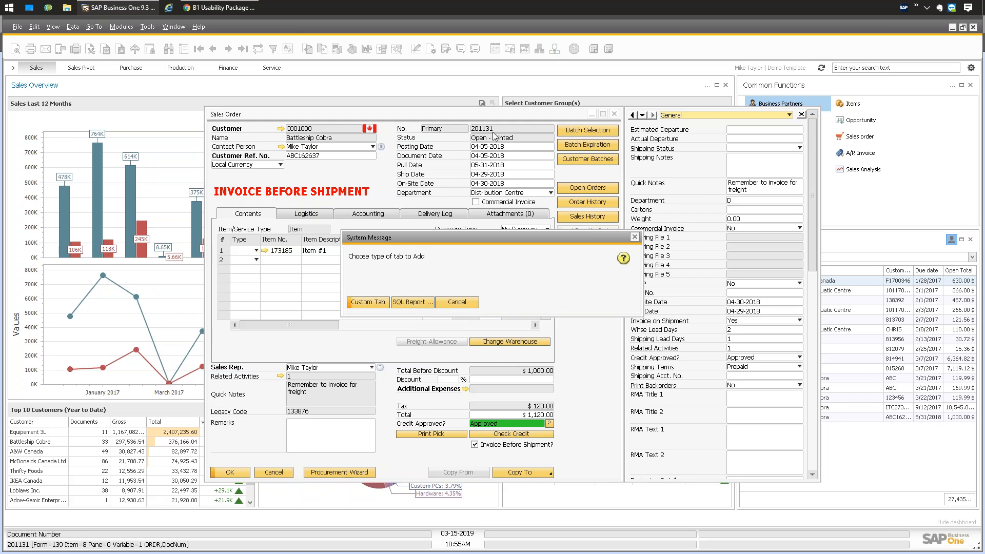
Choose a custom tab type named 'Webinar Example'.
{"action": "left_click", "coordinate": [370, 303]}
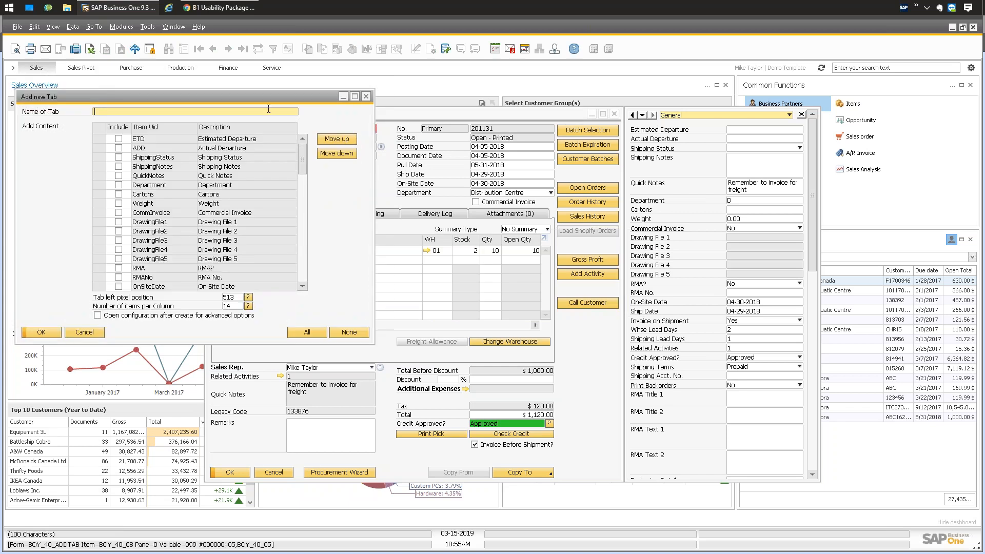
{"action": "type", "text": "e"}
{"action": "key", "text": "BackSpace"}
{"action": "type", "text": "Webinar Example"}
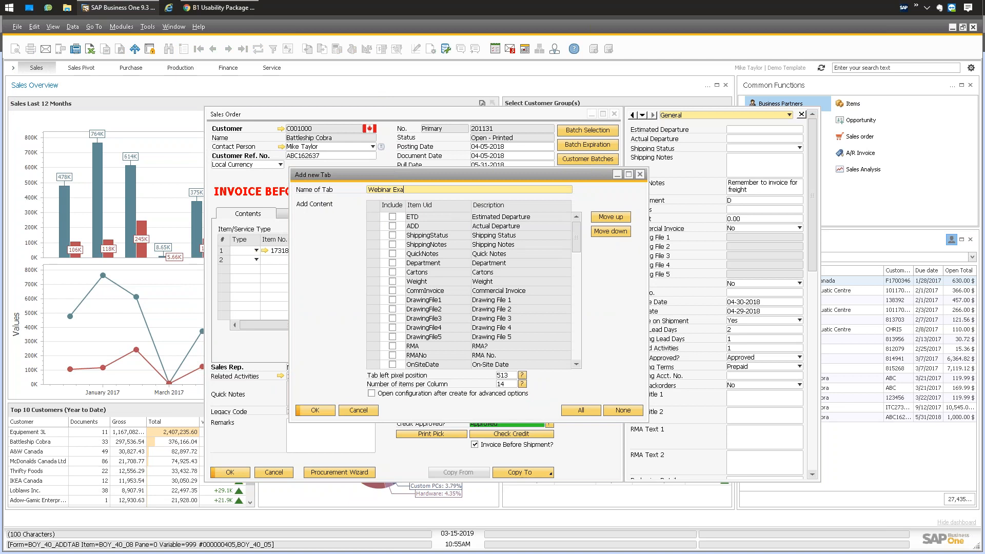
Tick Drawing File 1–5, RMA, RMA No., Cartons and Department, then create the tab.
{"action": "left_click", "coordinate": [392, 300]}
{"action": "left_click", "coordinate": [393, 308]}
{"action": "left_click", "coordinate": [392, 318]}
{"action": "left_click", "coordinate": [392, 328]}
{"action": "left_click", "coordinate": [392, 337]}
{"action": "left_click", "coordinate": [393, 346]}
{"action": "left_click", "coordinate": [392, 355]}
{"action": "left_click", "coordinate": [393, 272]}
{"action": "left_click", "coordinate": [393, 263]}
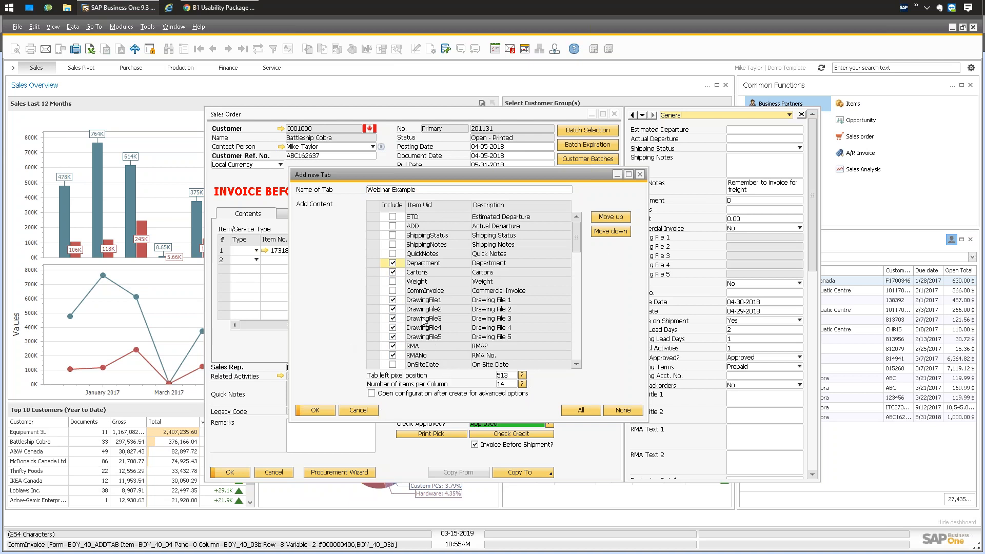
{"action": "left_click", "coordinate": [373, 299]}
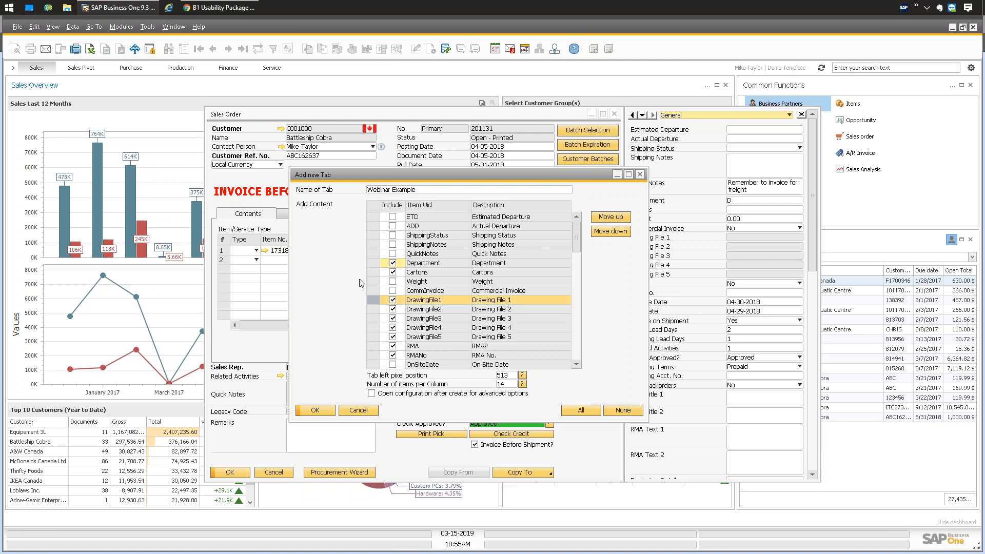
{"action": "left_click", "coordinate": [318, 411]}
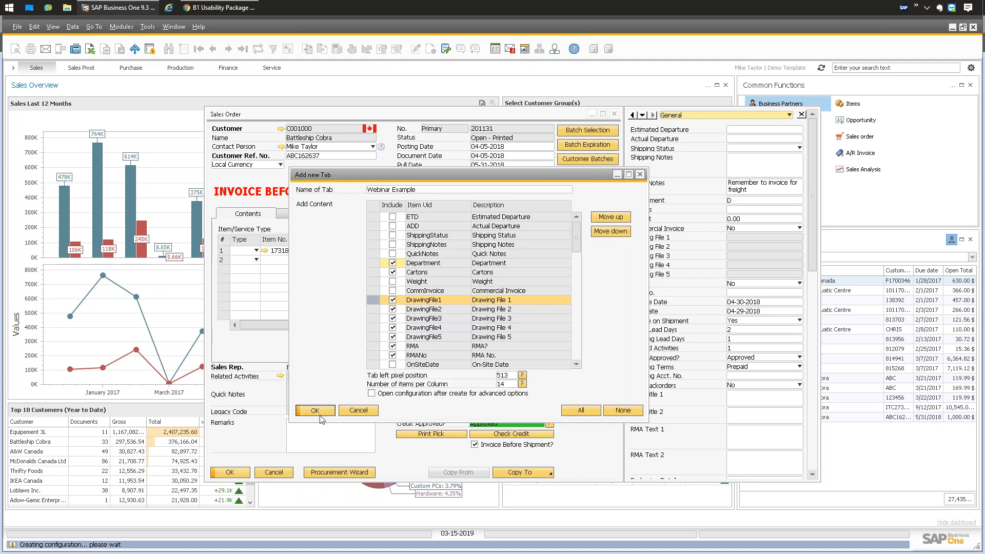
Reopen sales order 201131 on its Webinar Example tab and close the UDF sidebar.
{"action": "key", "text": "Escape"}
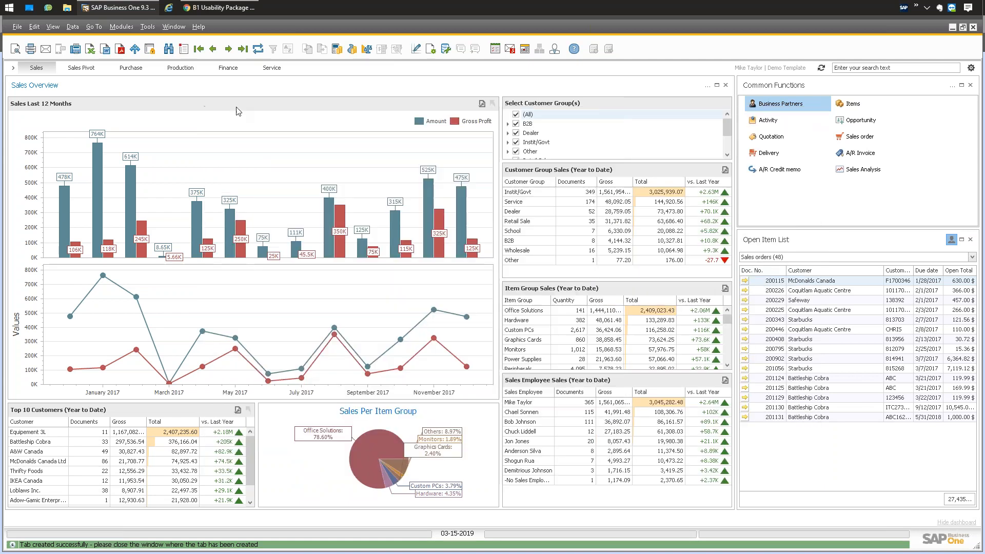
{"action": "left_click", "coordinate": [121, 26]}
{"action": "mouse_move", "coordinate": [149, 85]}
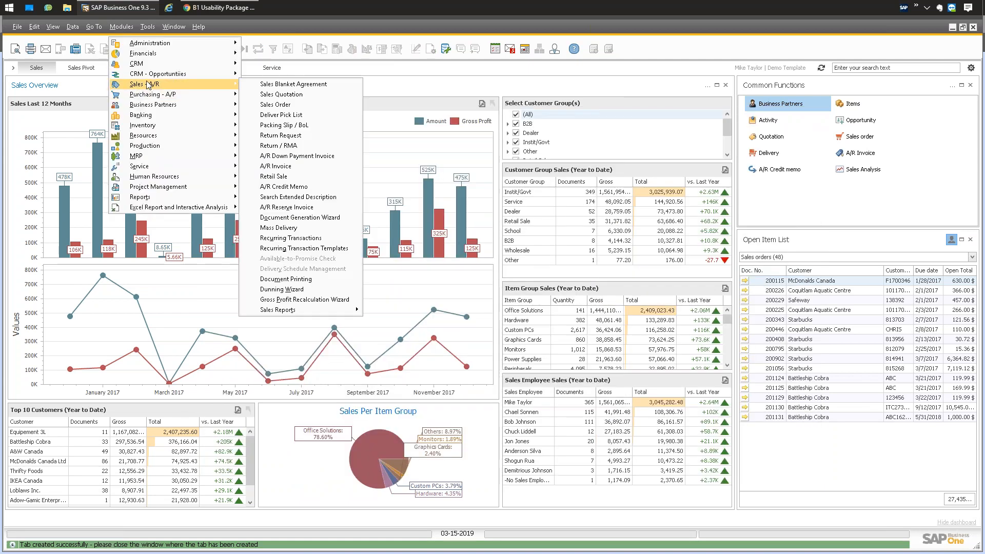
{"action": "left_click", "coordinate": [300, 105]}
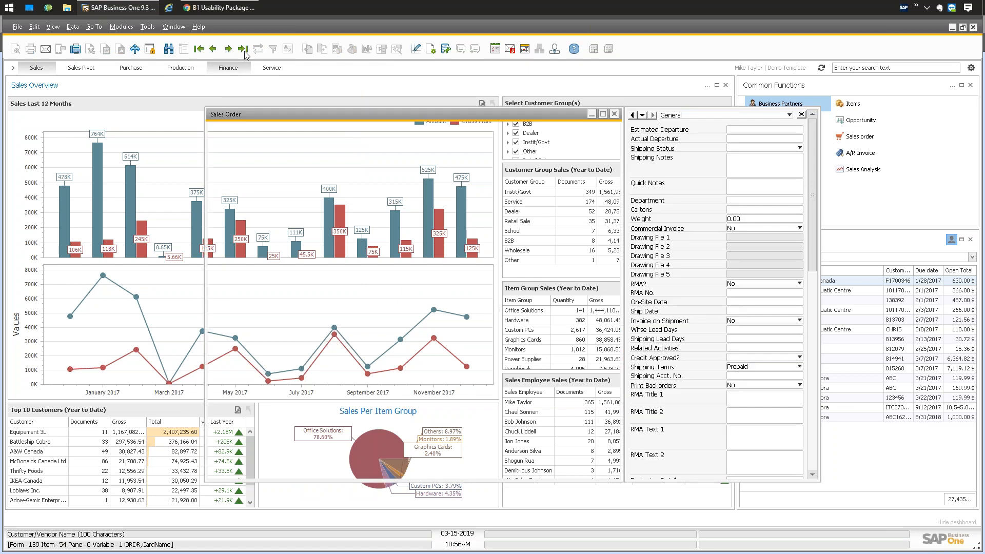
{"action": "left_click", "coordinate": [244, 50]}
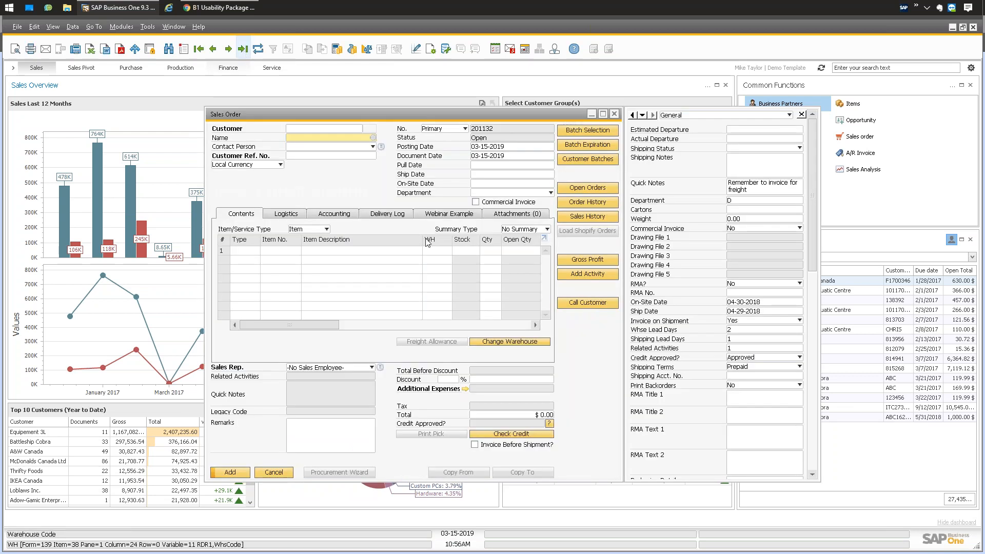
{"action": "left_click", "coordinate": [444, 214]}
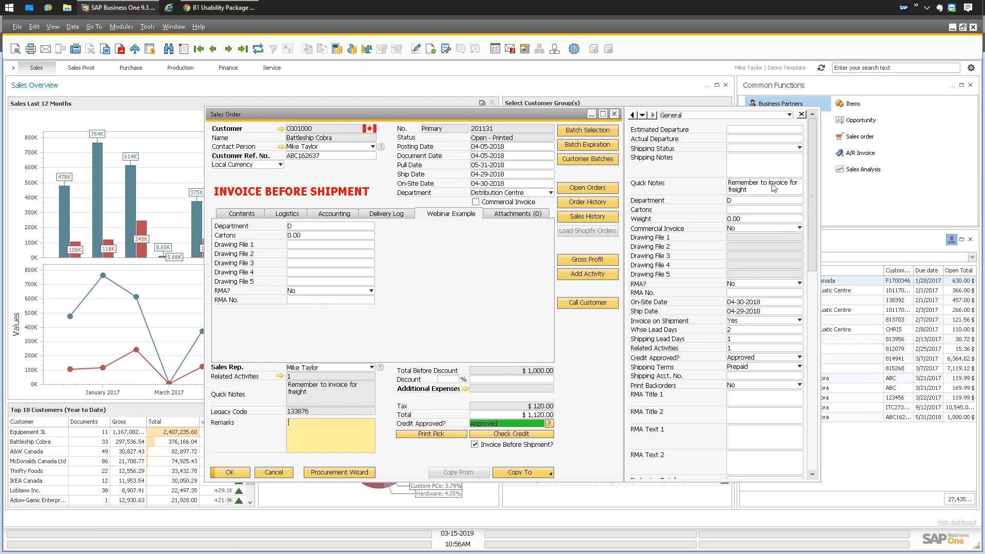
{"action": "left_click", "coordinate": [802, 114]}
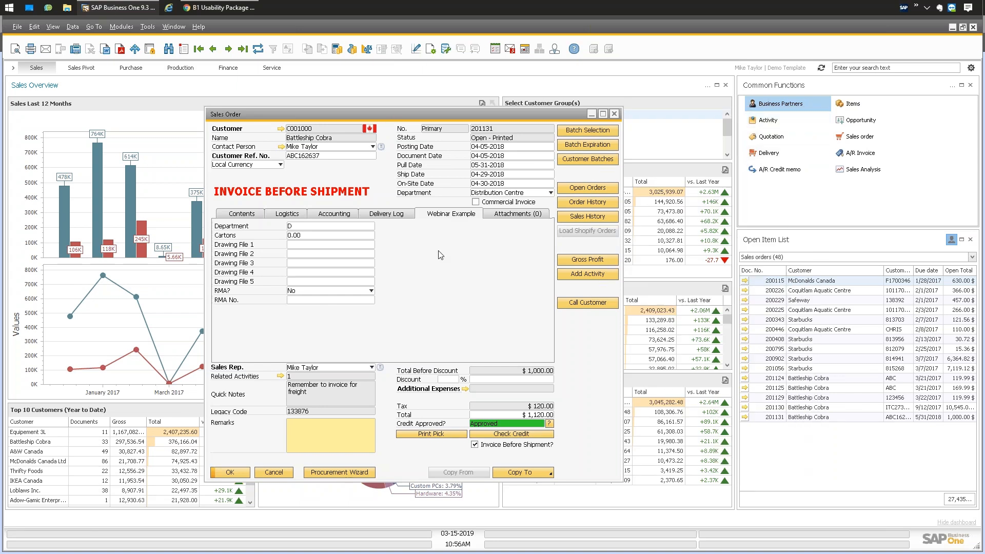
Save the Item Placement Tool configuration with Block UDF sidebar checked.
{"action": "right_click", "coordinate": [410, 243]}
{"action": "mouse_move", "coordinate": [487, 259]}
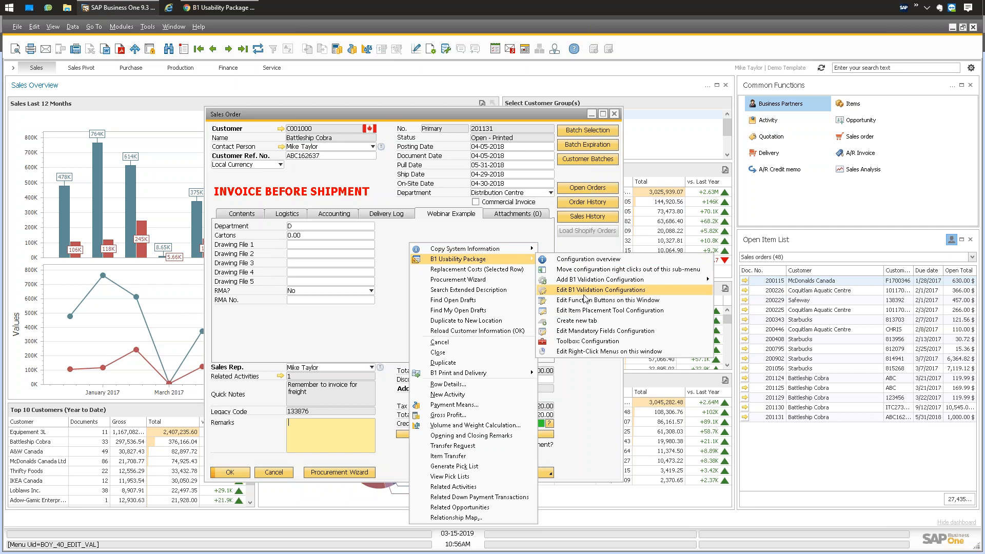
{"action": "left_click", "coordinate": [582, 311]}
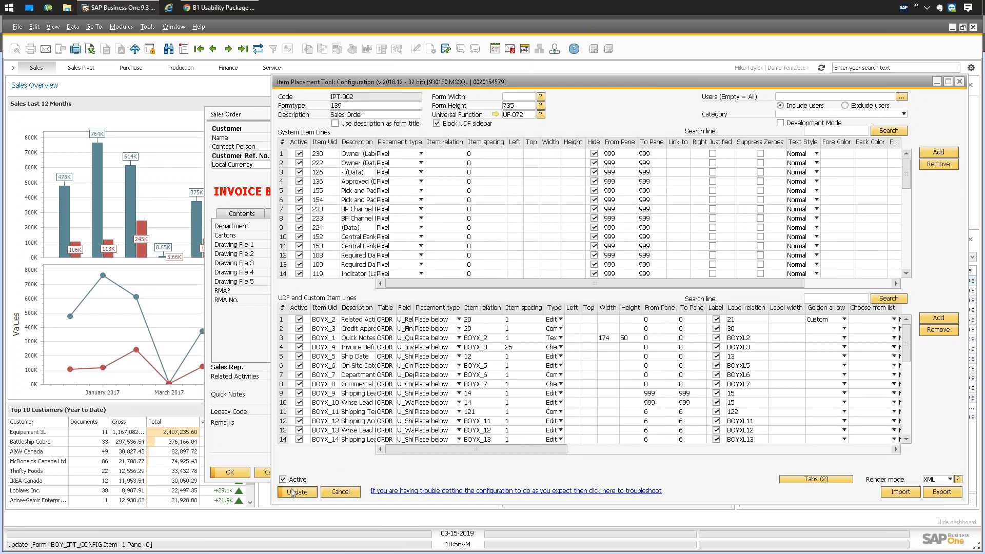
{"action": "left_click", "coordinate": [300, 494]}
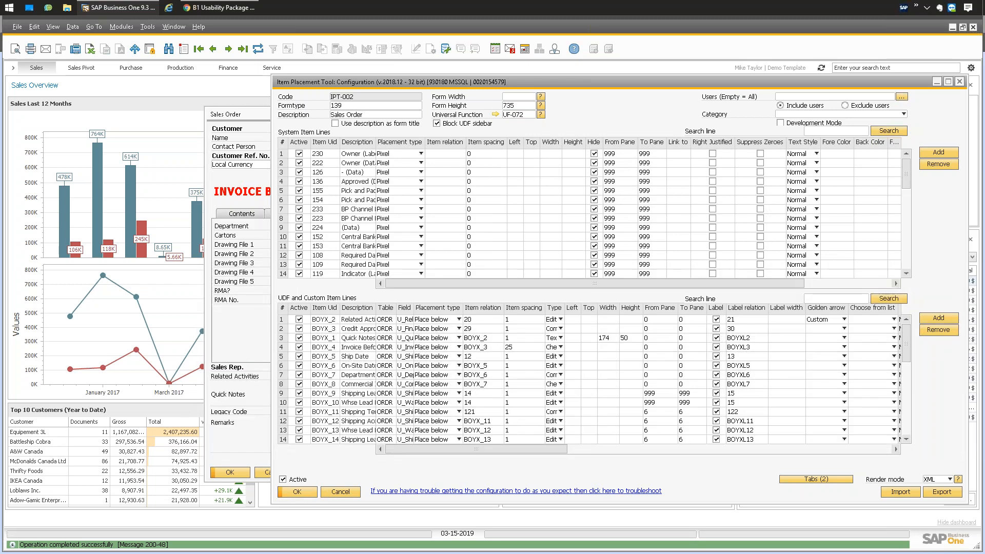
{"action": "left_click", "coordinate": [297, 493]}
Close the order and open a fresh blank Sales Order from Sales - A/R.
{"action": "key", "text": "Escape"}
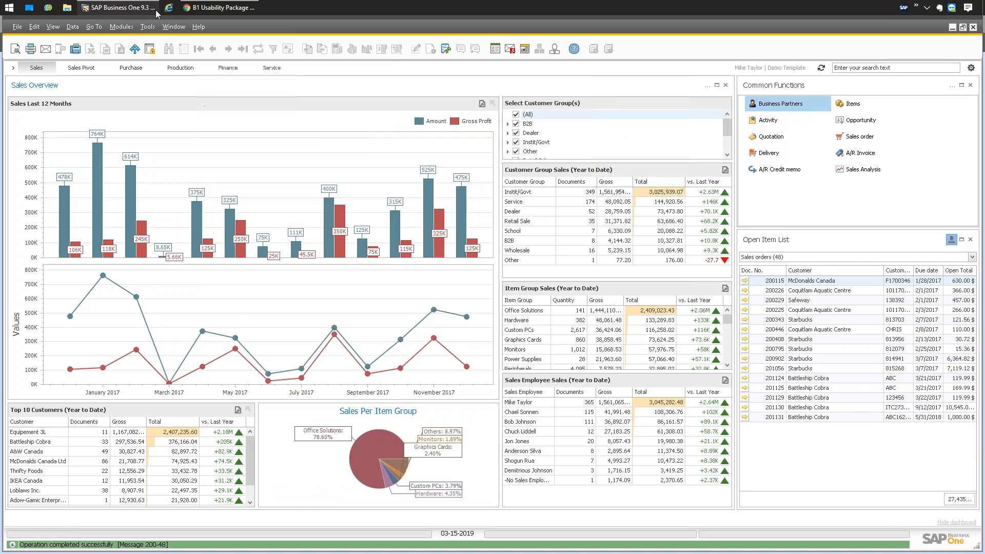
{"action": "left_click", "coordinate": [121, 27]}
{"action": "mouse_move", "coordinate": [142, 84]}
{"action": "left_click", "coordinate": [272, 106]}
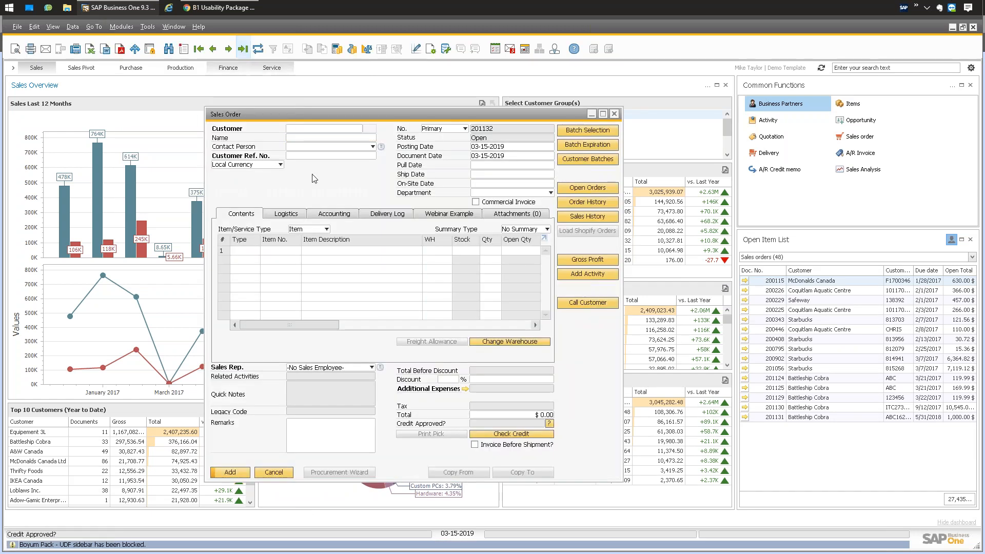
Load order 201131 and confirm View > User-Defined Fields reports the sidebar blocked.
{"action": "left_click", "coordinate": [242, 49]}
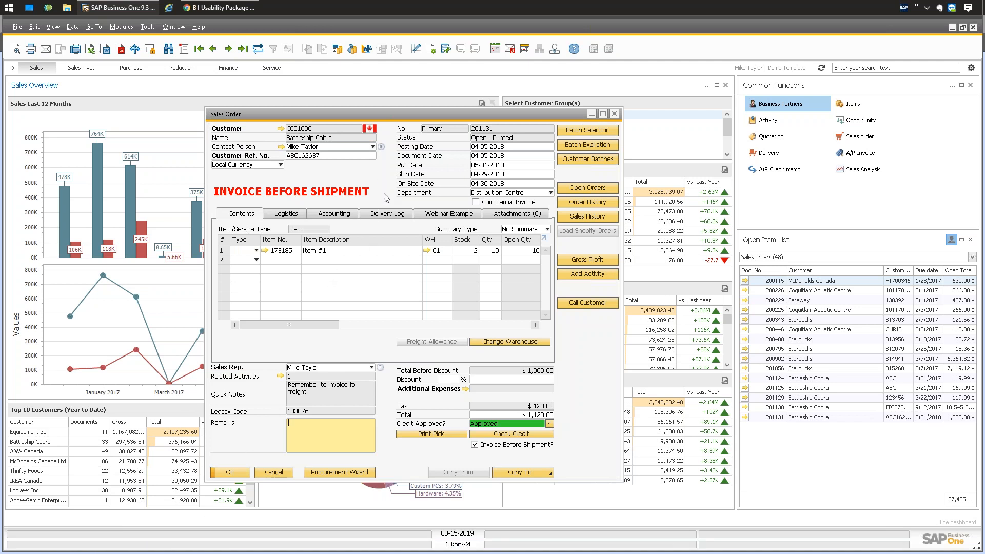
{"action": "left_click", "coordinate": [53, 27]}
{"action": "left_click", "coordinate": [66, 46]}
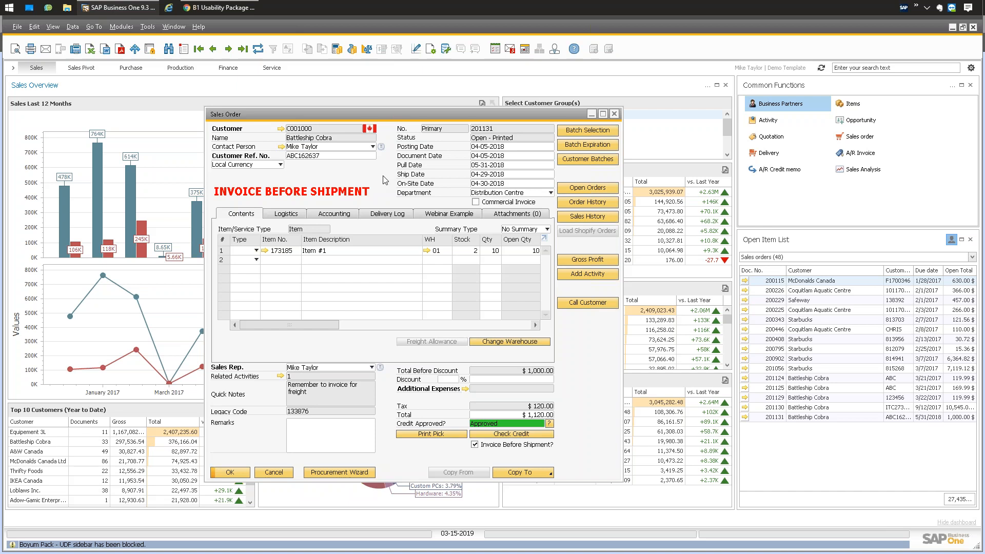
Show the order's Logistics details: Purolator-Express shipping, Prepaid terms.
{"action": "left_click", "coordinate": [282, 216]}
{"action": "left_click", "coordinate": [254, 215]}
{"action": "left_click", "coordinate": [288, 215]}
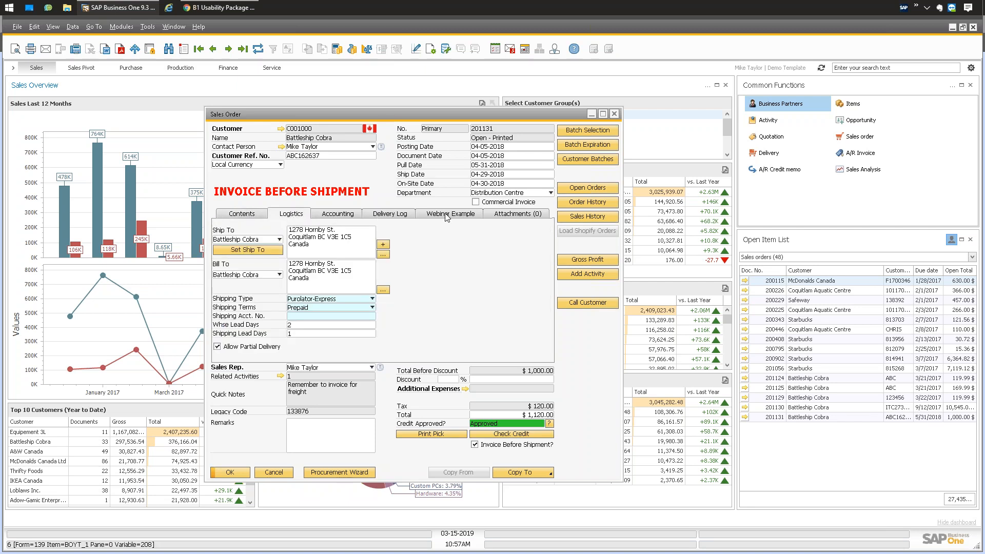
Switch order 201131 to the Contents tab showing item 173185, quantity 10.
{"action": "left_click", "coordinate": [249, 218]}
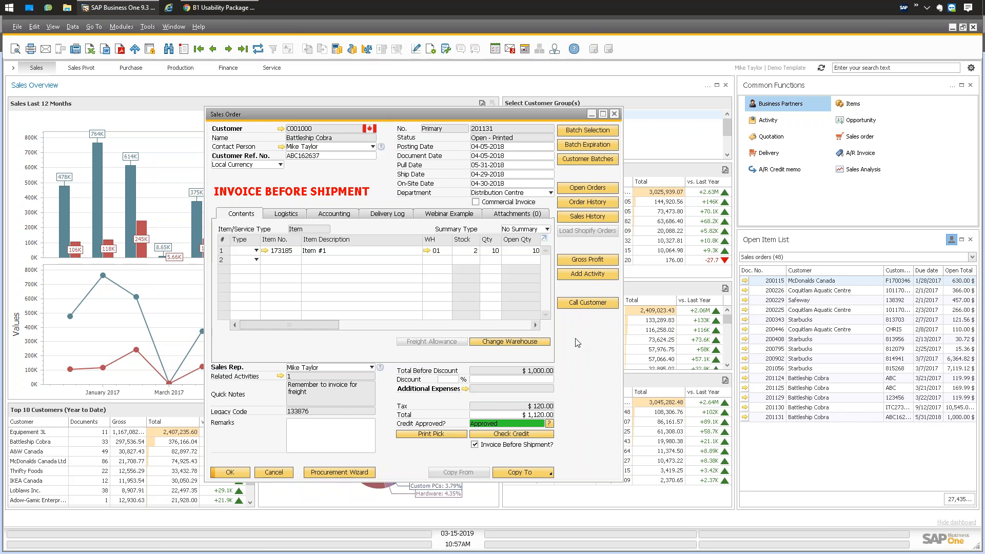
In the window's function button settings, add a new button captioned 'WEBINAR TEST'.
{"action": "right_click", "coordinate": [381, 178]}
{"action": "mouse_move", "coordinate": [446, 190]}
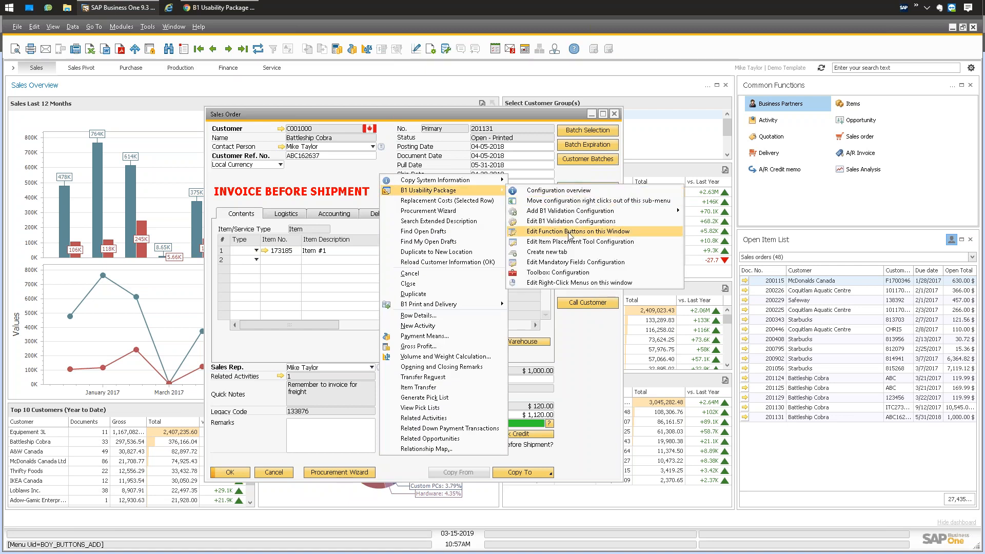
{"action": "left_click", "coordinate": [545, 232]}
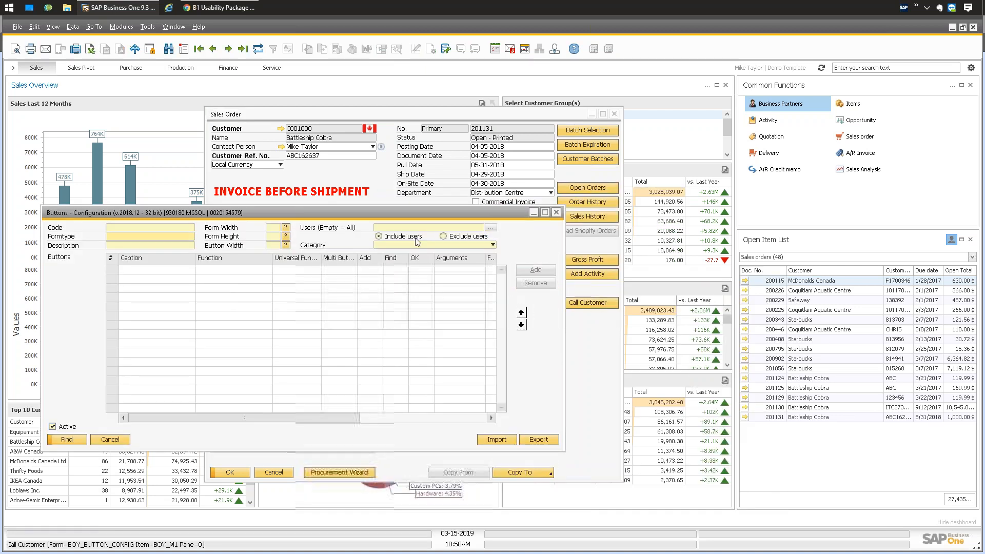
{"action": "left_click_drag", "start_coordinate": [395, 220], "coordinate": [708, 239]}
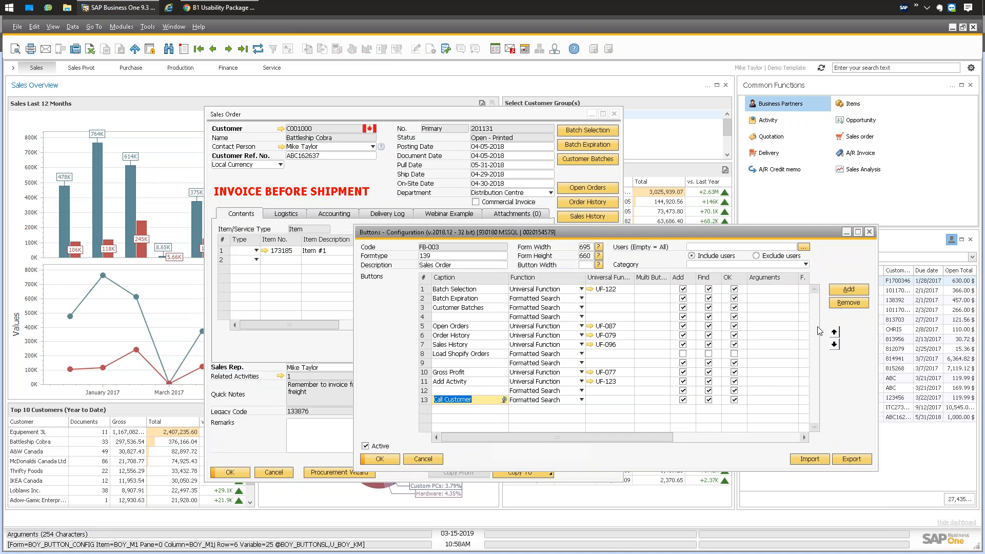
{"action": "left_click", "coordinate": [849, 290]}
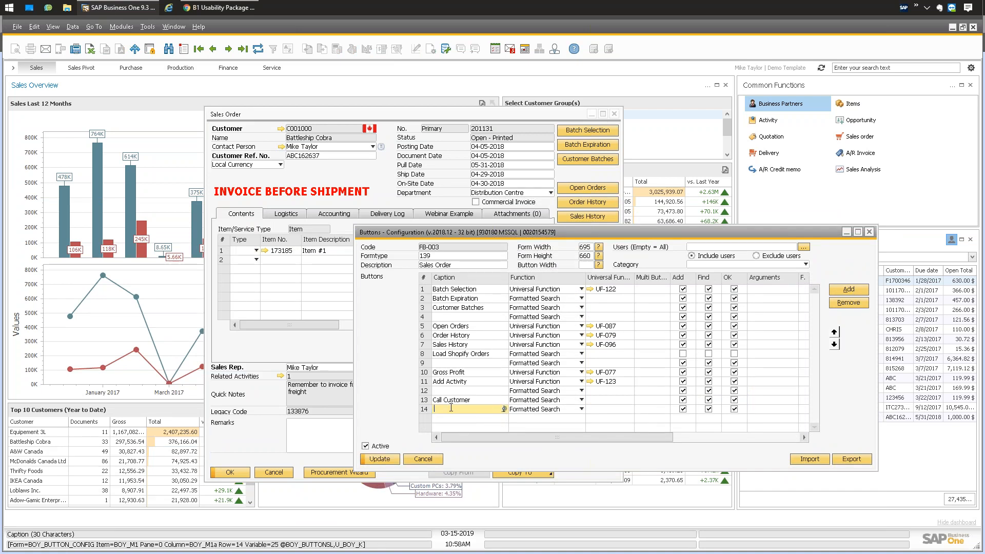
{"action": "type", "text": "WEBINA"}
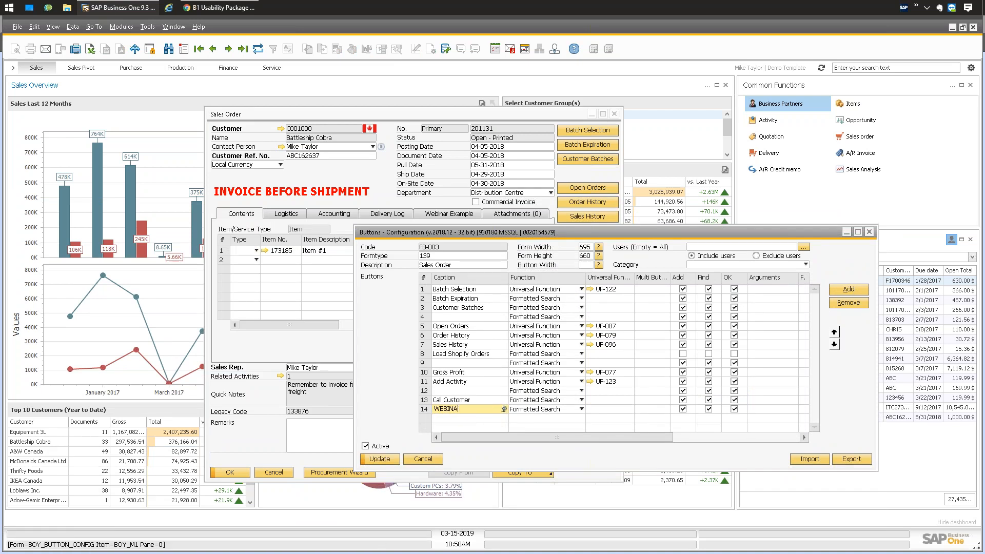
{"action": "type", "text": "R TEST"}
Keep Formatted Search as its function, save configuration FB-003 and close the order.
{"action": "left_click", "coordinate": [574, 411]}
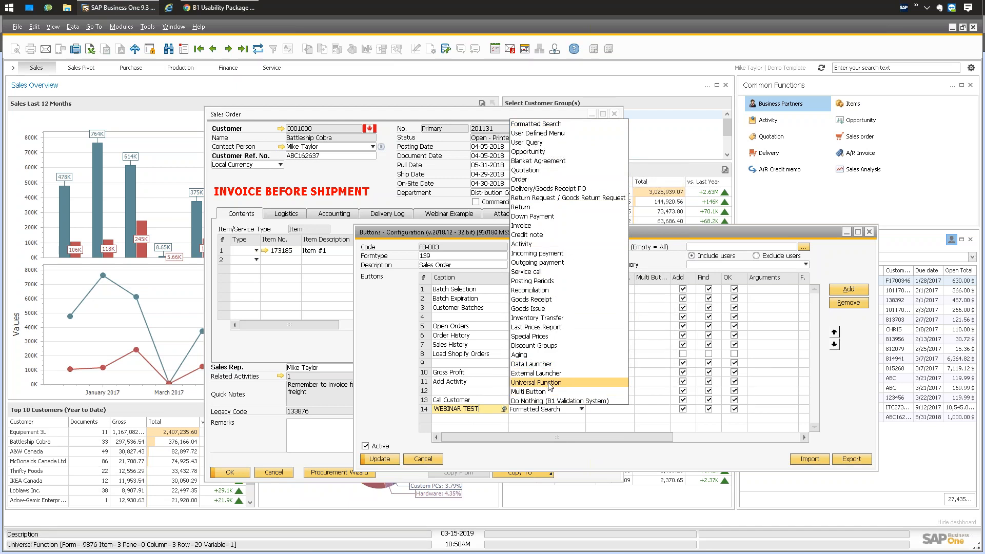
{"action": "left_click", "coordinate": [398, 339]}
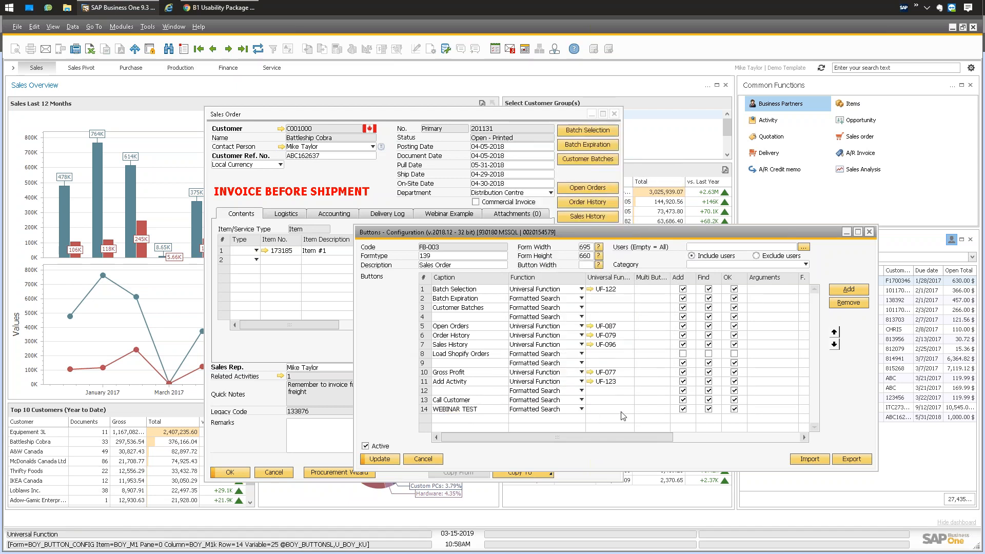
{"action": "left_click", "coordinate": [380, 458]}
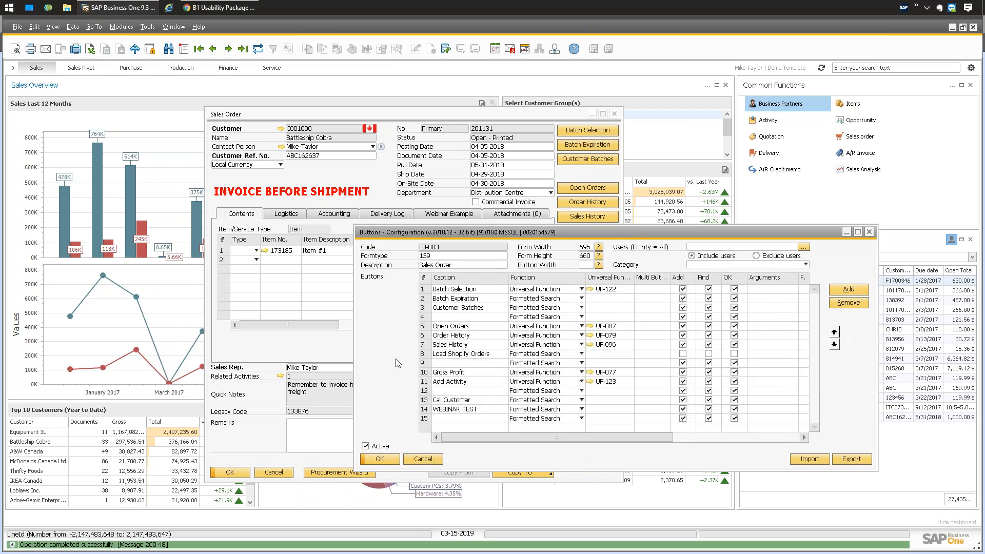
{"action": "left_click", "coordinate": [379, 458]}
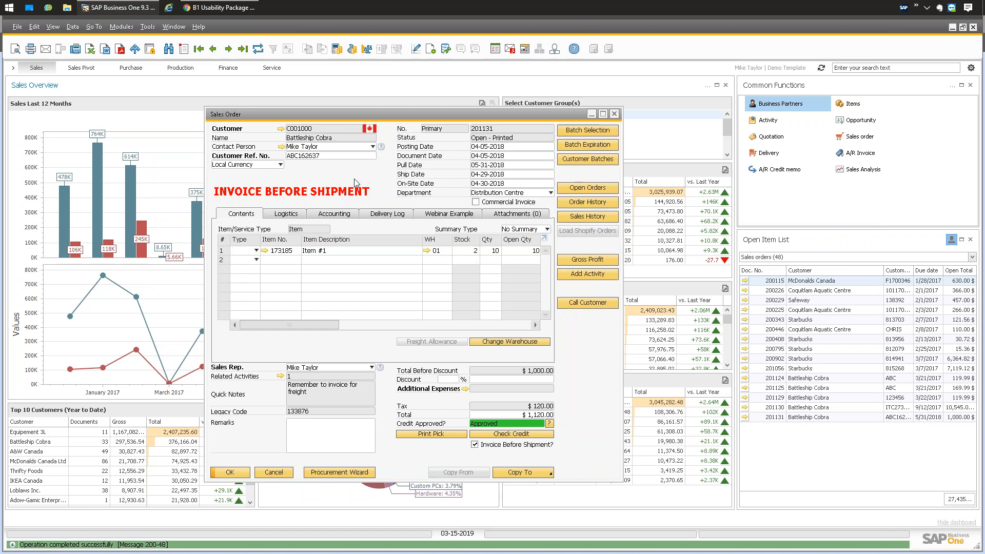
{"action": "key", "text": "Escape"}
Reopen sales order 201131, now showing the WEBINAR TEST button beside Call Customer.
{"action": "left_click", "coordinate": [119, 27]}
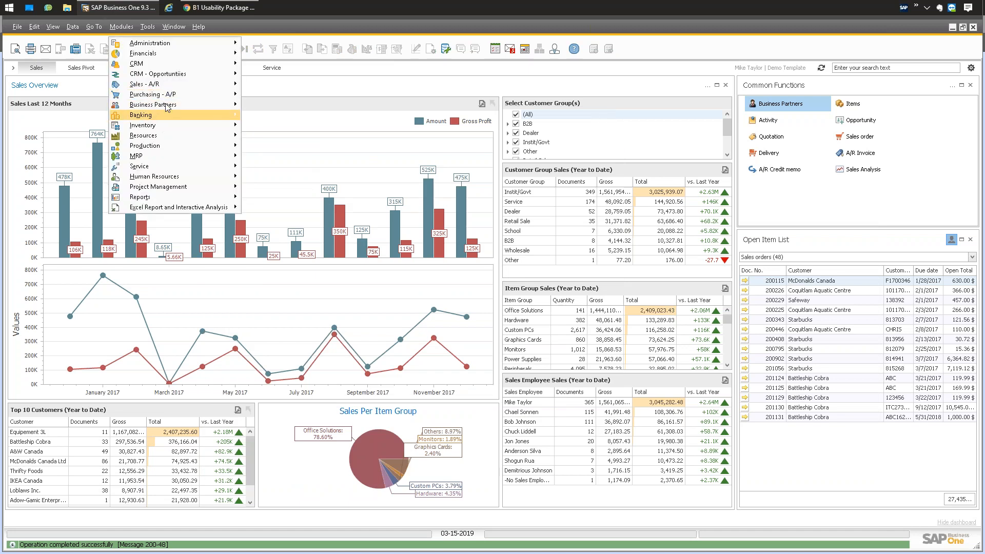
{"action": "mouse_move", "coordinate": [172, 85]}
{"action": "left_click", "coordinate": [292, 107]}
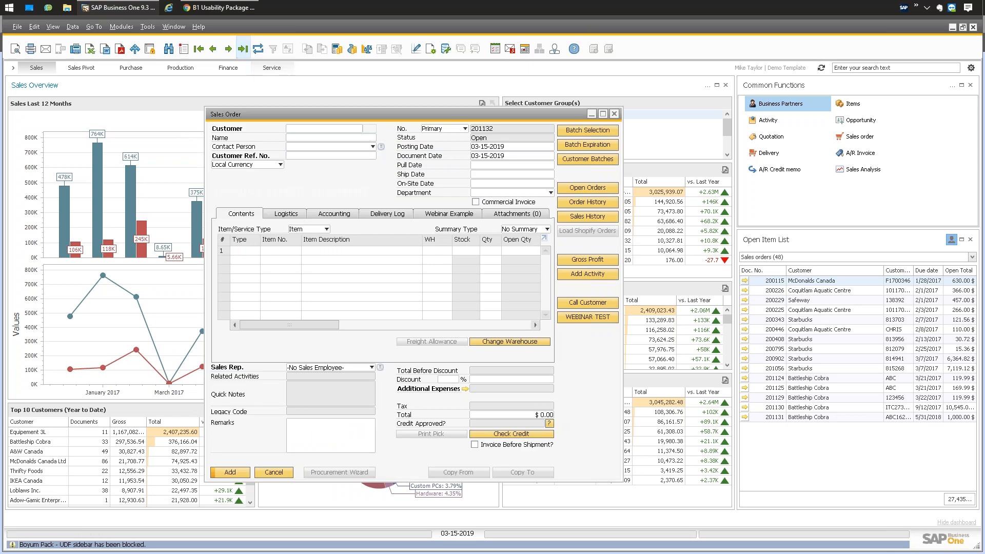
{"action": "left_click", "coordinate": [588, 318]}
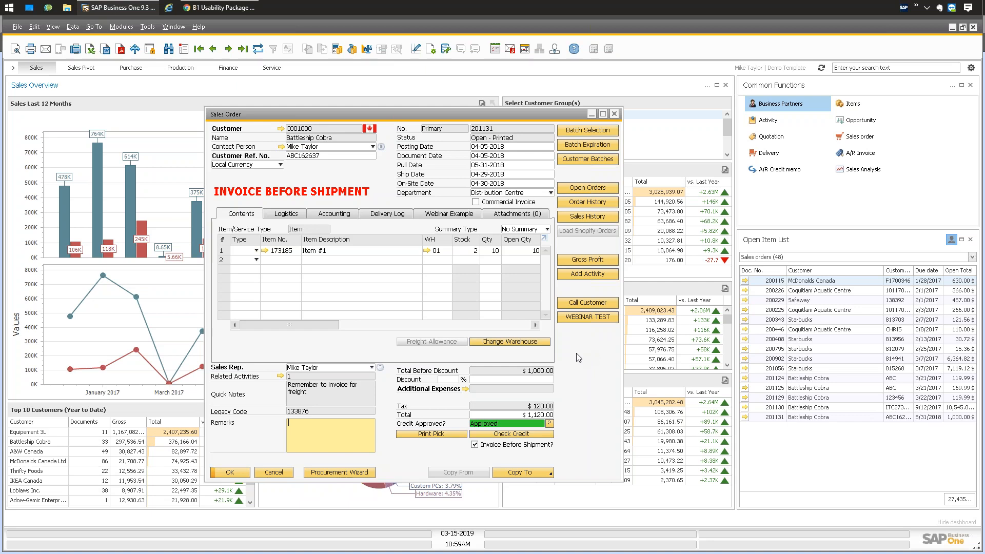
{"action": "left_click", "coordinate": [121, 27]}
{"action": "mouse_move", "coordinate": [134, 127]}
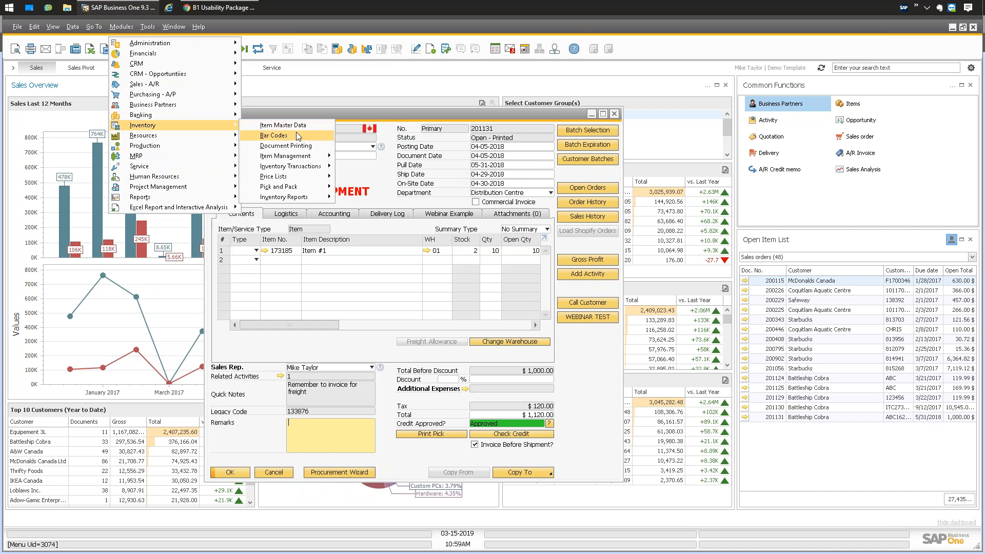
{"action": "left_click", "coordinate": [342, 175]}
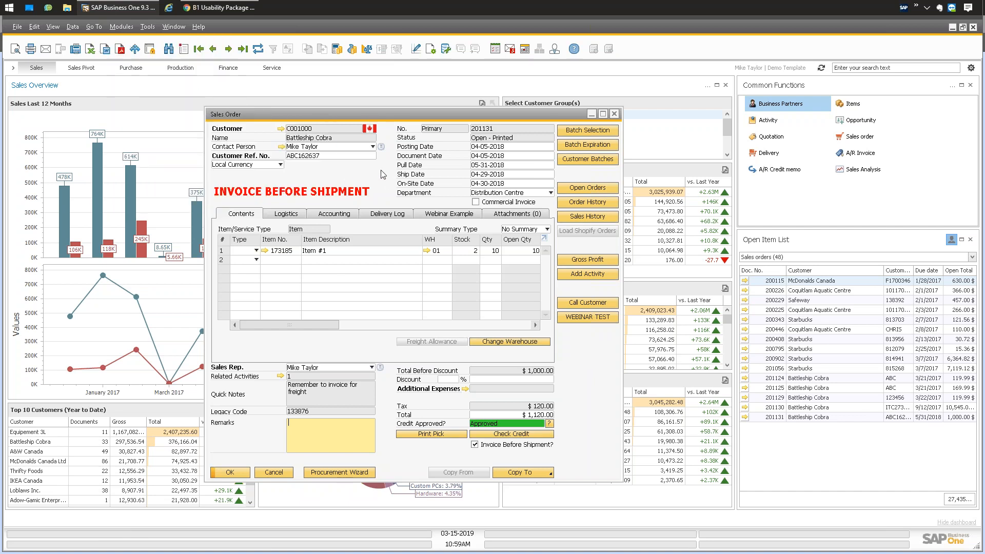